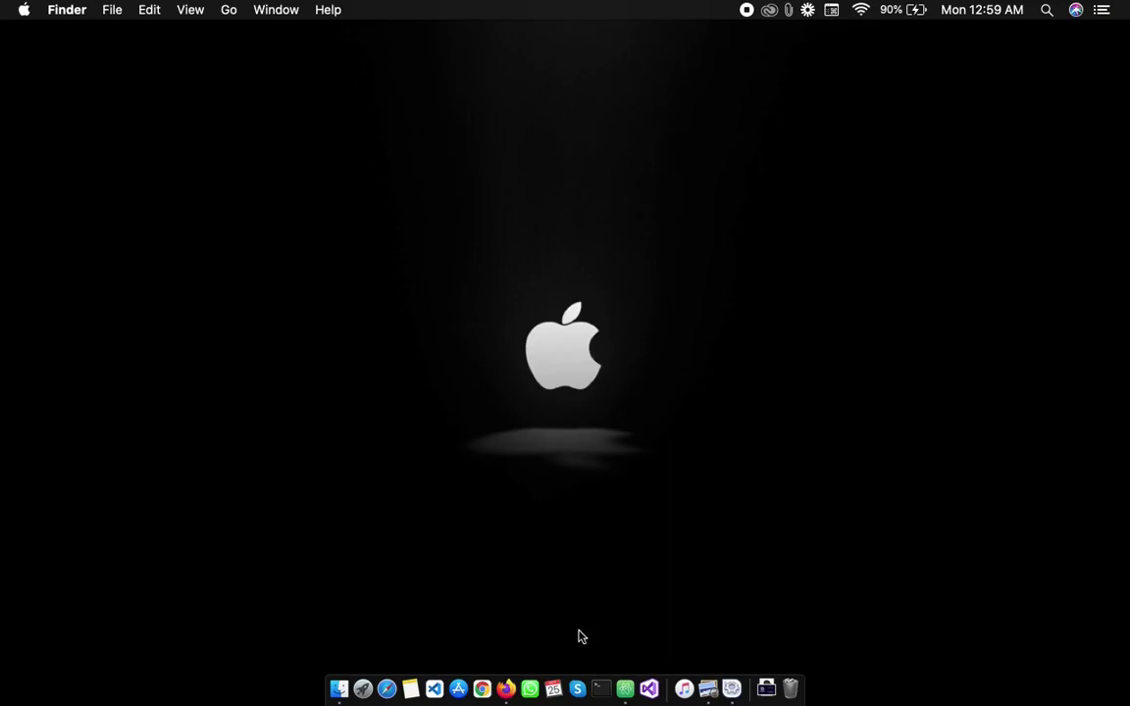
# In Firefox, visit the Carenow home, Services and Book Appointment pages
pyautogui.click(505, 690)
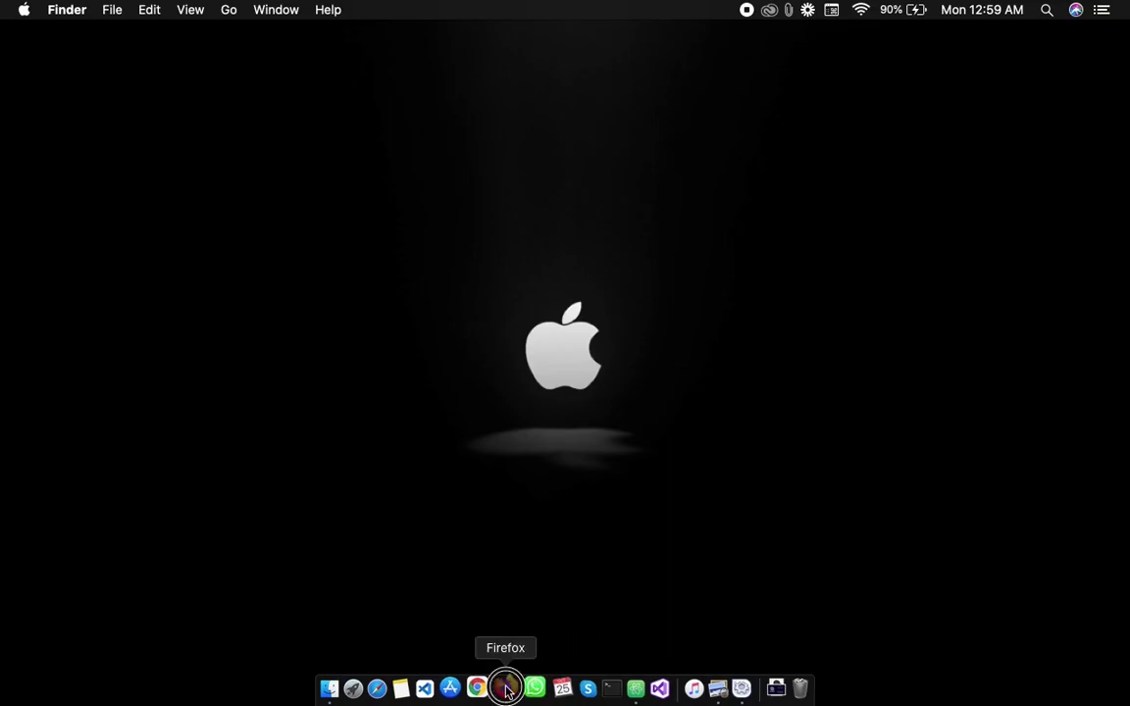
pyautogui.scroll(3, 406, 517)
pyautogui.click(247, 149)
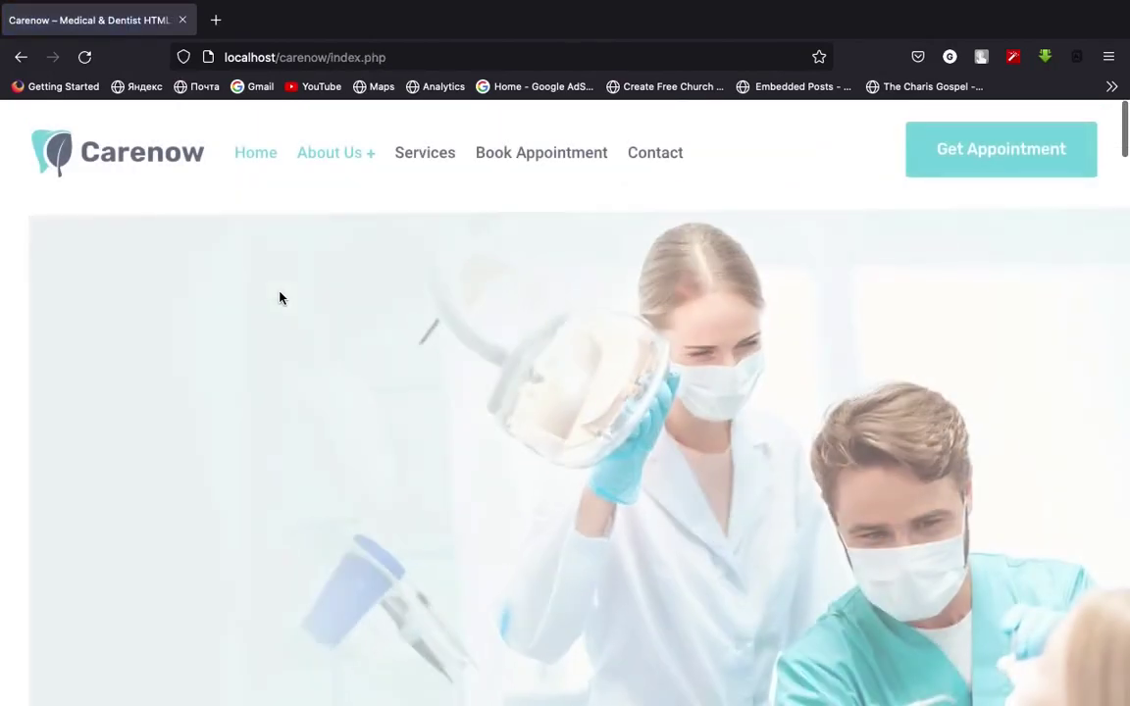
pyautogui.scroll(-3, 417, 348)
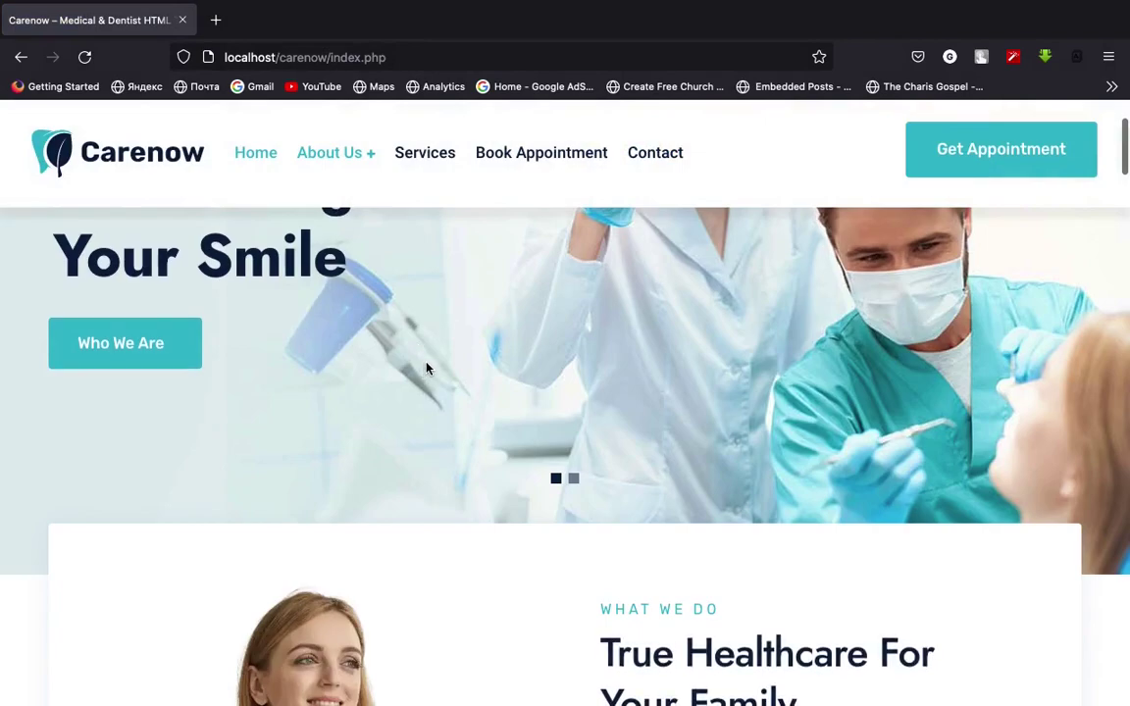
pyautogui.click(417, 157)
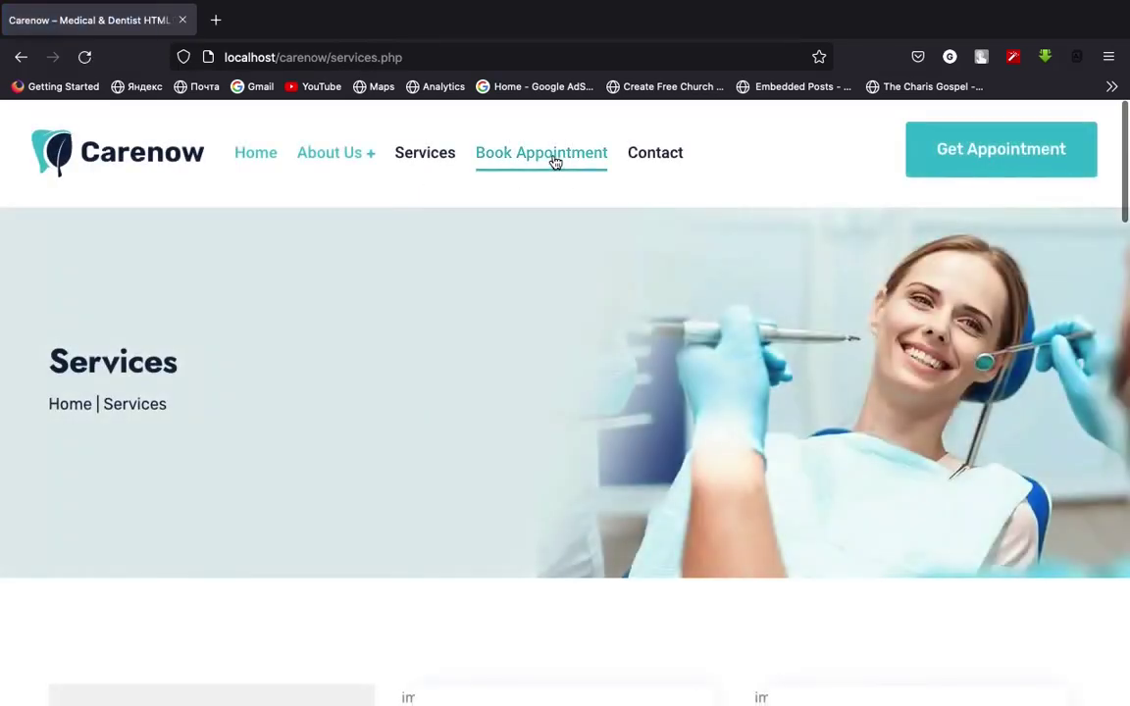
pyautogui.click(555, 162)
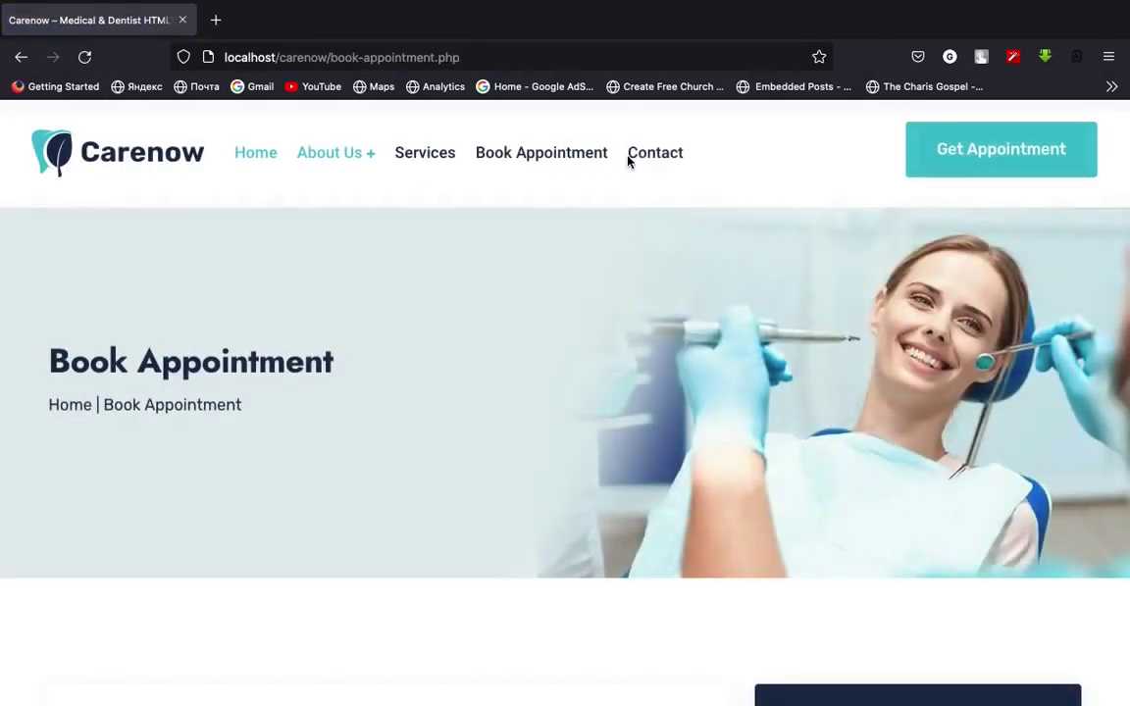
# Visit the Contact page, return to Home, then switch to the code editor space
pyautogui.click(663, 160)
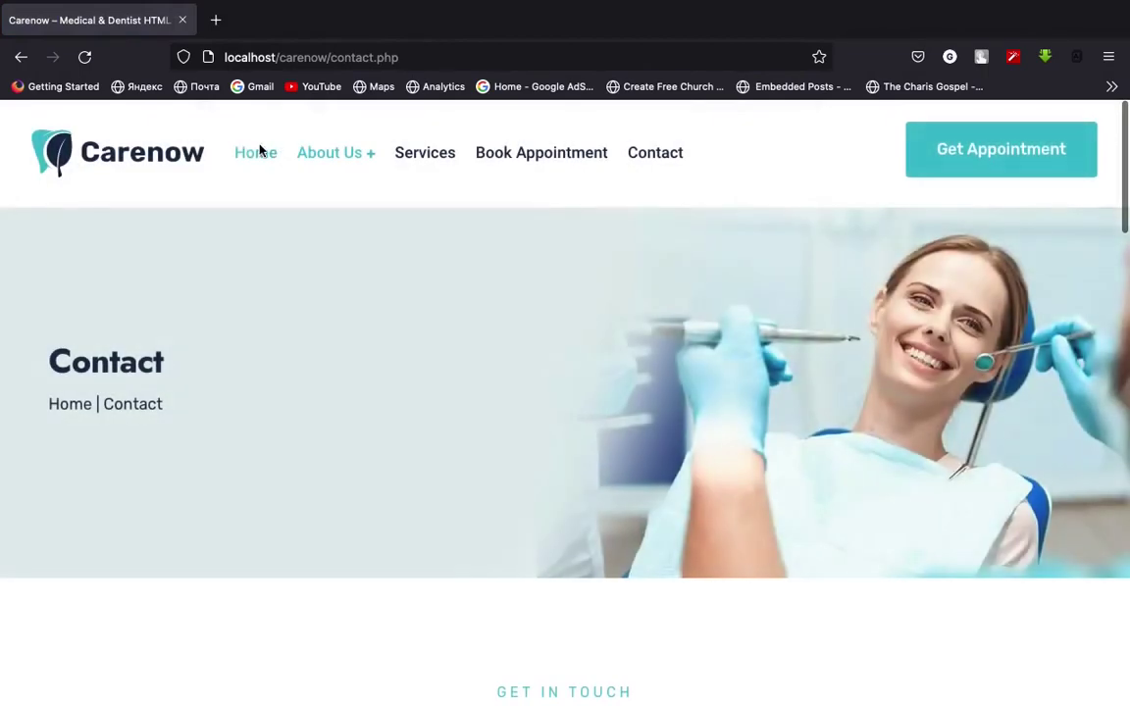
pyautogui.click(253, 157)
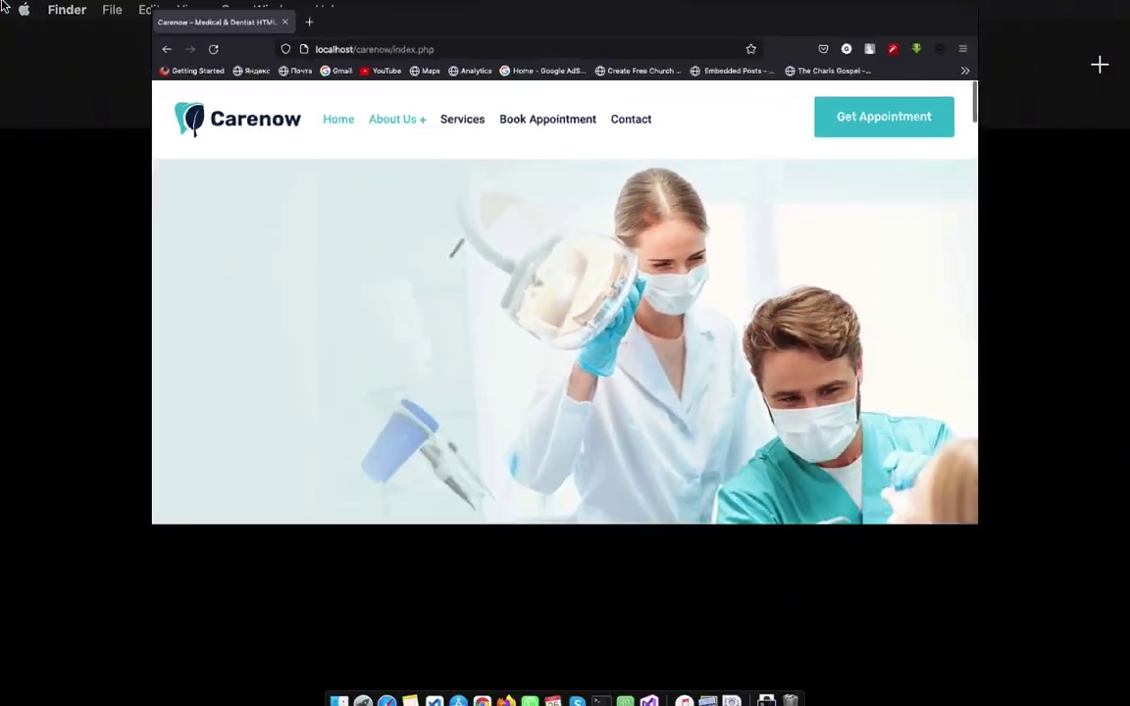
pyautogui.hotkey('ctrl', 'Up')
pyautogui.click(677, 69)
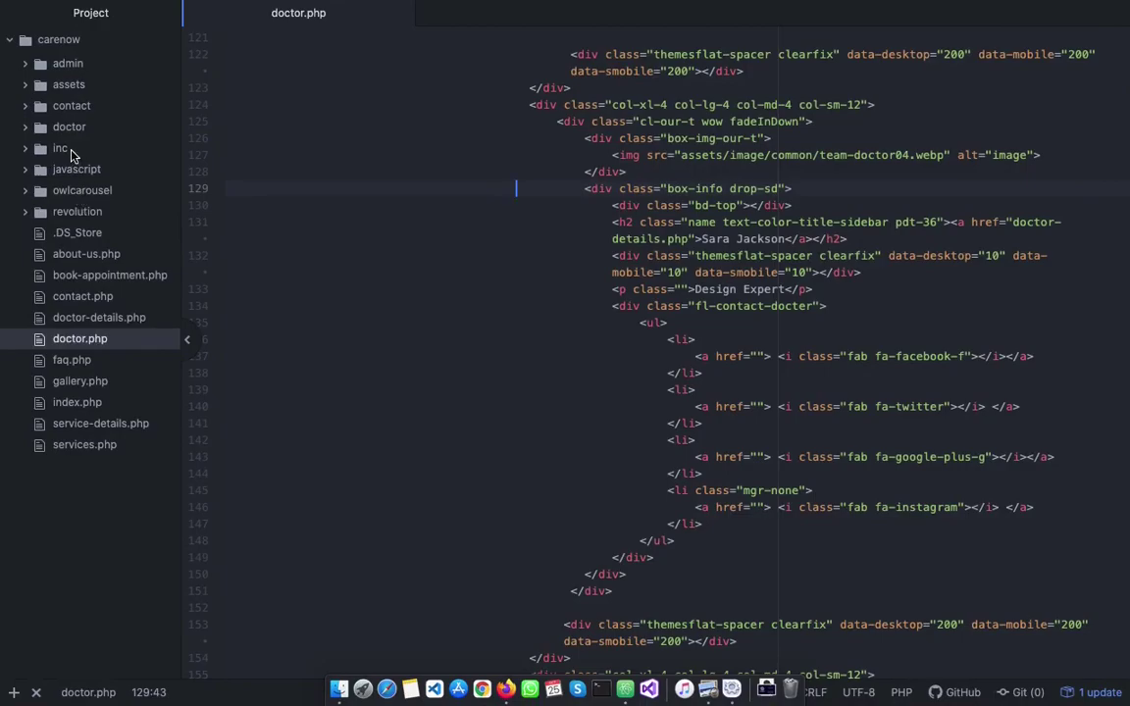
# Open service-details.php and inspect its header and footer require_once lines
pyautogui.click(86, 424)
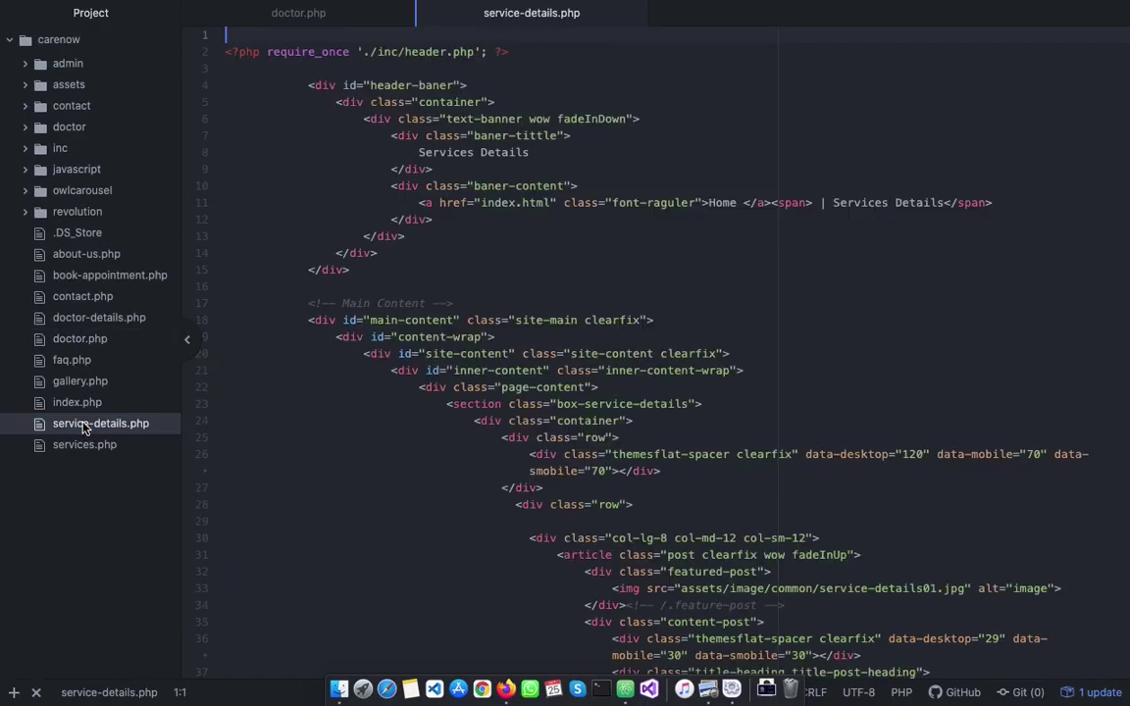
pyautogui.moveTo(510, 52); pyautogui.dragTo(210, 57)
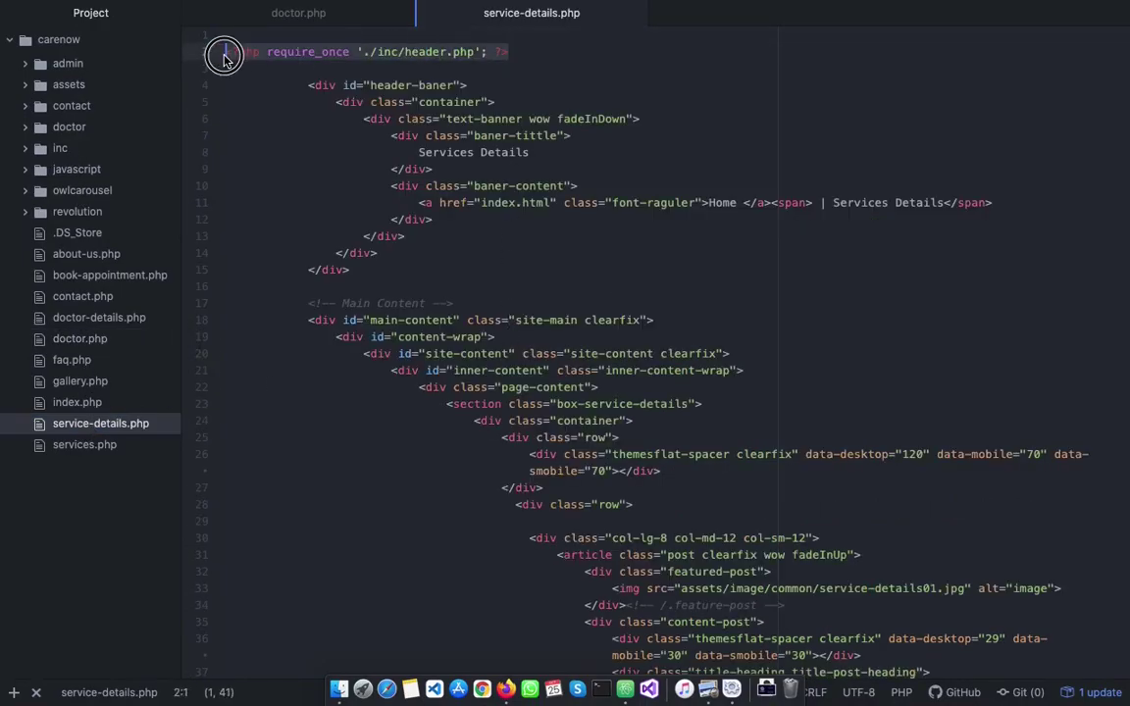
pyautogui.moveTo(439, 72); pyautogui.dragTo(511, 49)
pyautogui.click(242, 49)
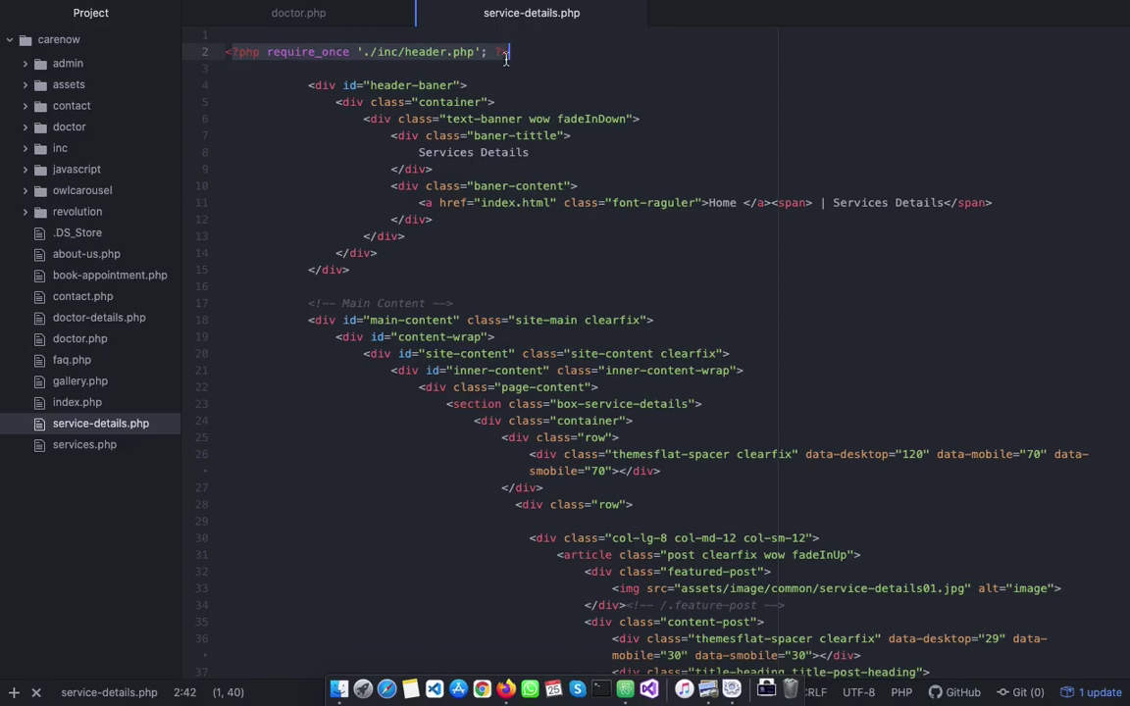
pyautogui.click(455, 63)
pyautogui.scroll(-15, 474, 93)
pyautogui.scroll(-20, 471, 100)
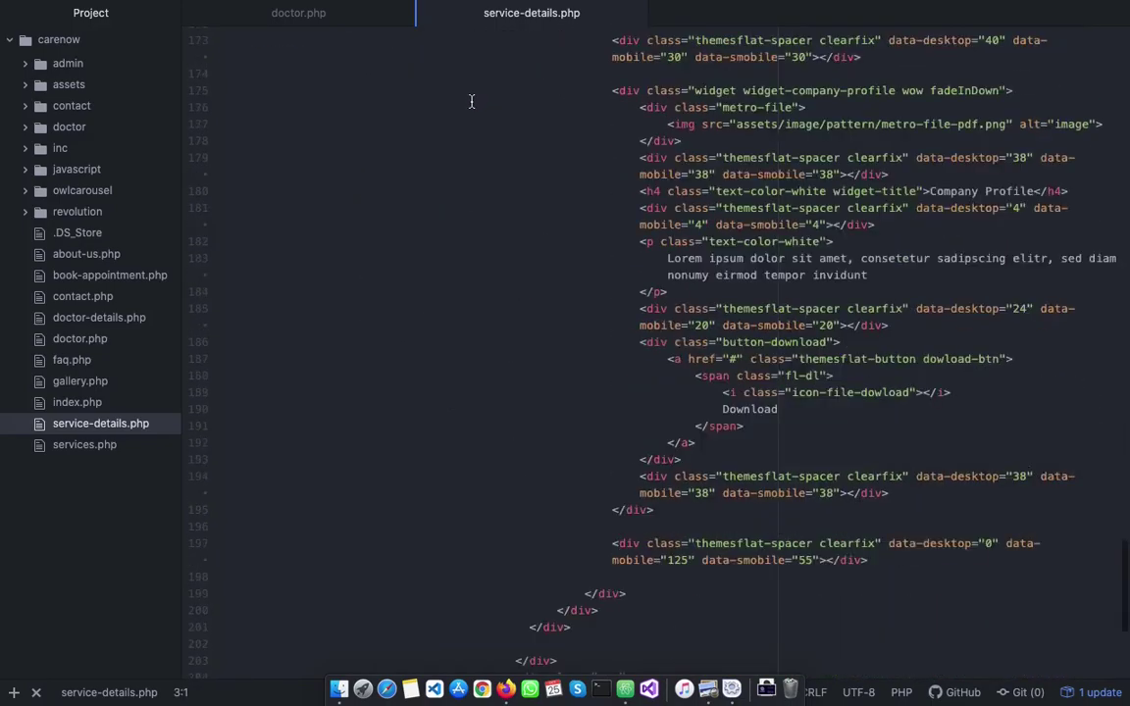
pyautogui.moveTo(562, 652); pyautogui.dragTo(180, 605)
pyautogui.click(286, 533)
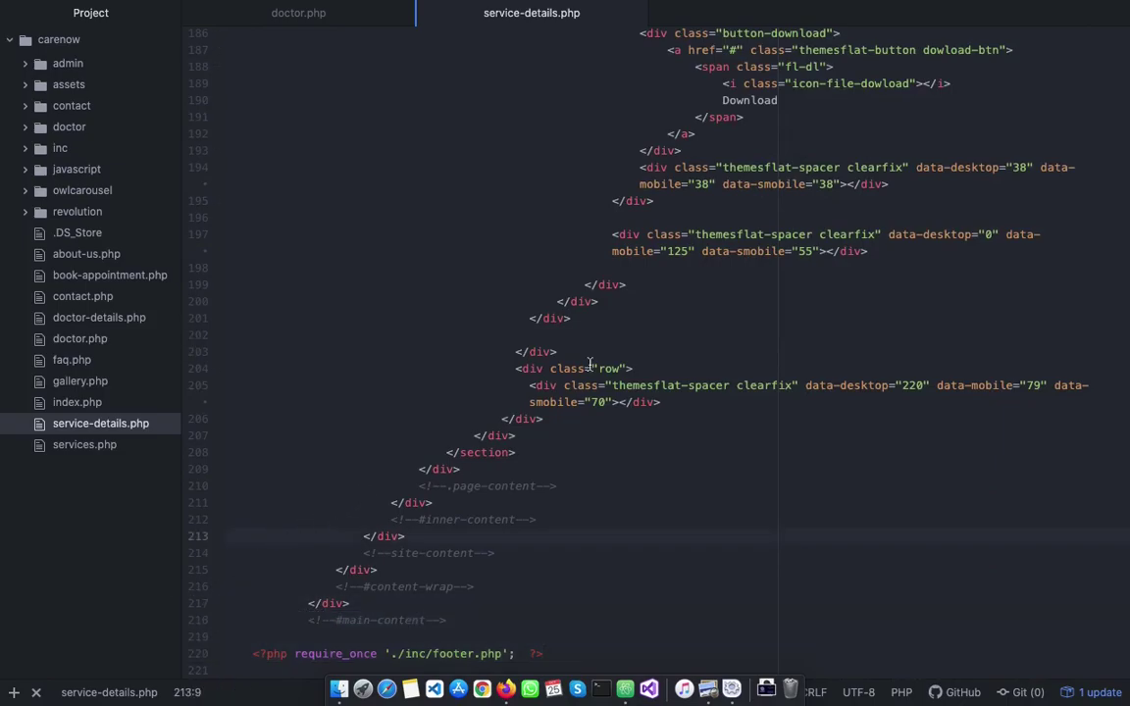
# Return to doctor.php and highlight its header include line
pyautogui.click(79, 339)
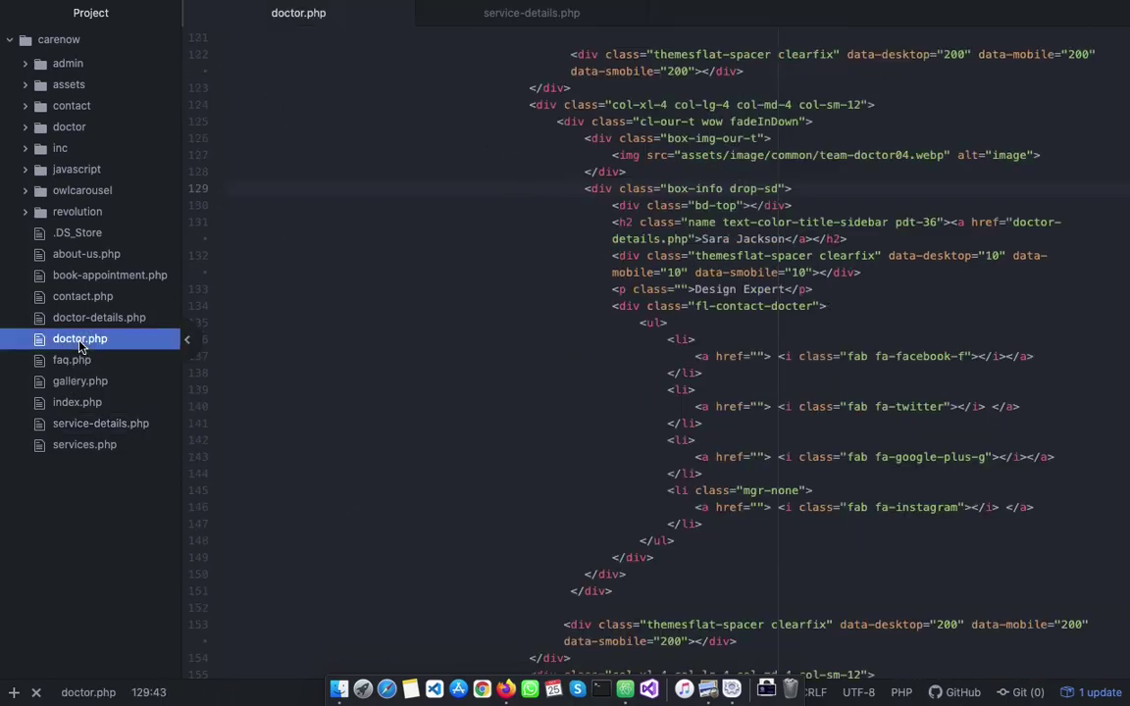
pyautogui.scroll(20, 554, 329)
pyautogui.moveTo(555, 53); pyautogui.dragTo(225, 51)
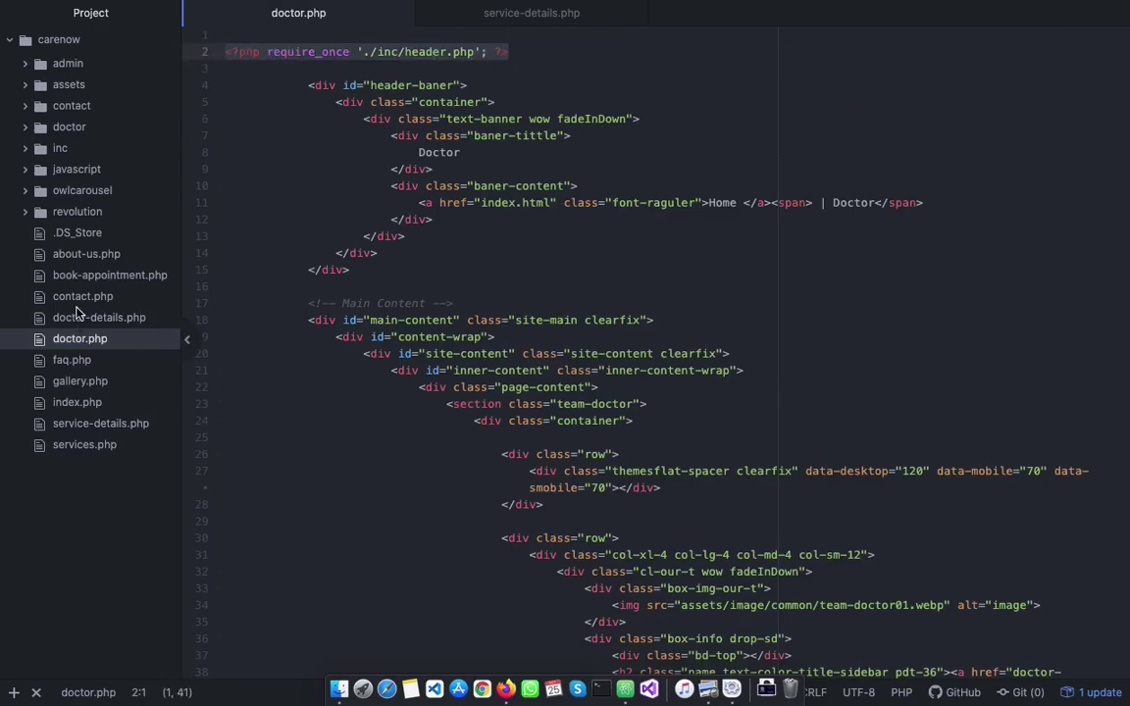
# Open doctor-details.php and inspect its closing markup and footer include
pyautogui.click(74, 317)
pyautogui.click(76, 304)
pyautogui.scroll(-20, 416, 373)
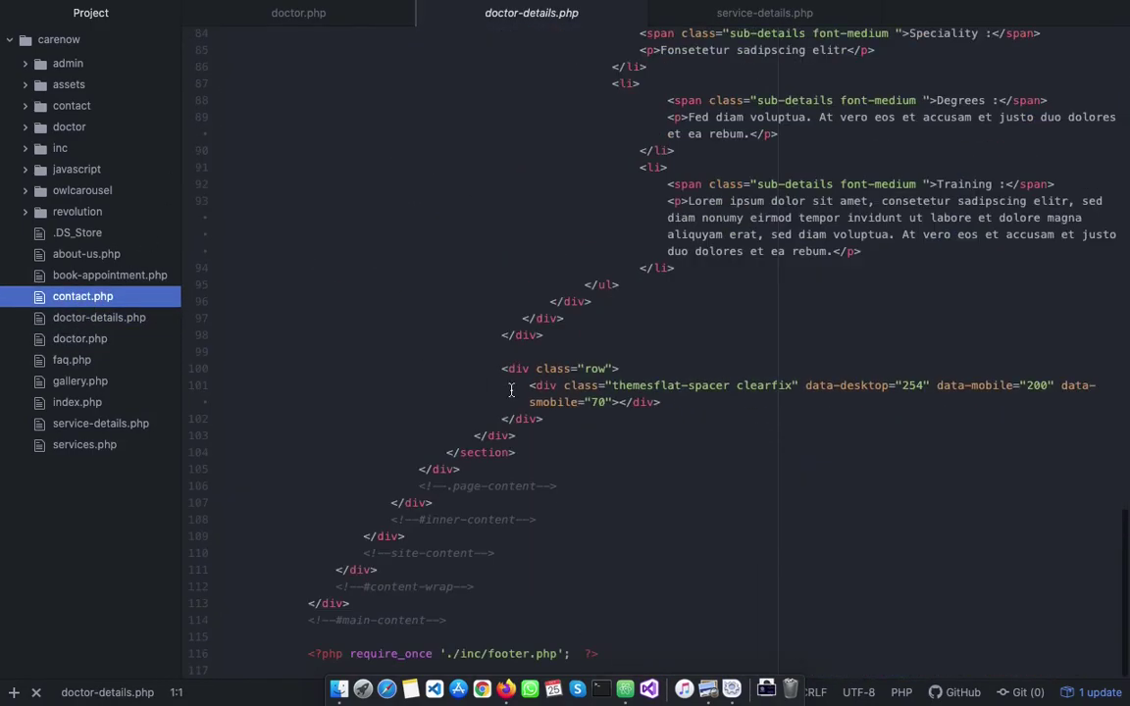
pyautogui.moveTo(573, 649); pyautogui.dragTo(193, 626)
pyautogui.click(254, 588)
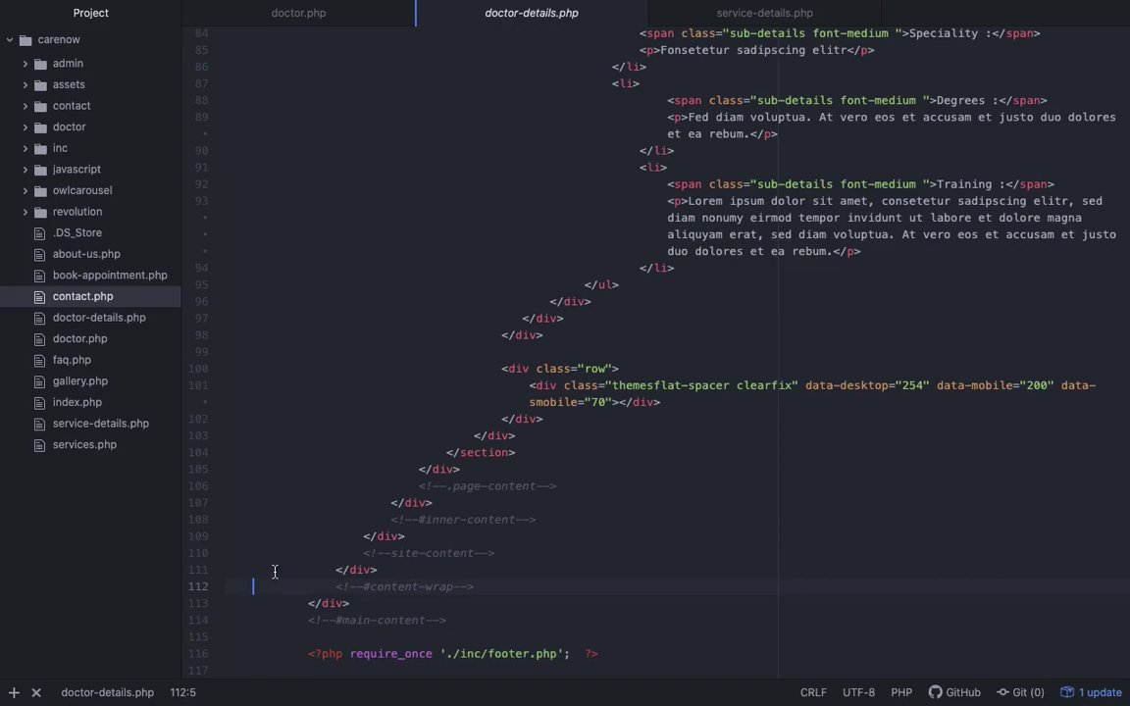
pyautogui.click(493, 491)
pyautogui.moveTo(543, 508); pyautogui.dragTo(487, 549)
pyautogui.click(367, 441)
pyautogui.click(570, 536)
pyautogui.moveTo(649, 693)
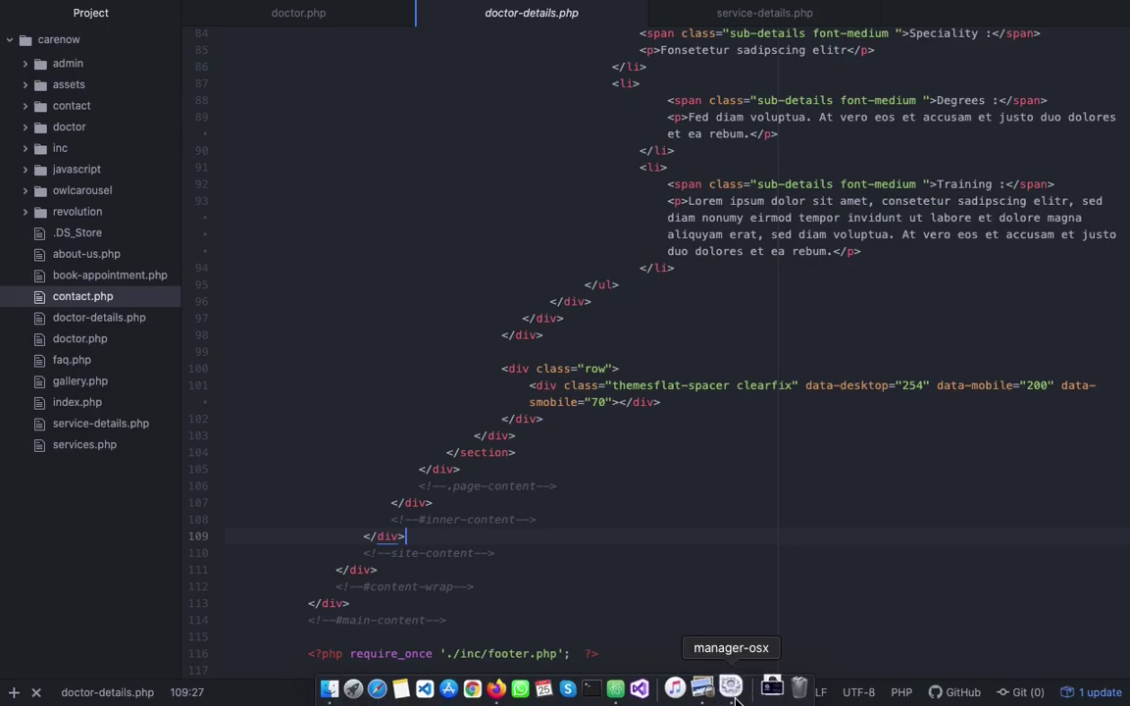
pyautogui.click(736, 690)
# Show the XAMPP 8.0.9-0 manager, confirm MySQL and Apache are running, then minimize it
pyautogui.click(730, 693)
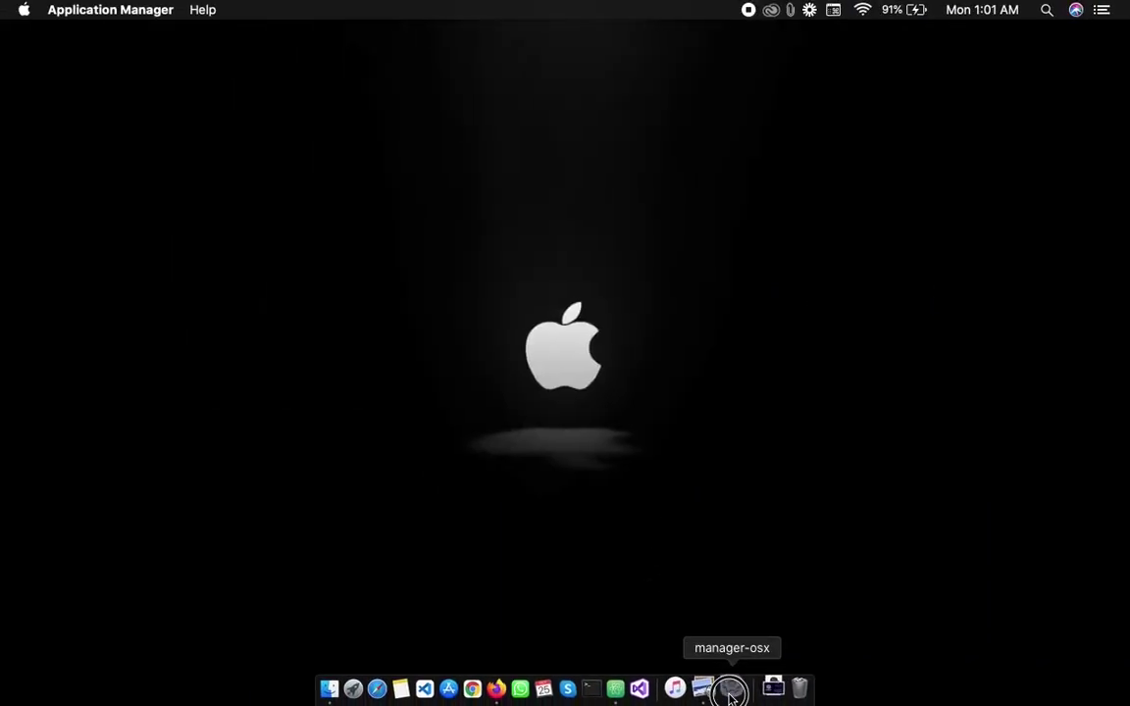
pyautogui.rightClick(730, 692)
pyautogui.click(779, 545)
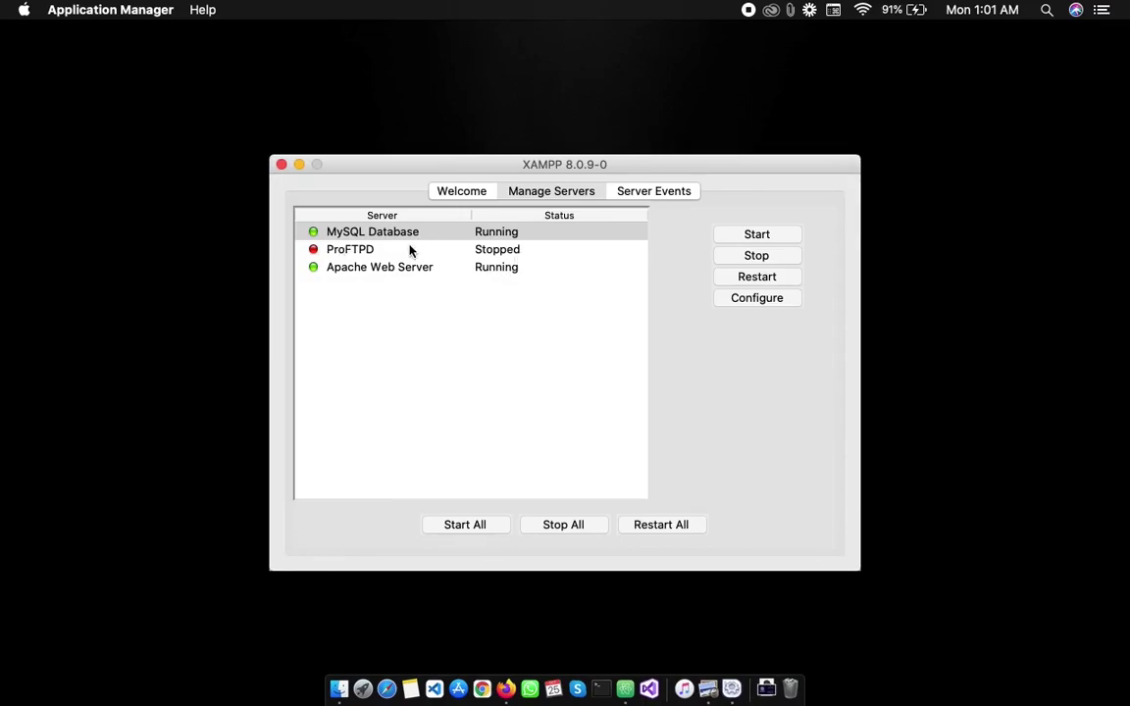
pyautogui.click(300, 165)
# Load localhost/phpmyadmin/ in a new Firefox tab
pyautogui.click(505, 688)
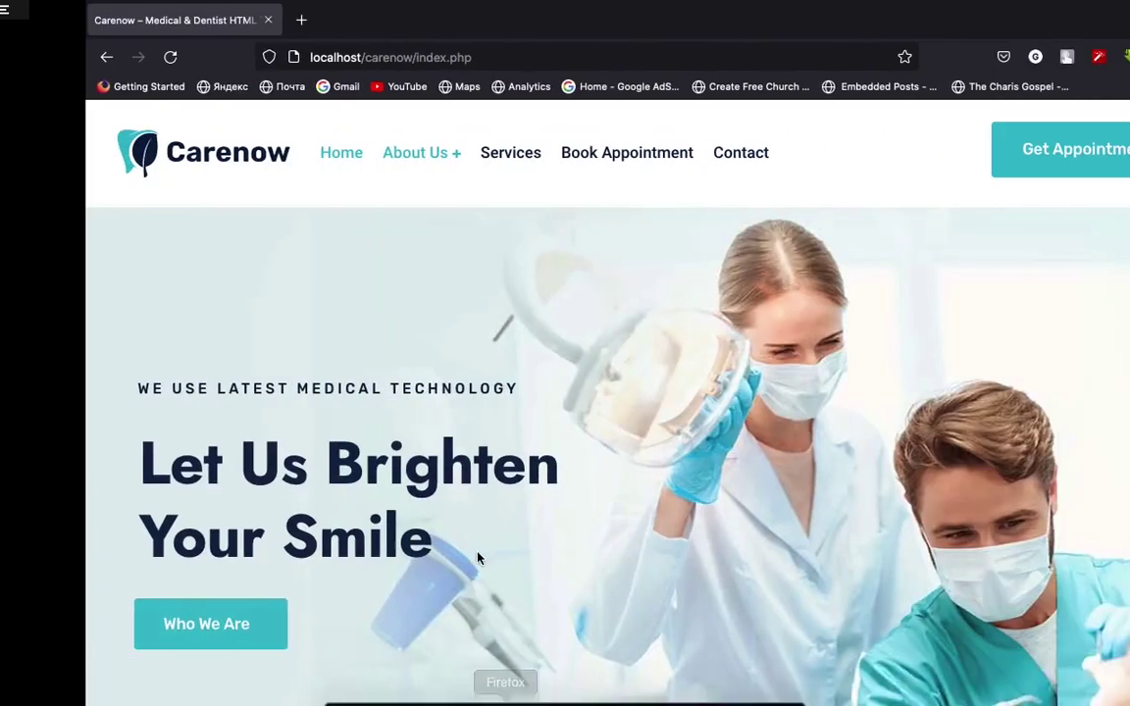
pyautogui.click(215, 19)
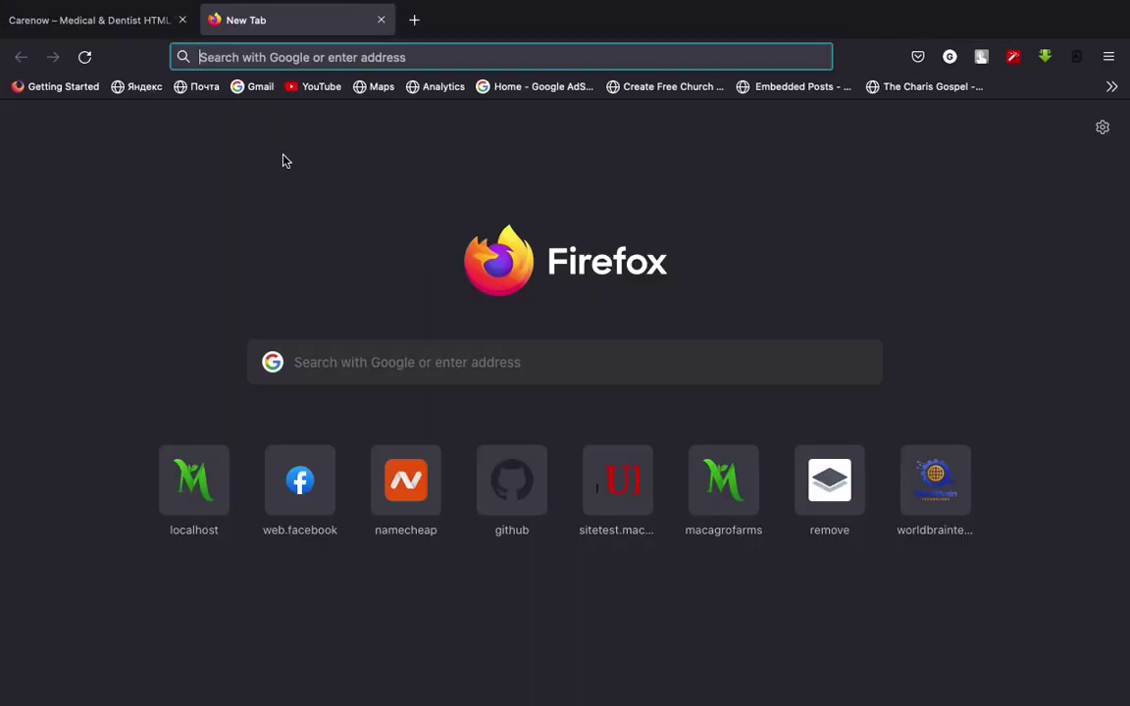
pyautogui.write('localhost/')
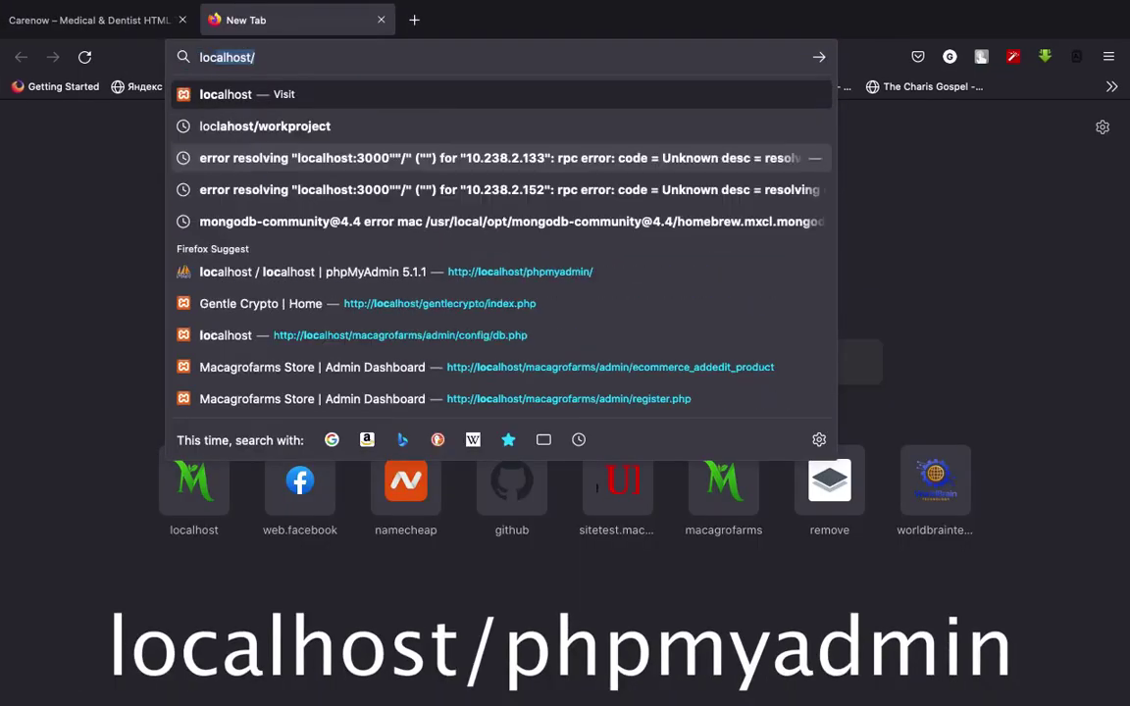
pyautogui.write('phpmyadmin/')
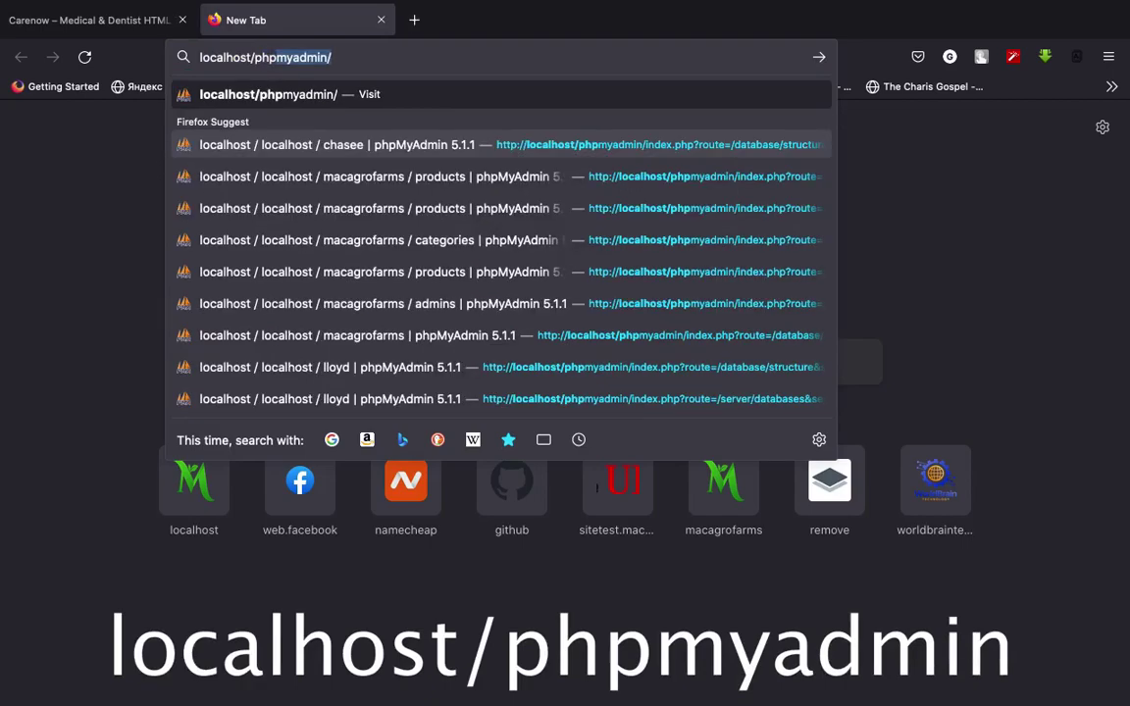
pyautogui.press('Return')
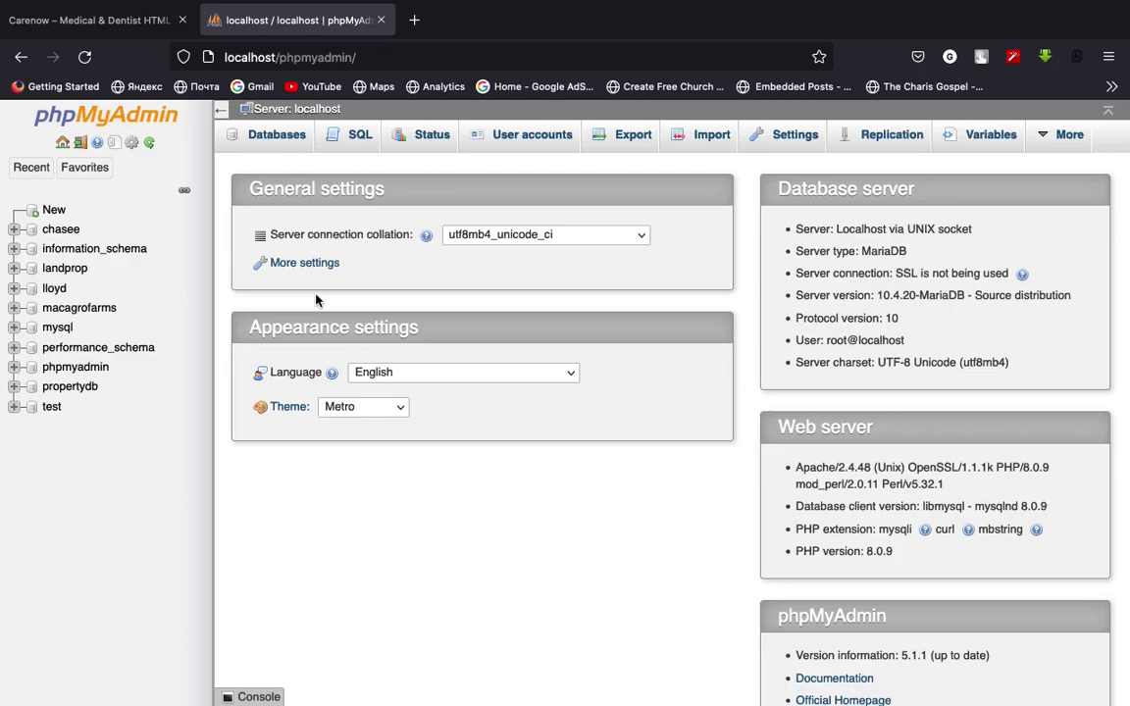
# Create a new database named carenow, keeping the default collation
pyautogui.click(54, 210)
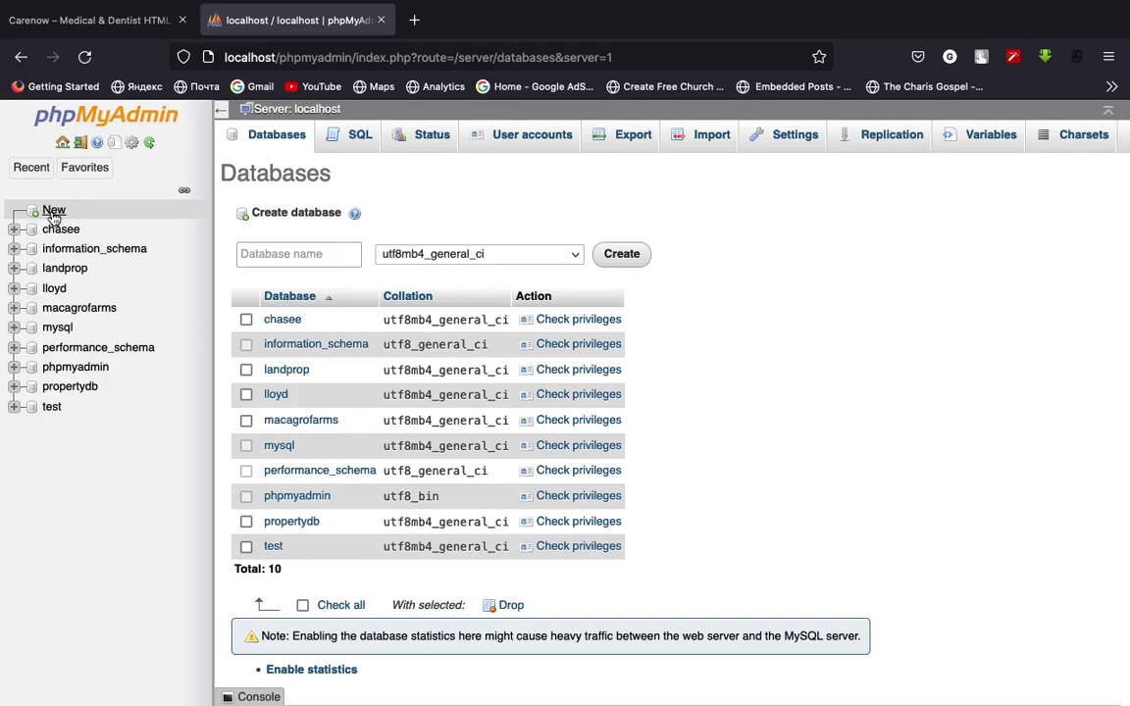
pyautogui.click(275, 257)
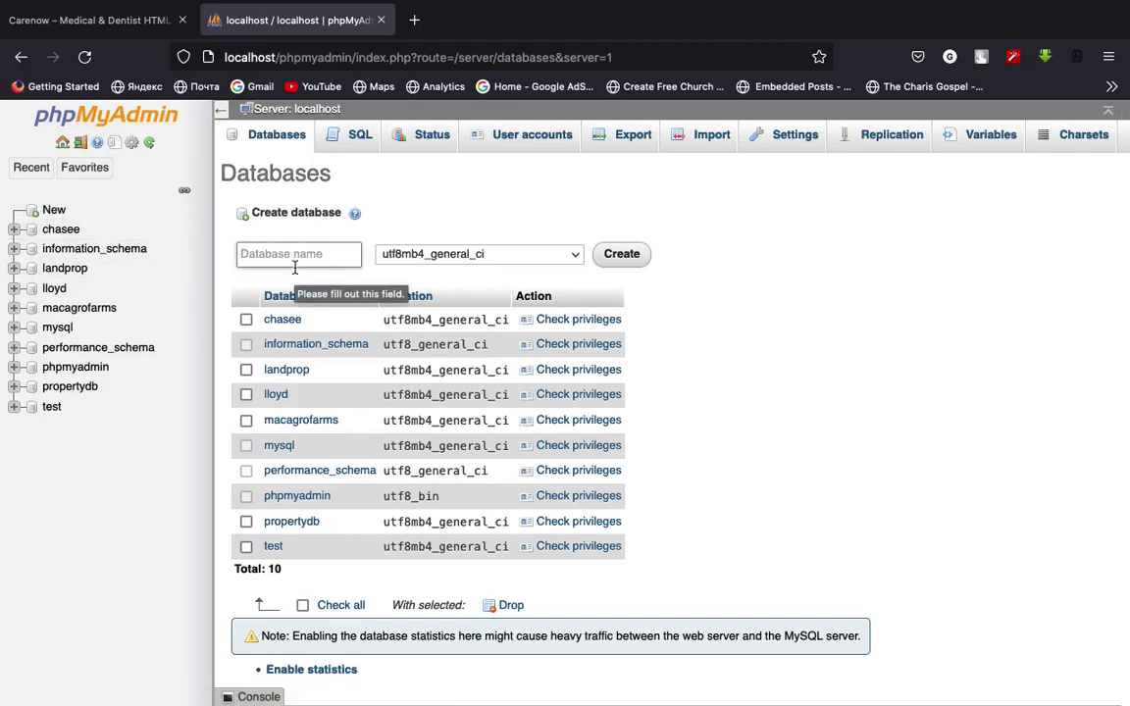
pyautogui.write('carenoew')
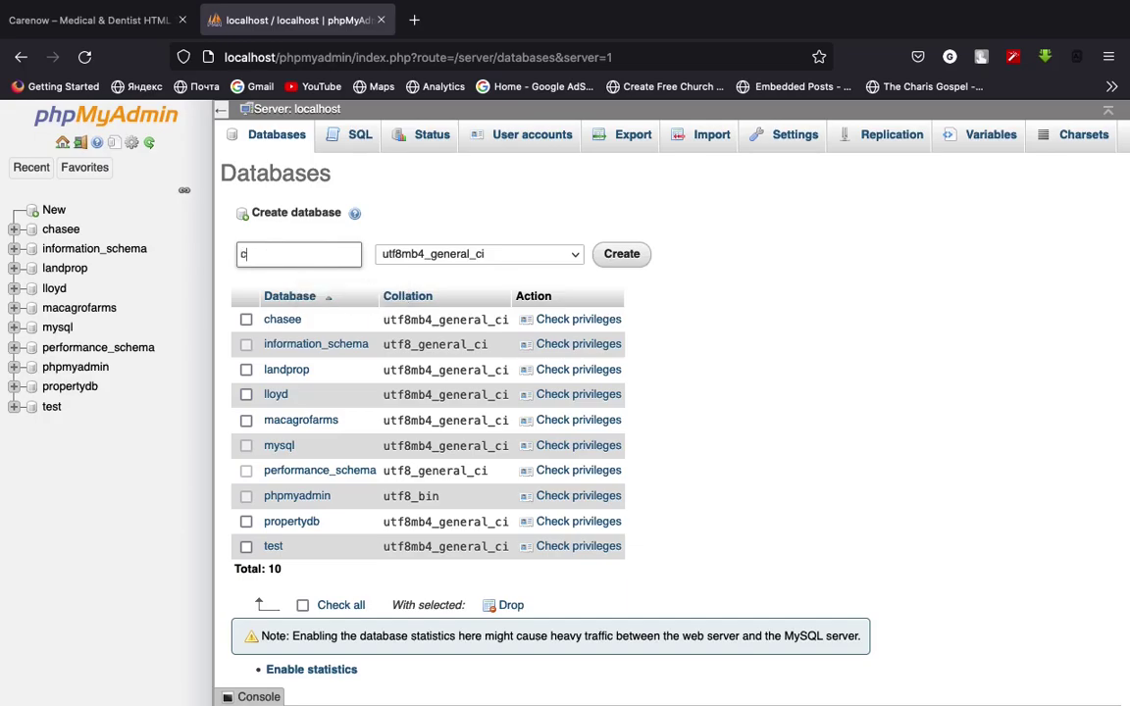
pyautogui.press('BackSpace')
pyautogui.press('BackSpace')
pyautogui.write('w')
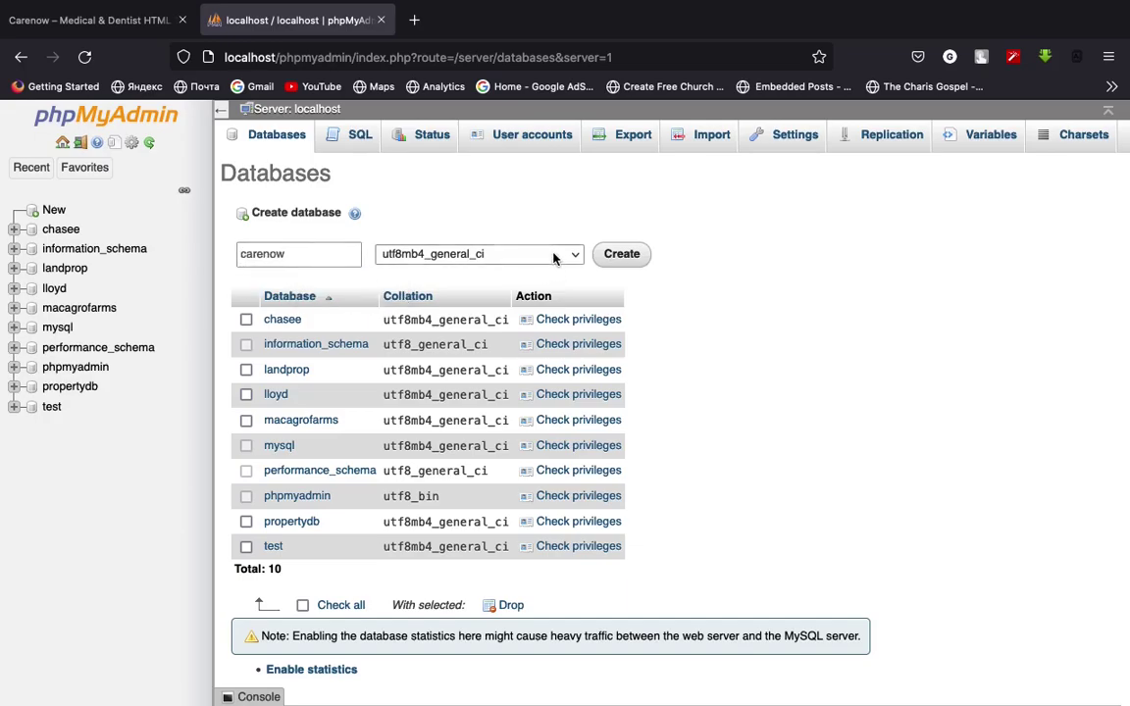
pyautogui.click(567, 253)
pyautogui.scroll(-10, 540, 329)
pyautogui.scroll(20, 543, 326)
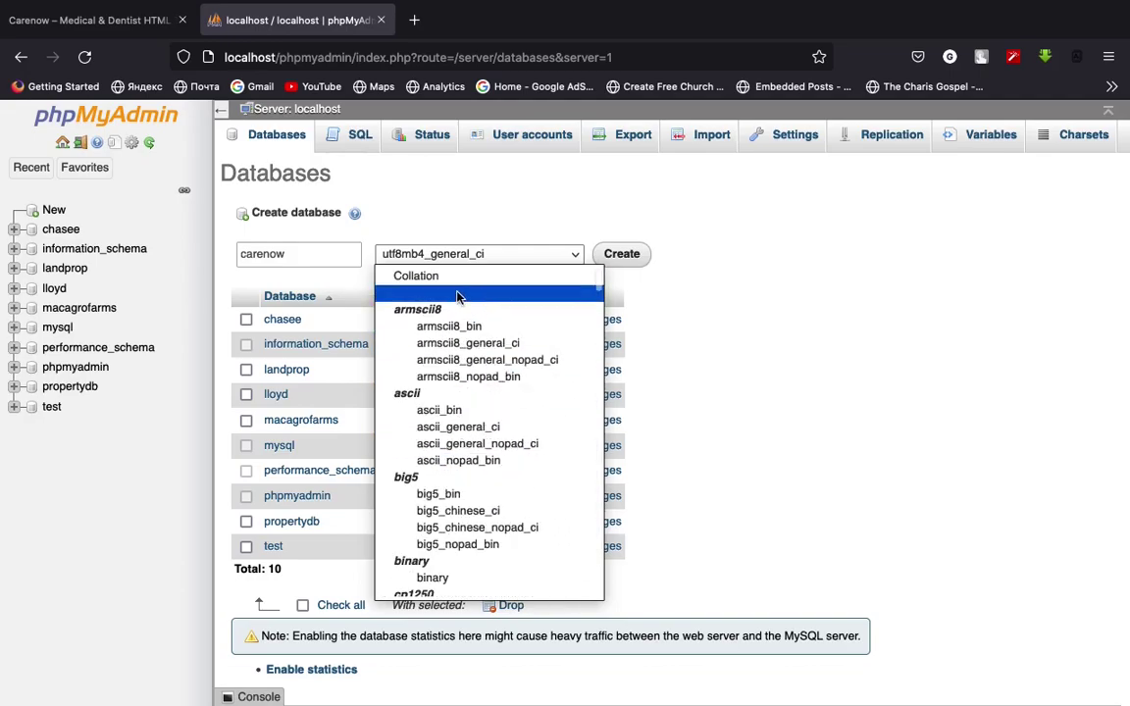
pyautogui.click(416, 276)
pyautogui.click(620, 256)
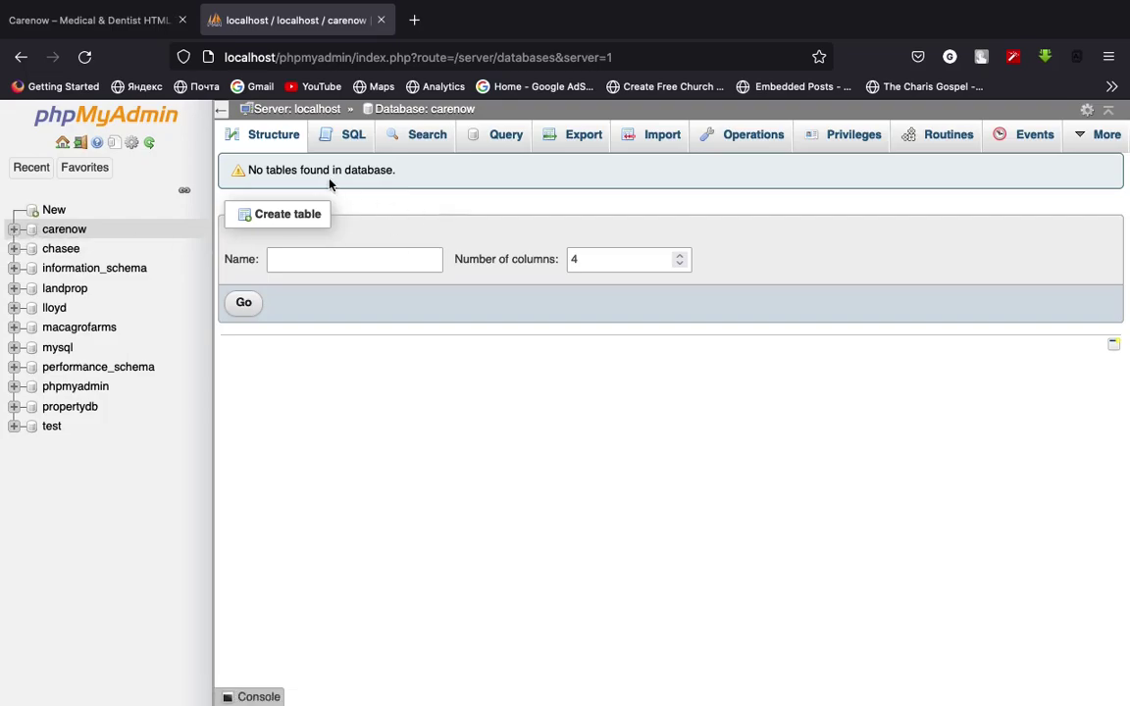
pyautogui.moveTo(390, 172); pyautogui.dragTo(238, 178)
pyautogui.click(492, 201)
# Name the new table 'admins', raise its column count, and proceed to the column form
pyautogui.click(397, 261)
pyautogui.write('admi')
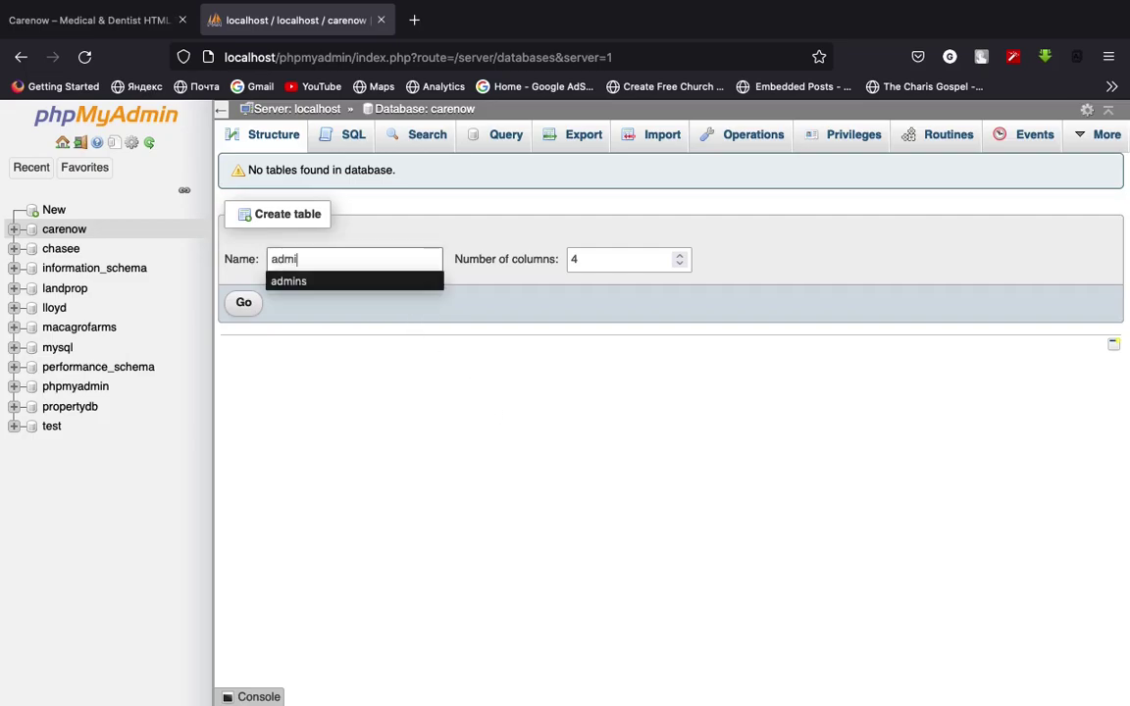
pyautogui.write('ns')
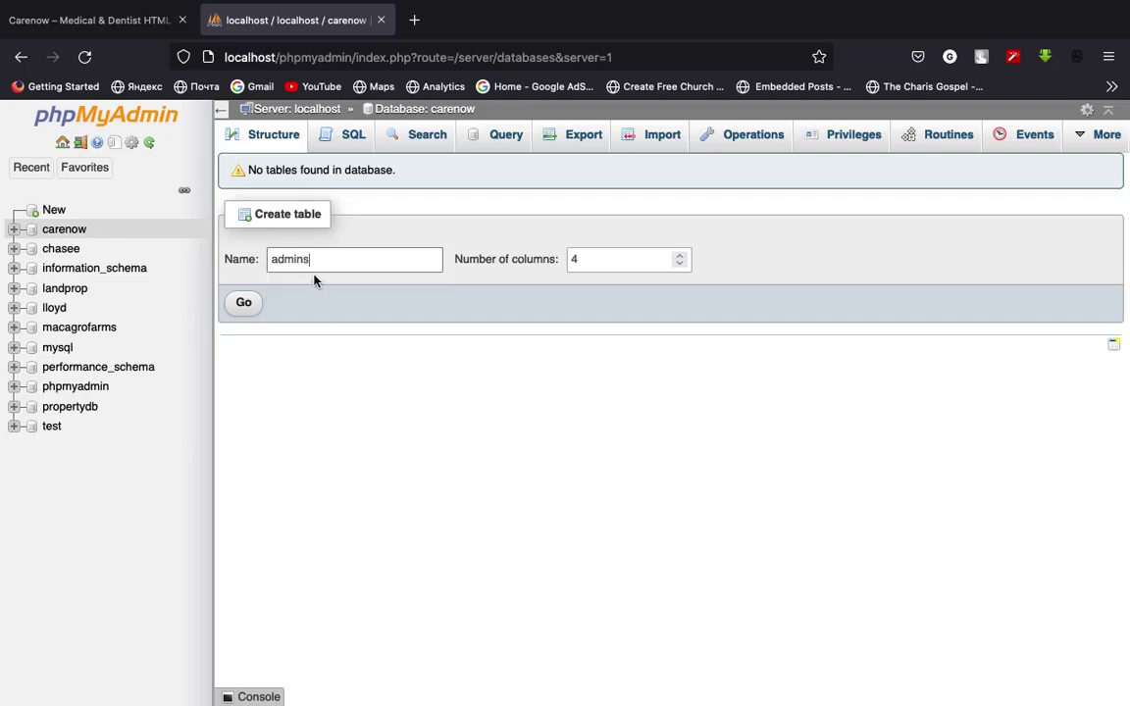
pyautogui.click(303, 259)
pyautogui.click(314, 259)
pyautogui.click(322, 261)
pyautogui.click(327, 260)
pyautogui.click(680, 256)
pyautogui.click(680, 256)
pyautogui.click(245, 304)
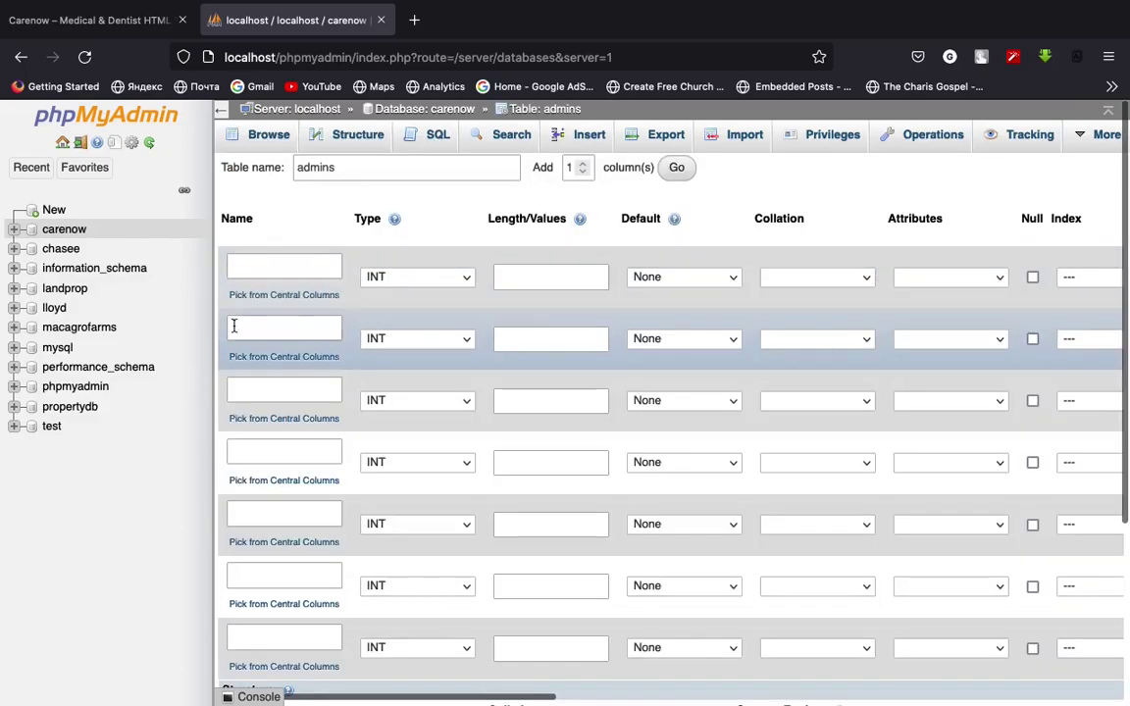
# Name the first column id, tick A_I, and keep PRIMARY as its index
pyautogui.click(283, 277)
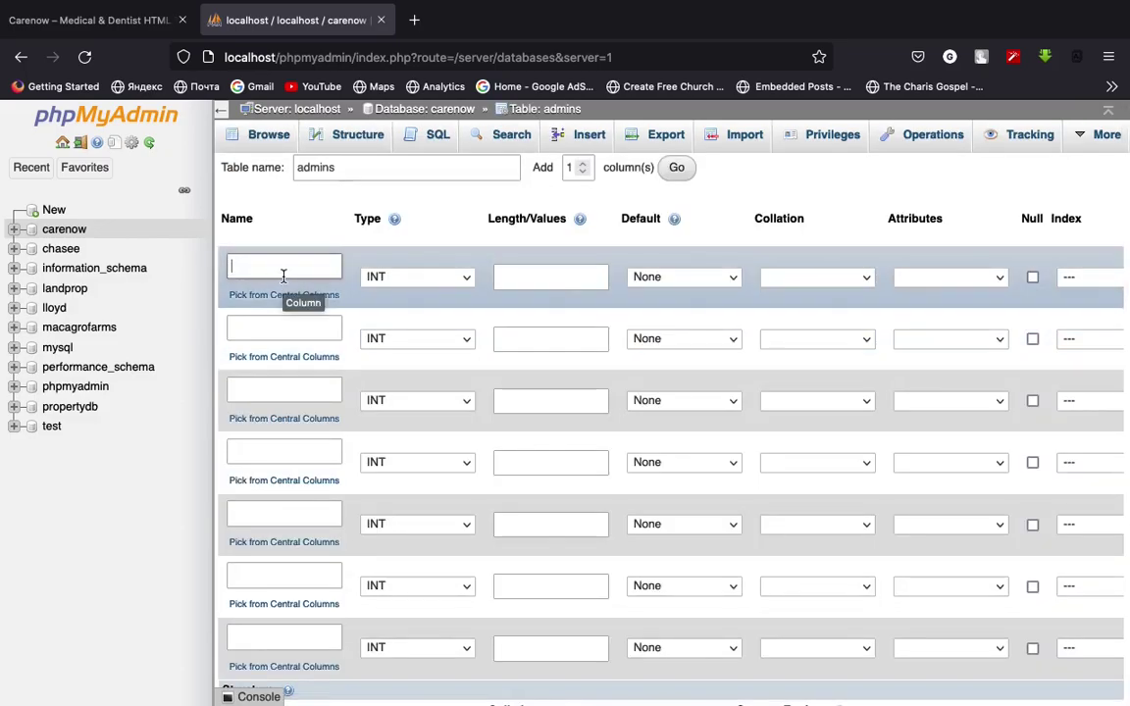
pyautogui.write('id')
pyautogui.hscroll(2, 385, 304)
pyautogui.hscroll(3, 385, 304)
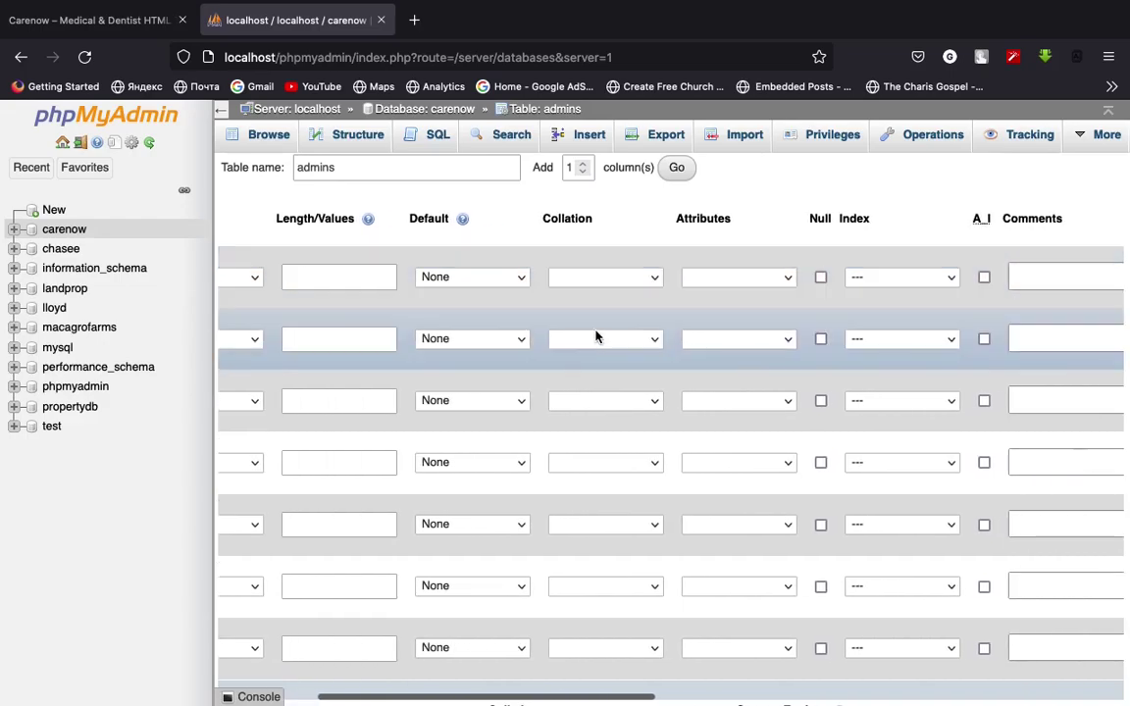
pyautogui.click(985, 278)
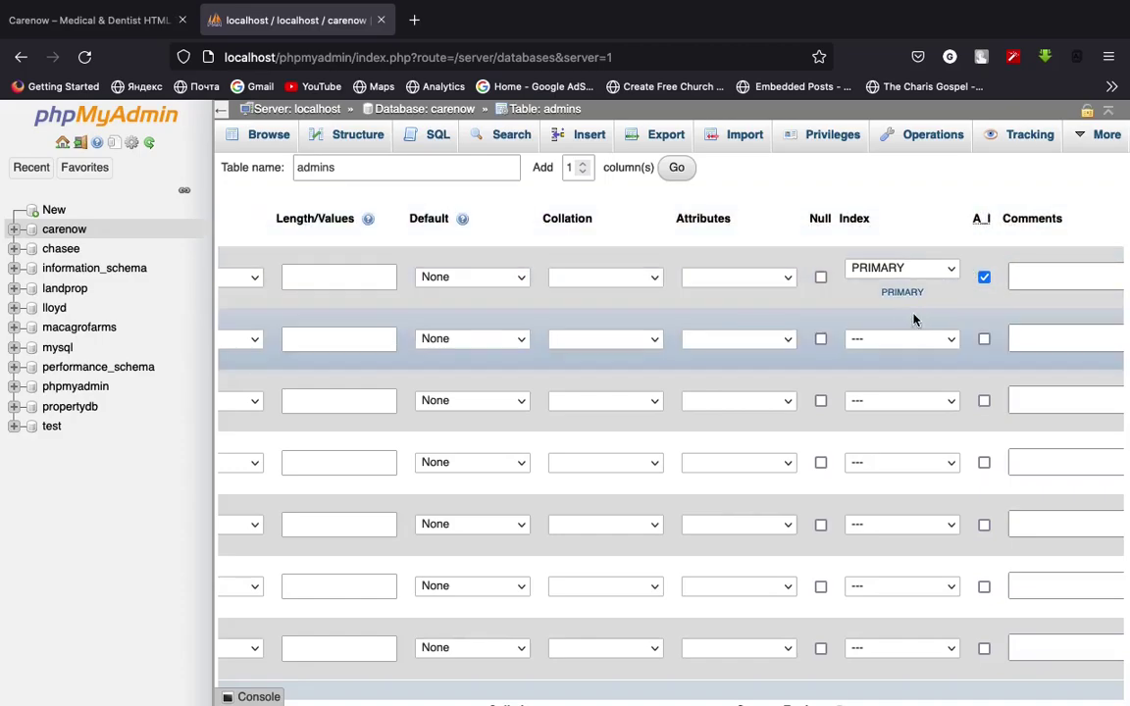
pyautogui.click(904, 269)
pyautogui.click(907, 270)
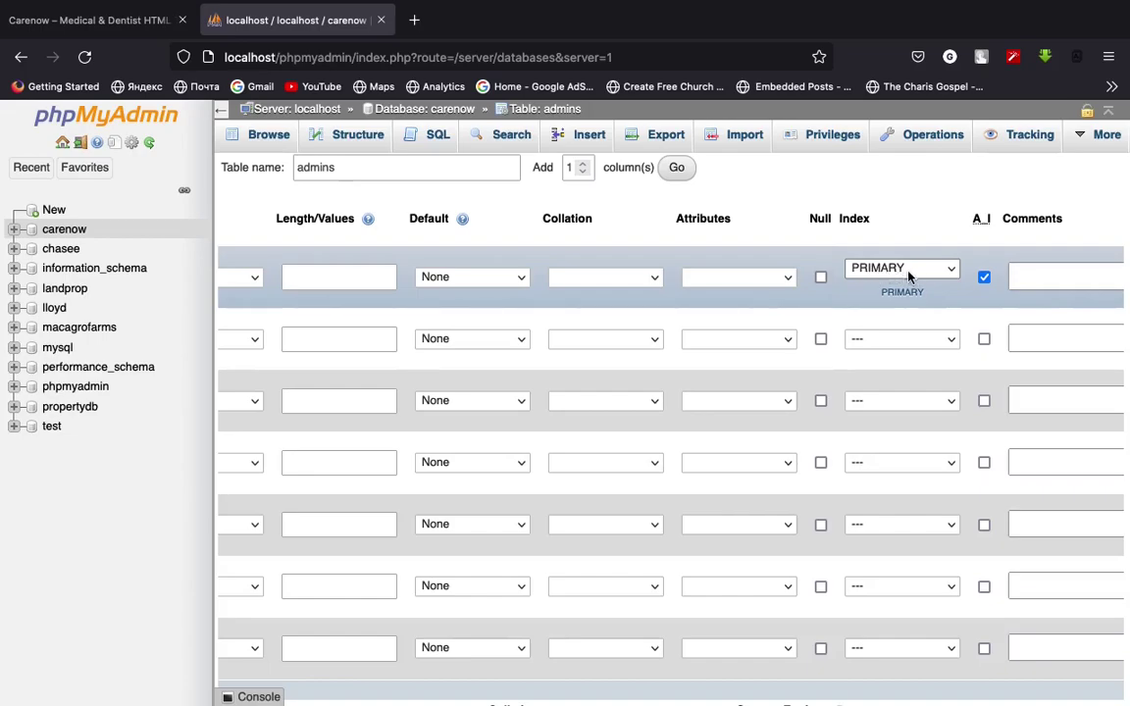
pyautogui.hscroll(-5, 810, 316)
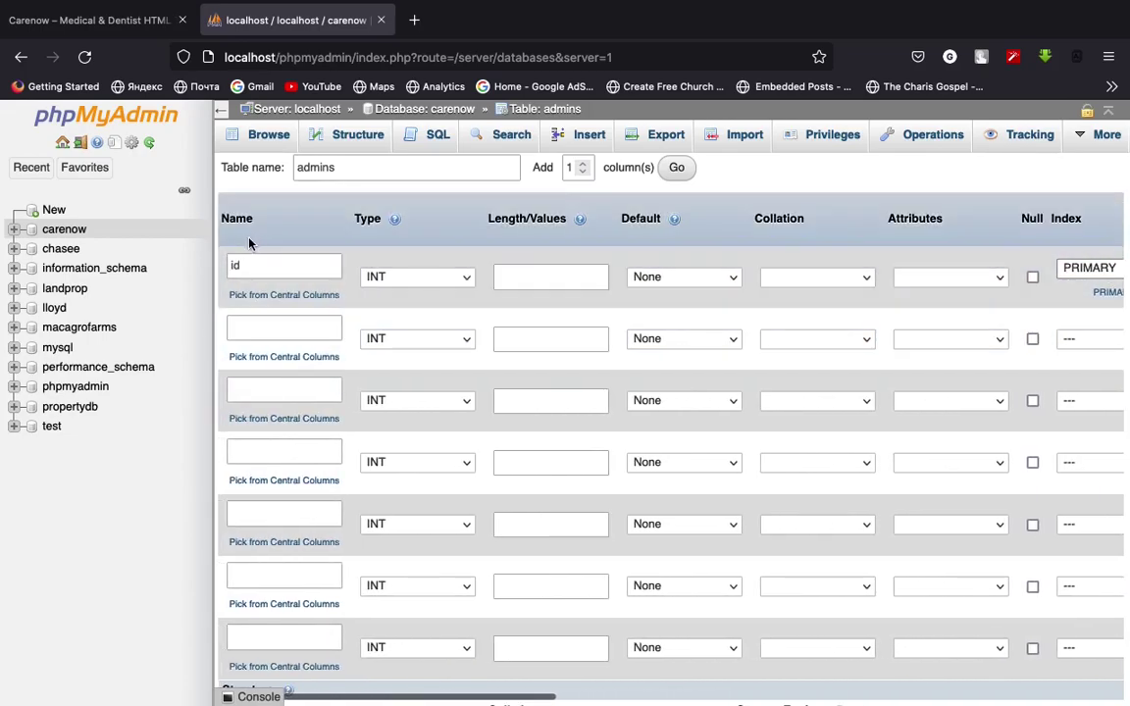
pyautogui.click(271, 265)
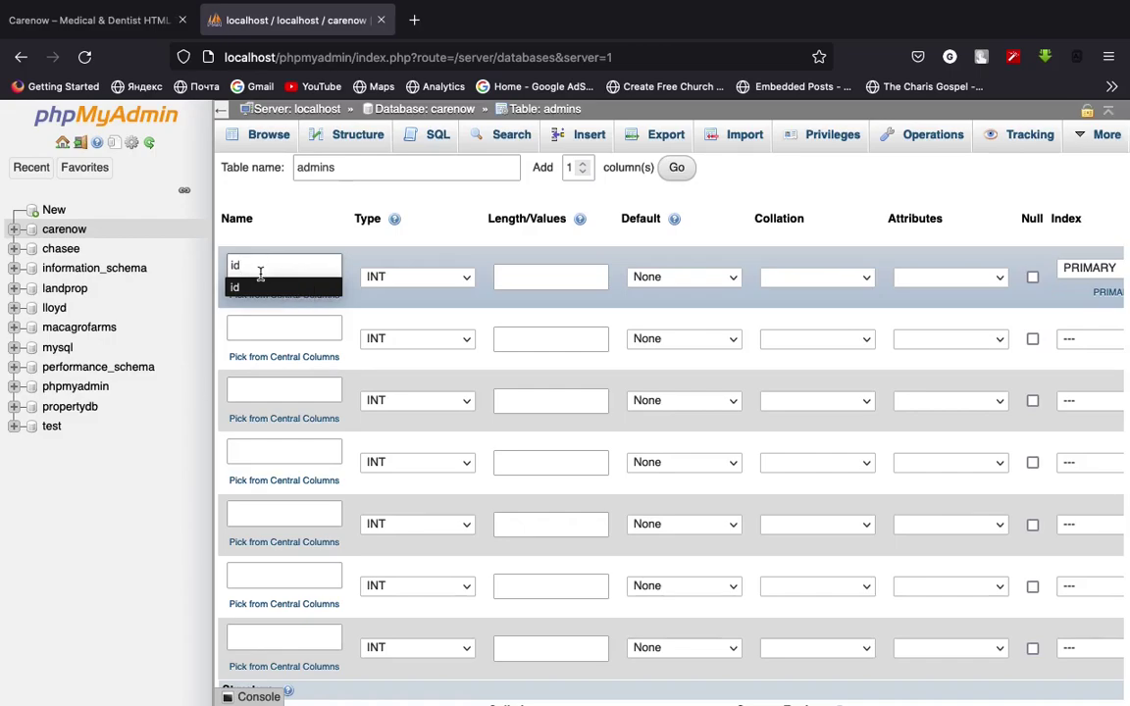
# Confirm the id column's type remains INT
pyautogui.click(295, 320)
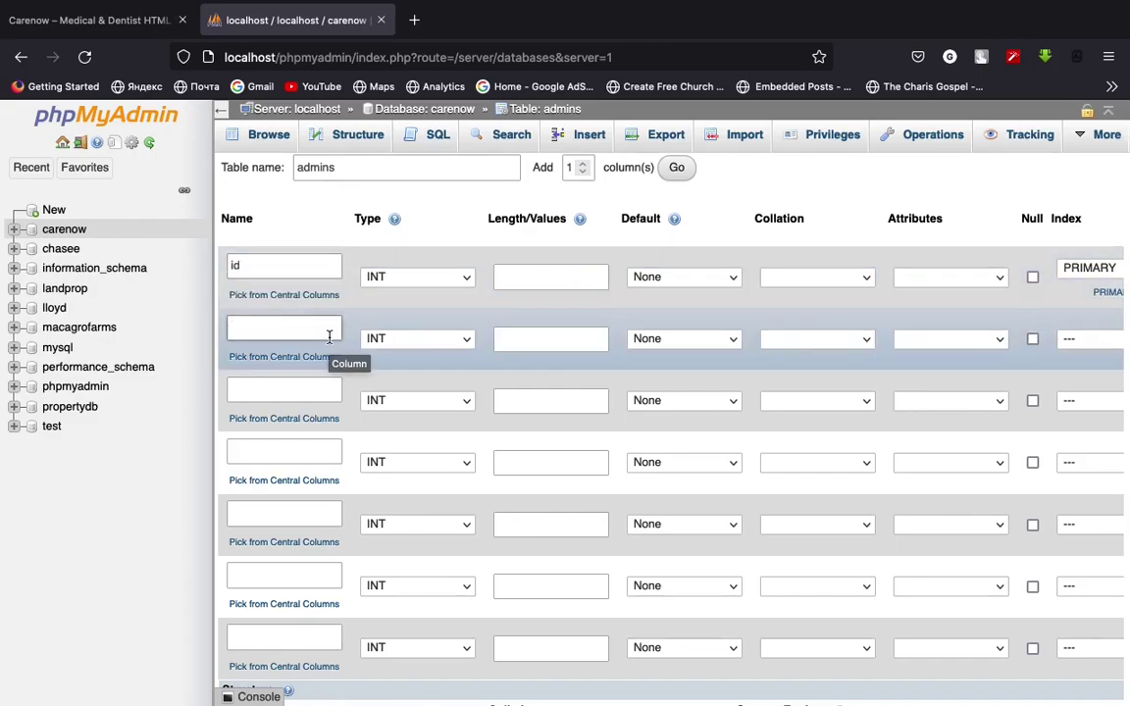
pyautogui.click(396, 278)
pyautogui.click(394, 279)
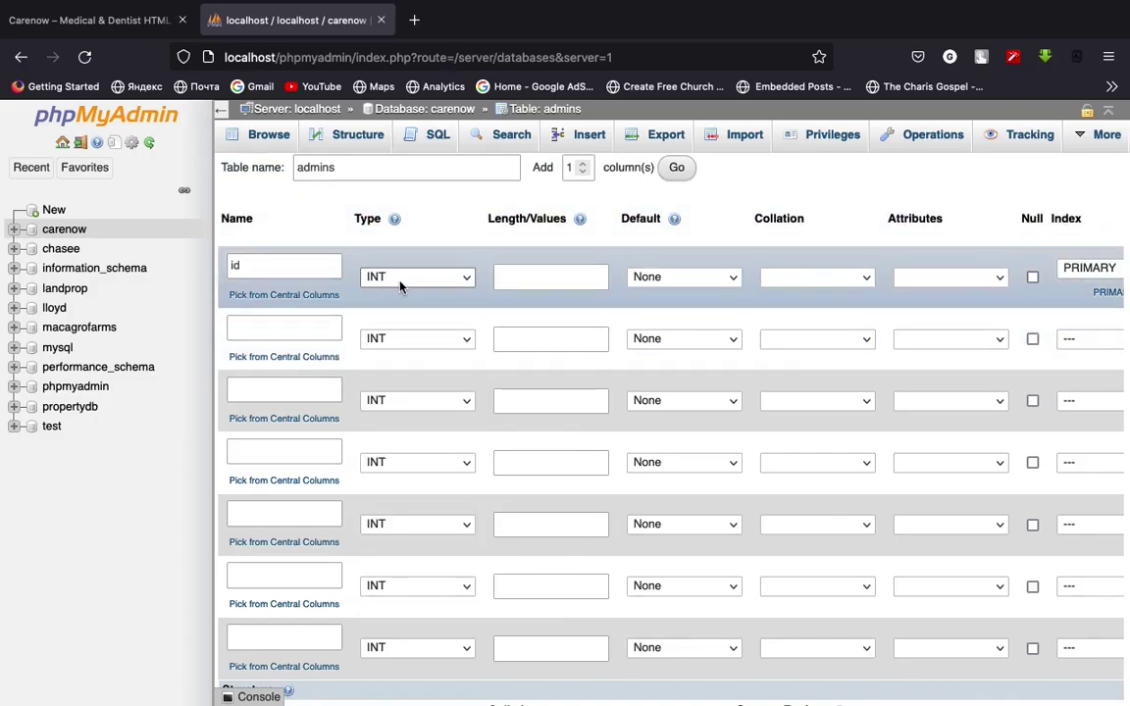
pyautogui.click(399, 282)
pyautogui.click(403, 283)
# Add a fullname column as VARCHAR length 150 with default None
pyautogui.click(282, 329)
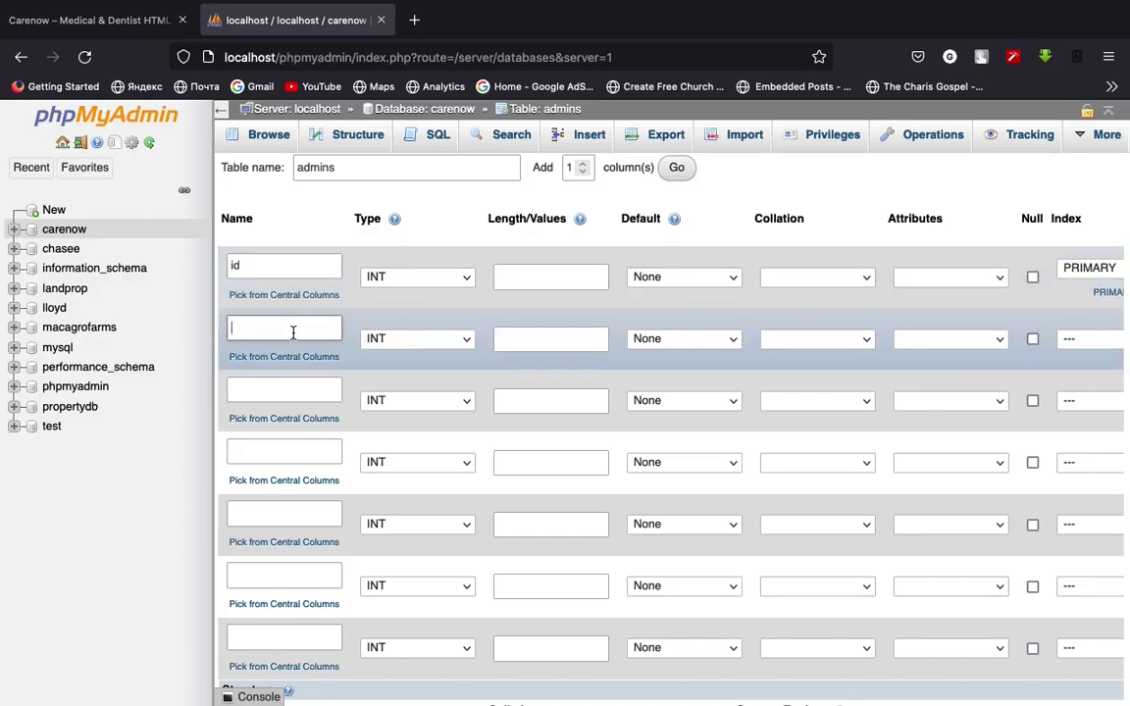
pyautogui.write('fullnam')
pyautogui.moveTo(331, 328); pyautogui.dragTo(202, 328)
pyautogui.click(292, 333)
pyautogui.click(392, 343)
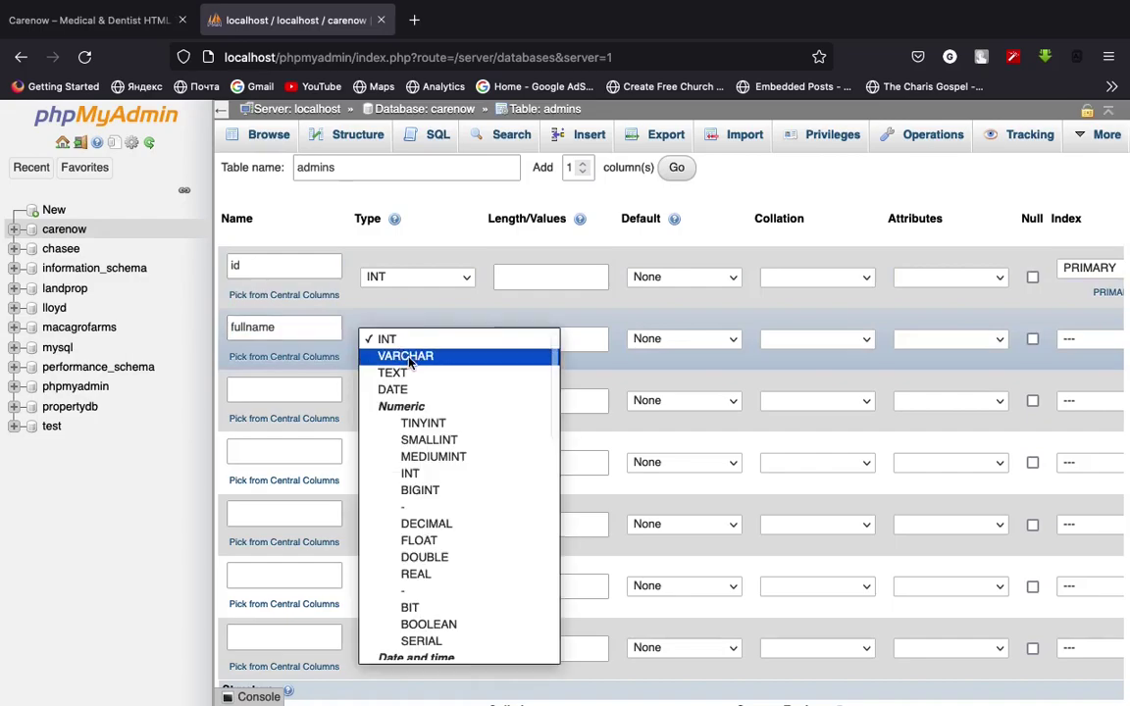
pyautogui.click(399, 358)
pyautogui.click(530, 341)
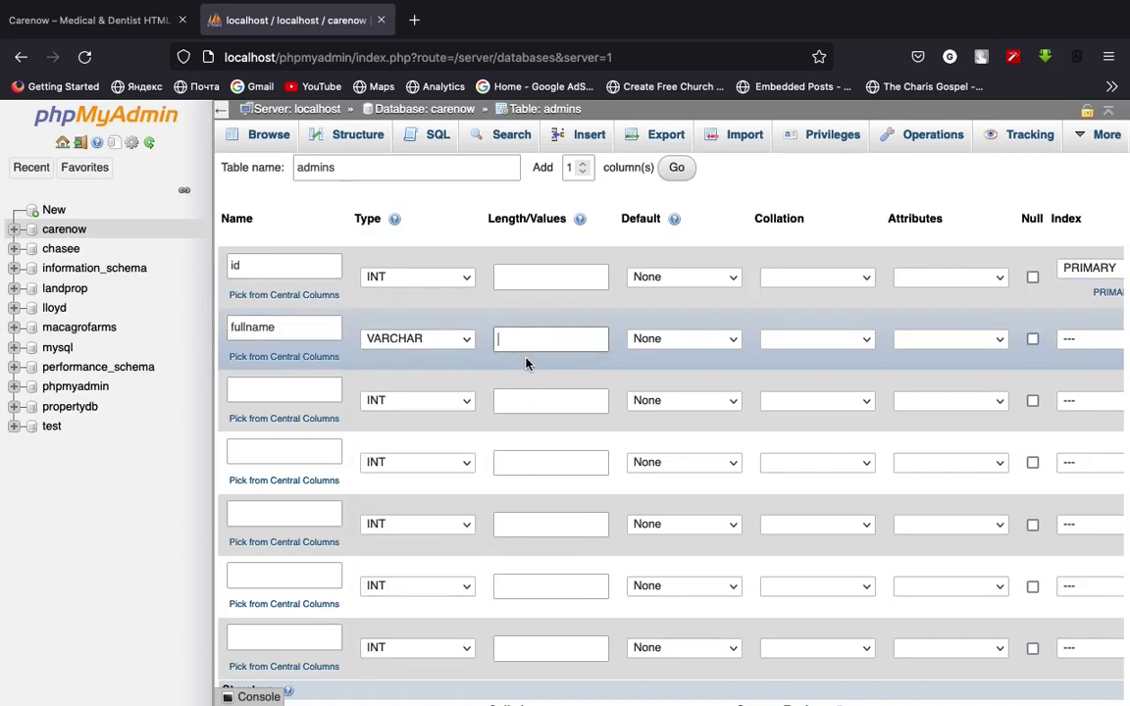
pyautogui.write('150')
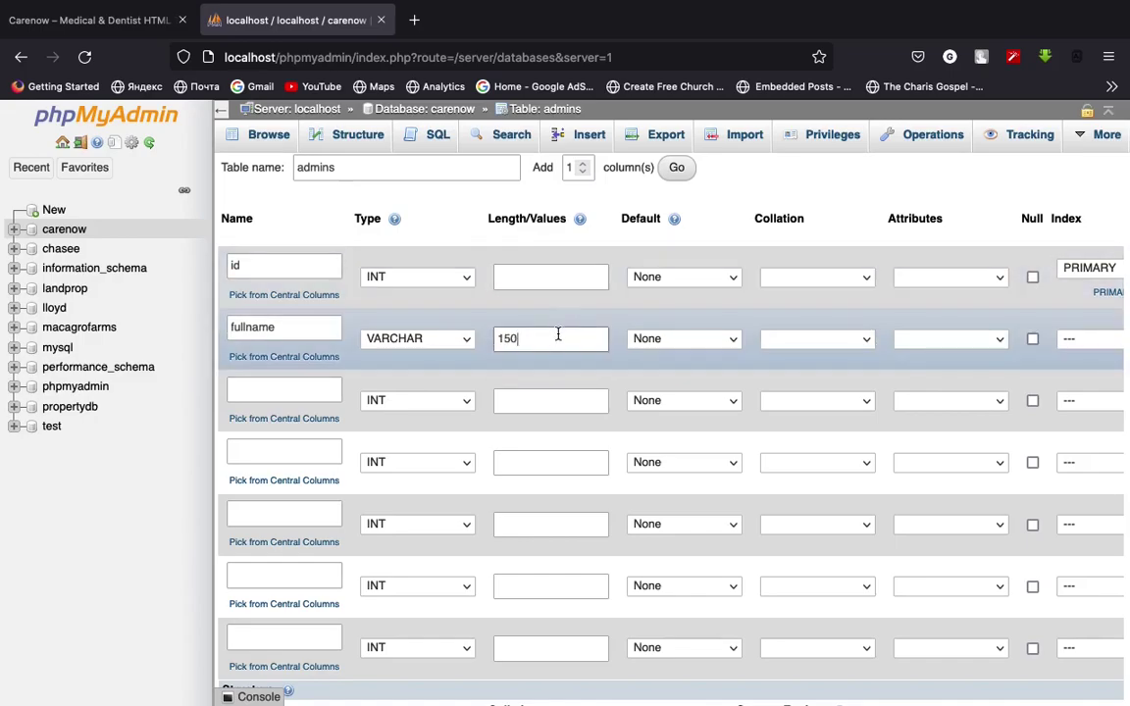
pyautogui.moveTo(530, 342); pyautogui.dragTo(489, 344)
pyautogui.click(535, 342)
pyautogui.click(659, 341)
pyautogui.click(650, 339)
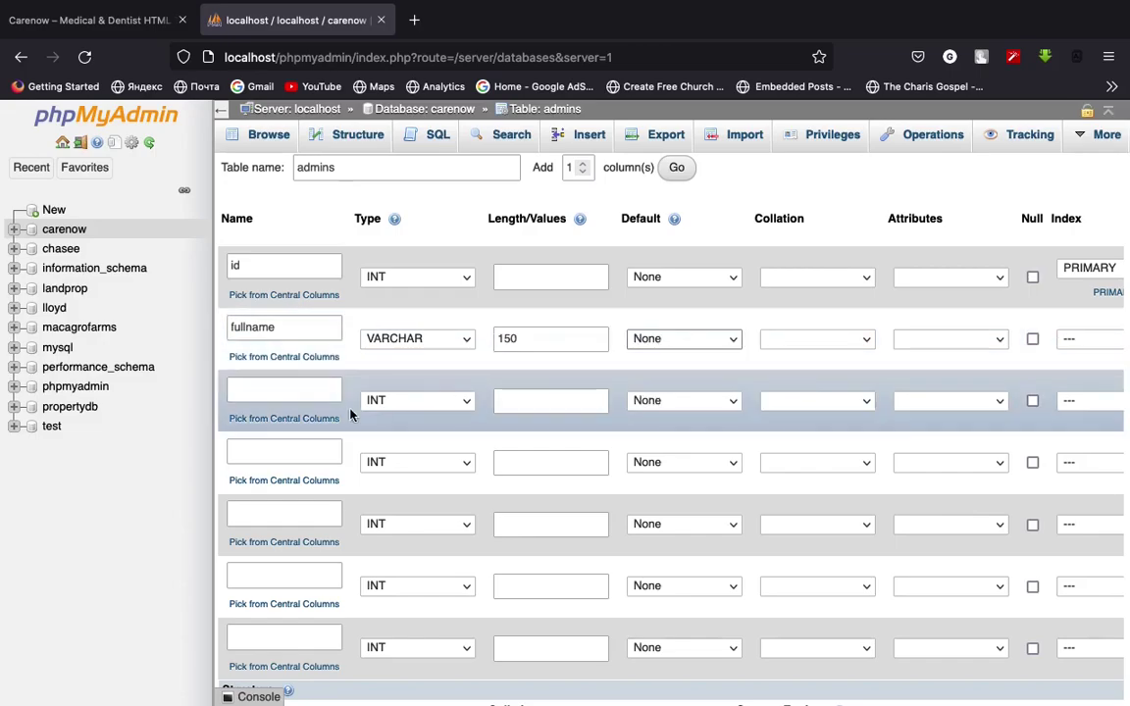
# Add an email column as VARCHAR length 200
pyautogui.click(272, 393)
pyautogui.write('email')
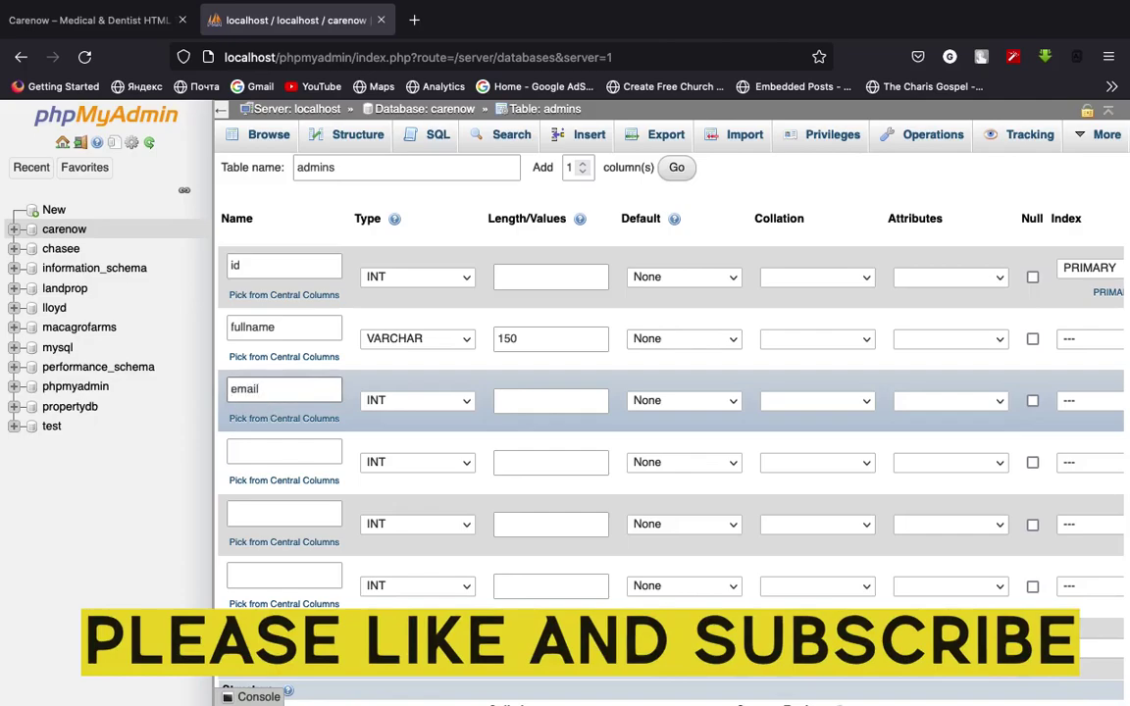
pyautogui.click(419, 402)
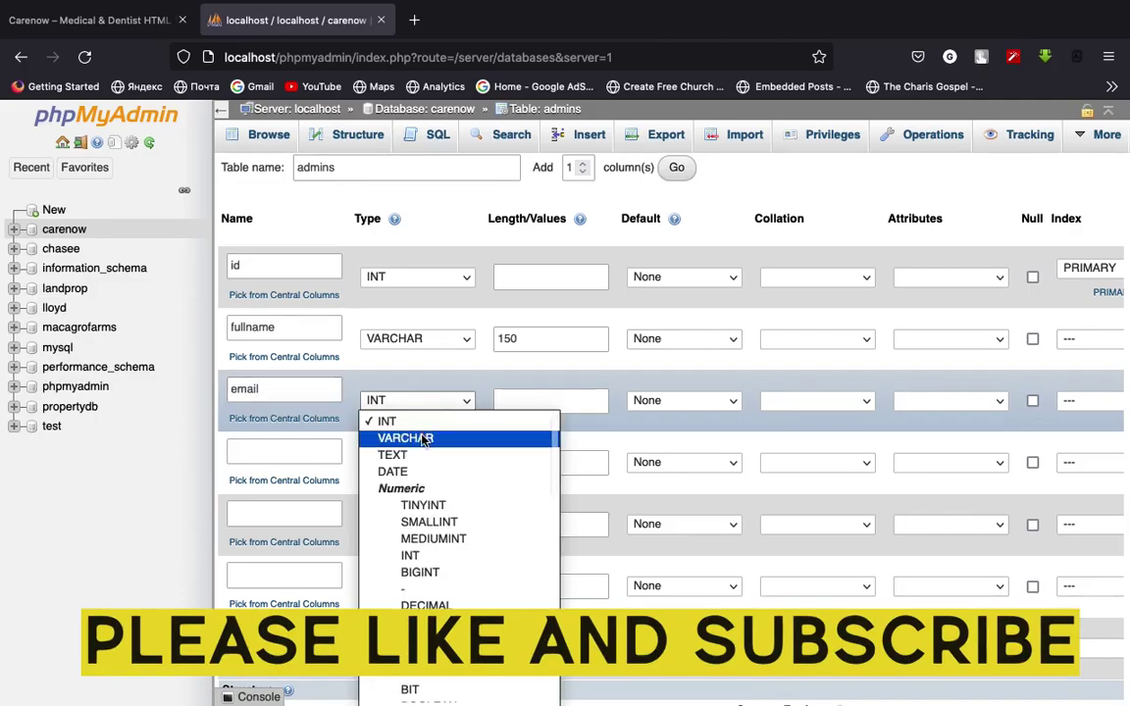
pyautogui.click(461, 435)
pyautogui.click(505, 405)
pyautogui.write('200')
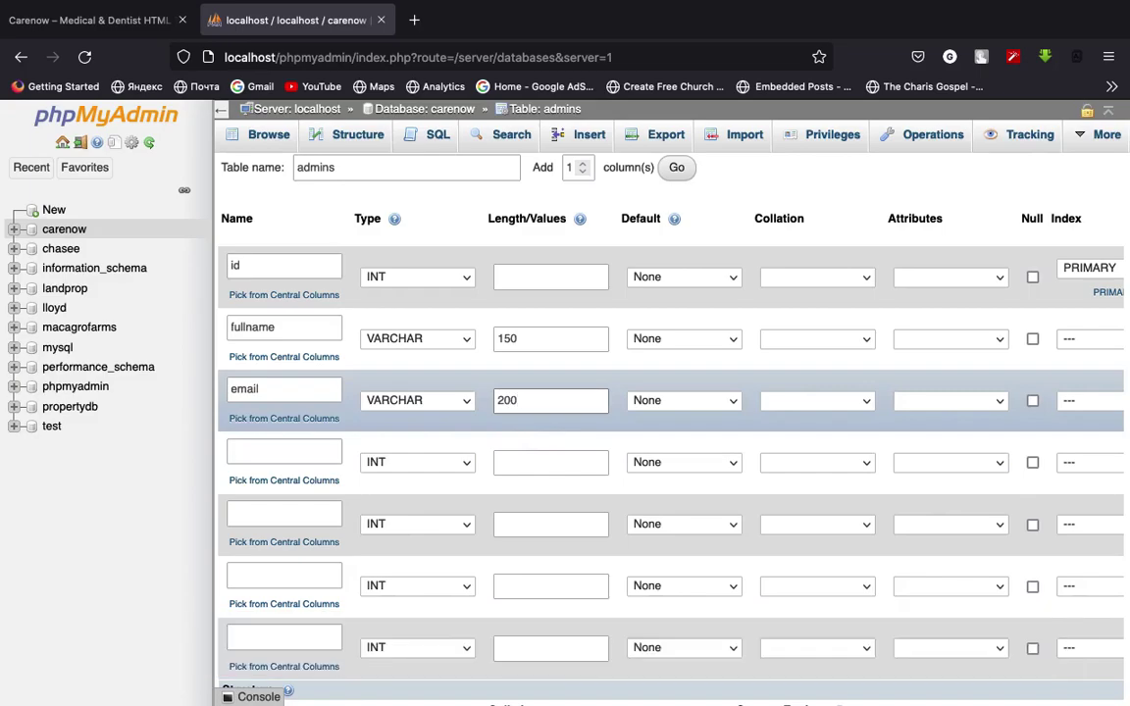
# Add a username column as VARCHAR length 150
pyautogui.click(305, 456)
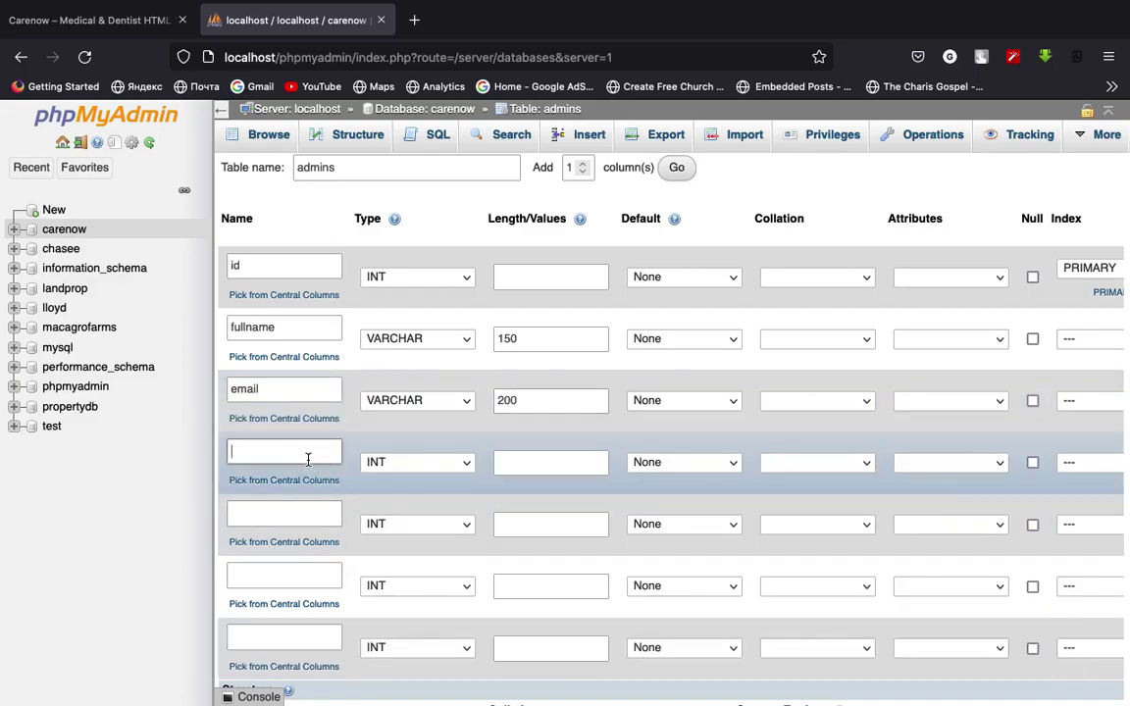
pyautogui.write('username')
pyautogui.click(401, 466)
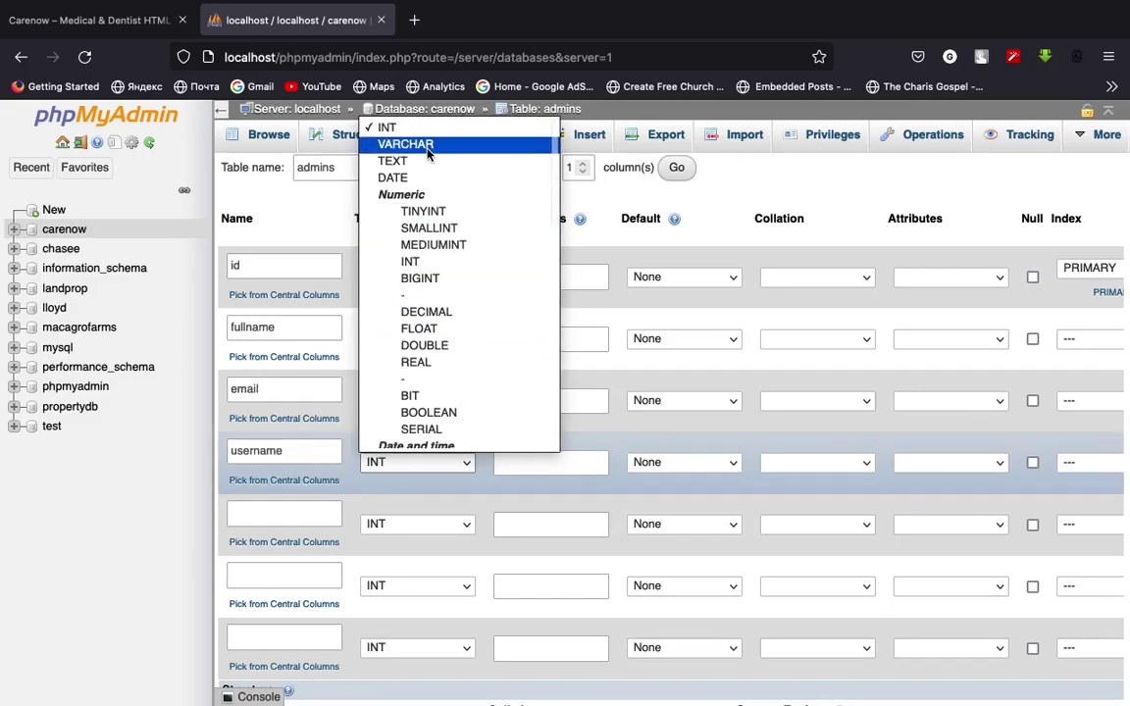
pyautogui.click(397, 144)
pyautogui.click(531, 461)
pyautogui.write('150')
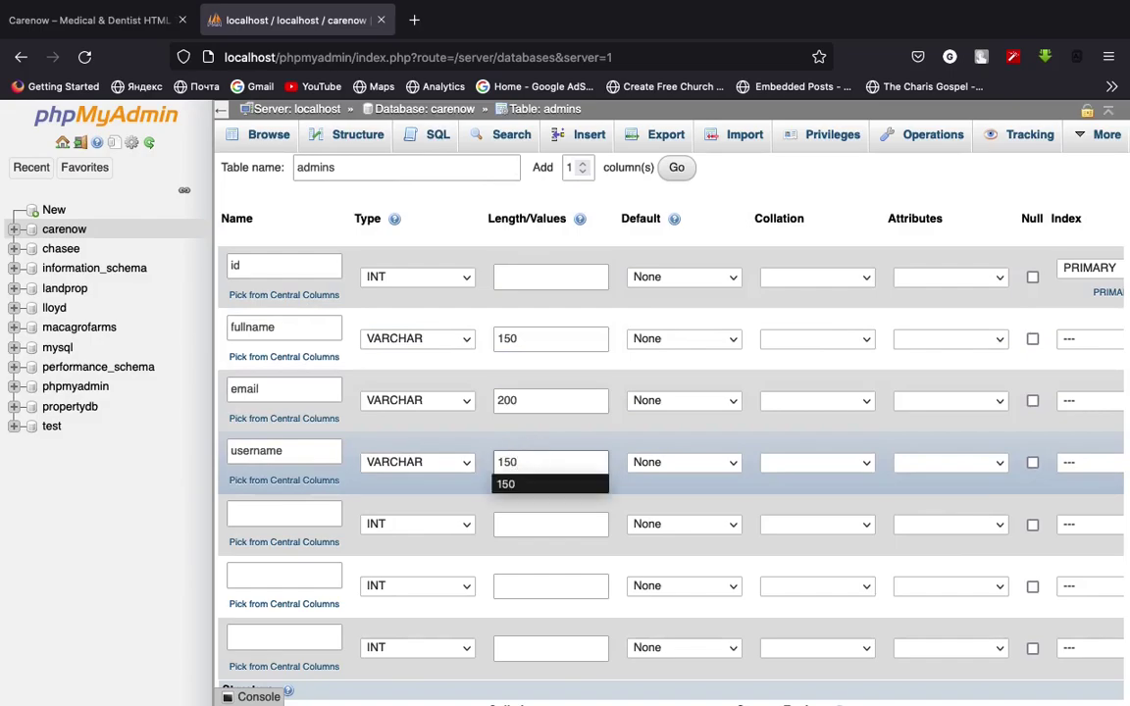
pyautogui.click(505, 484)
# Add a password column as VARCHAR length 200
pyautogui.click(293, 519)
pyautogui.write('paswwo')
pyautogui.press('BackSpace')
pyautogui.press('BackSpace')
pyautogui.press('BackSpace')
pyautogui.press('BackSpace')
pyautogui.write('sword')
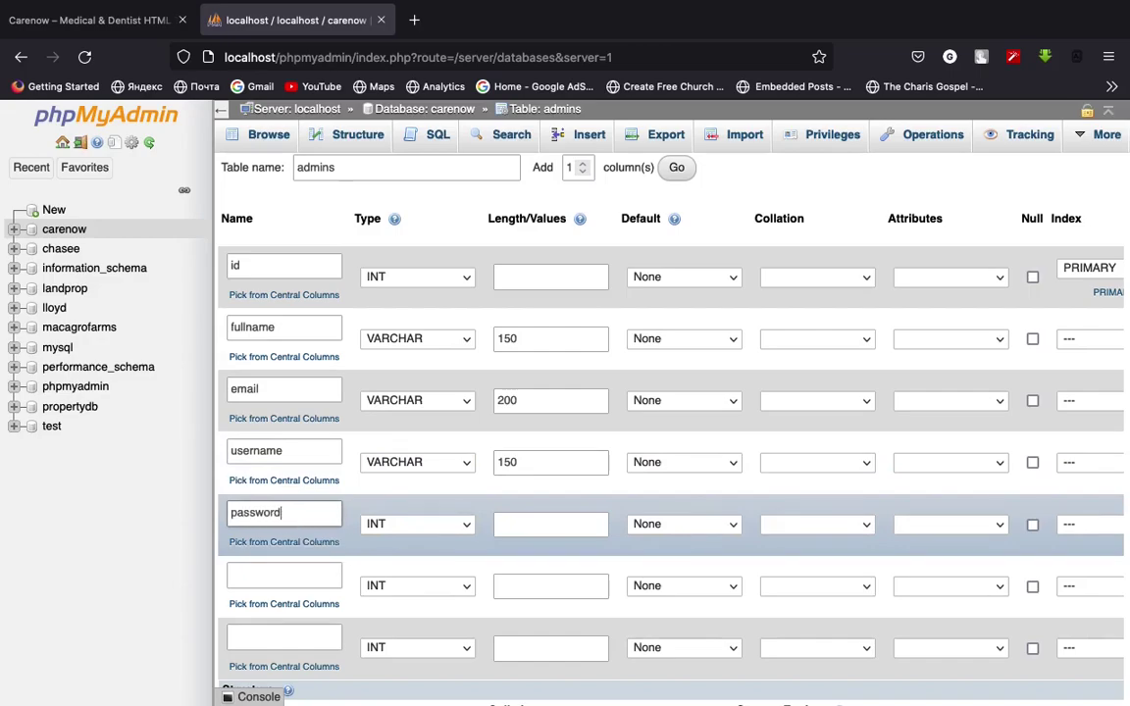
pyautogui.click(378, 524)
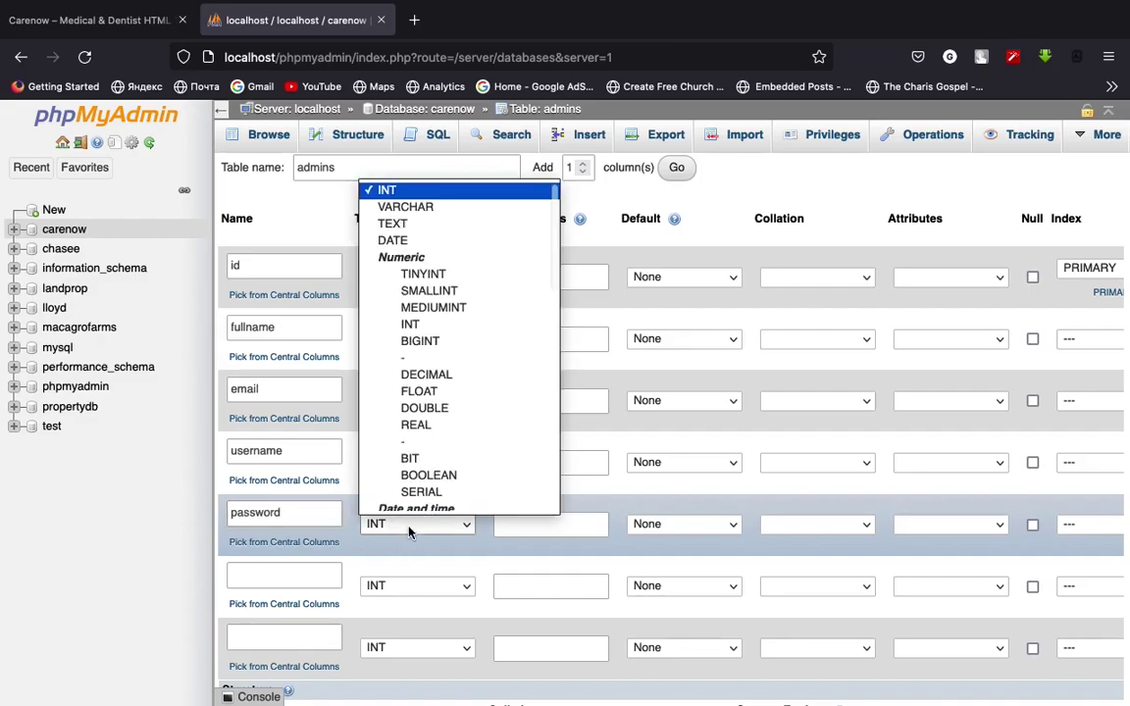
pyautogui.click(453, 206)
pyautogui.click(556, 520)
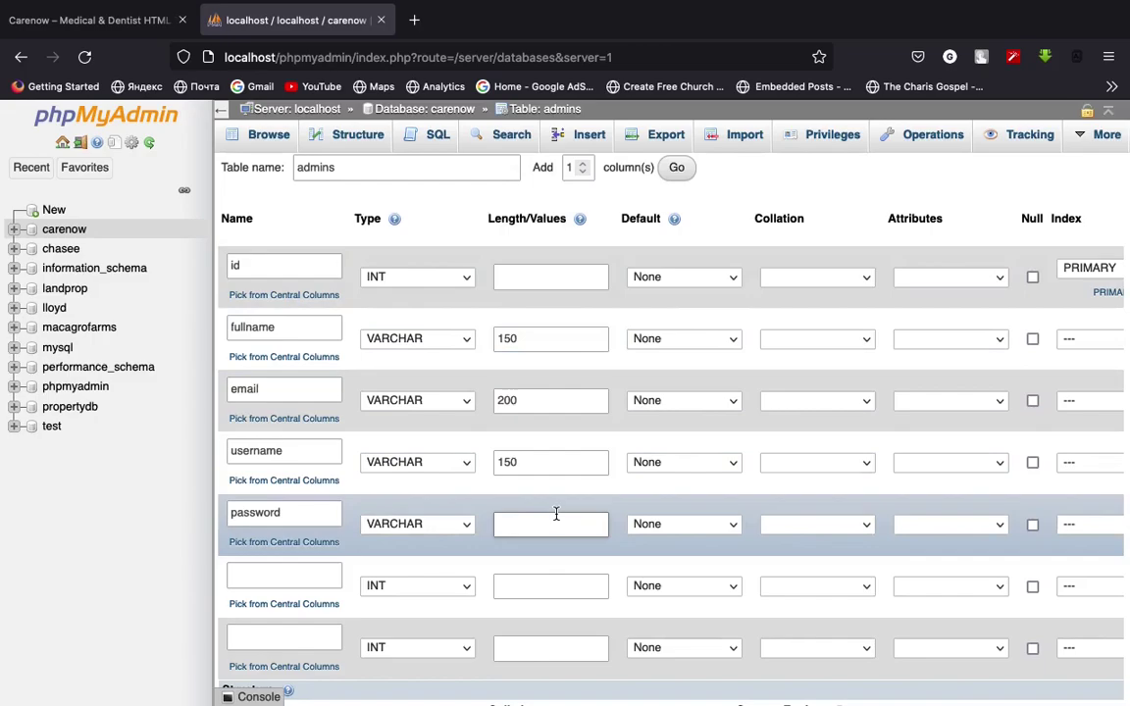
pyautogui.write('200')
pyautogui.click(502, 523)
# In Atom, jot 'password' and a sample password string into a new untitled file
pyautogui.hotkey('ctrl', 'Up')
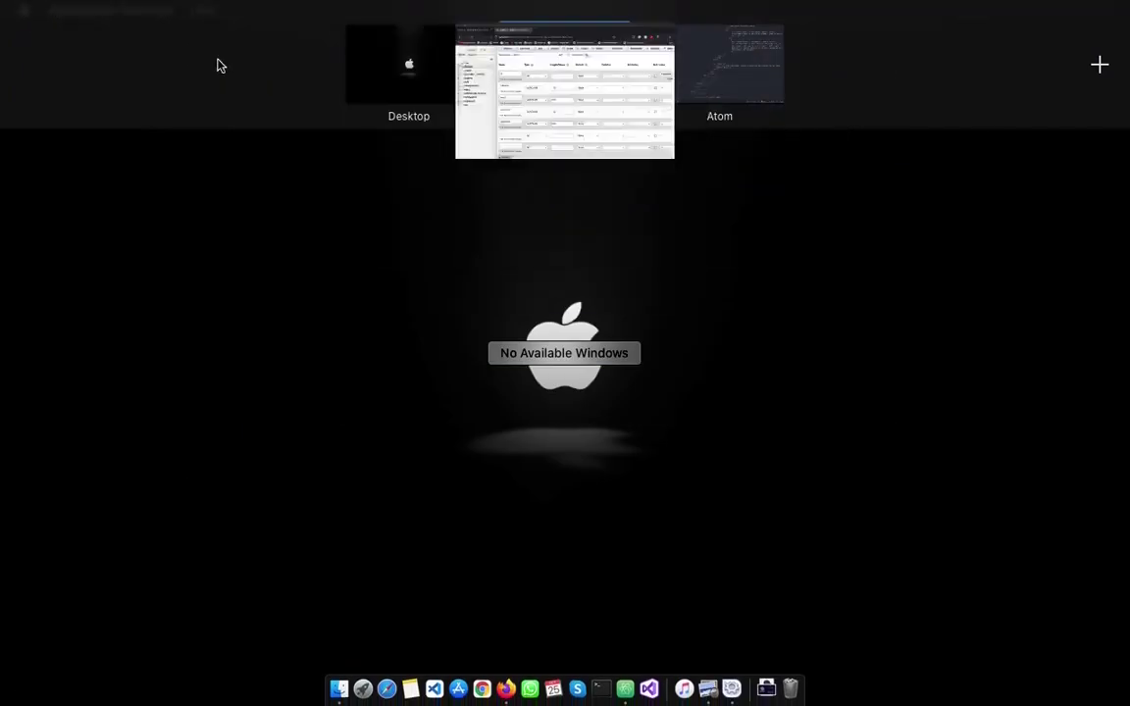
pyautogui.click(753, 83)
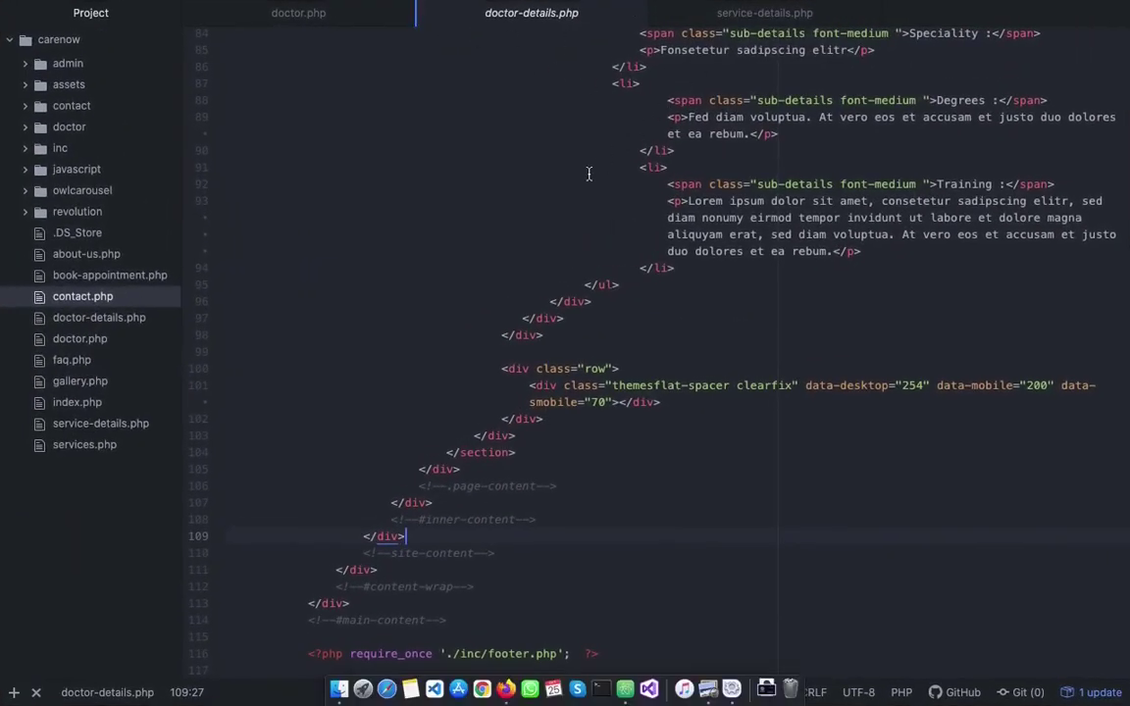
pyautogui.press('super+n')
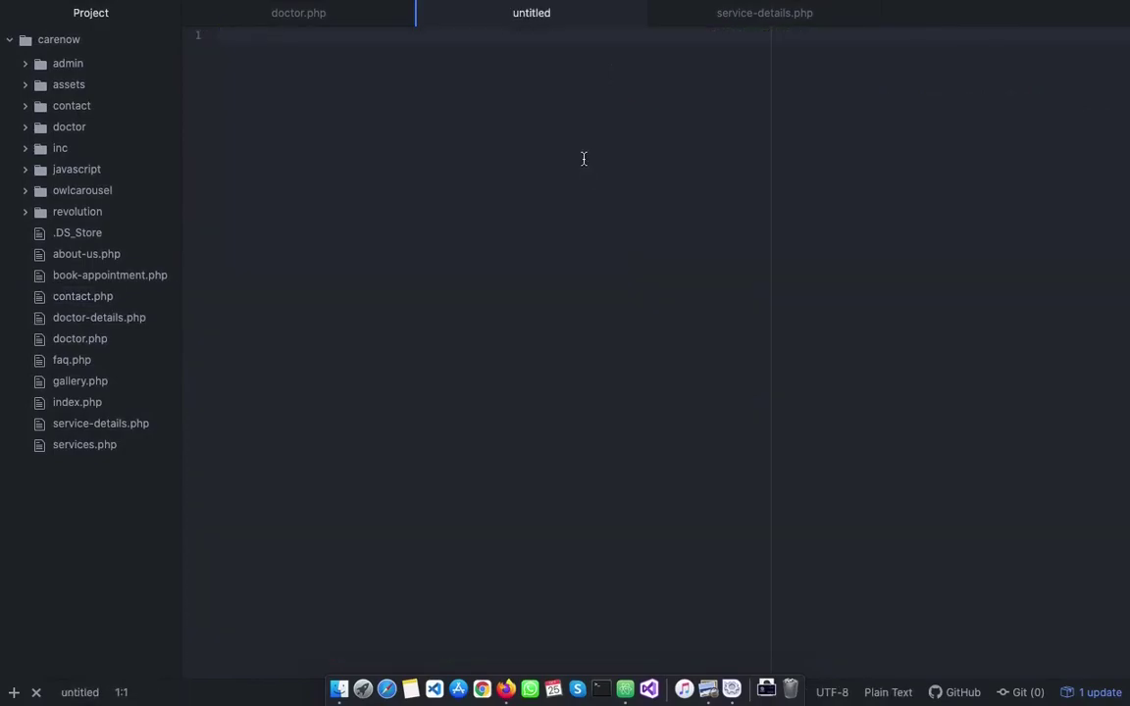
pyautogui.press('Return')
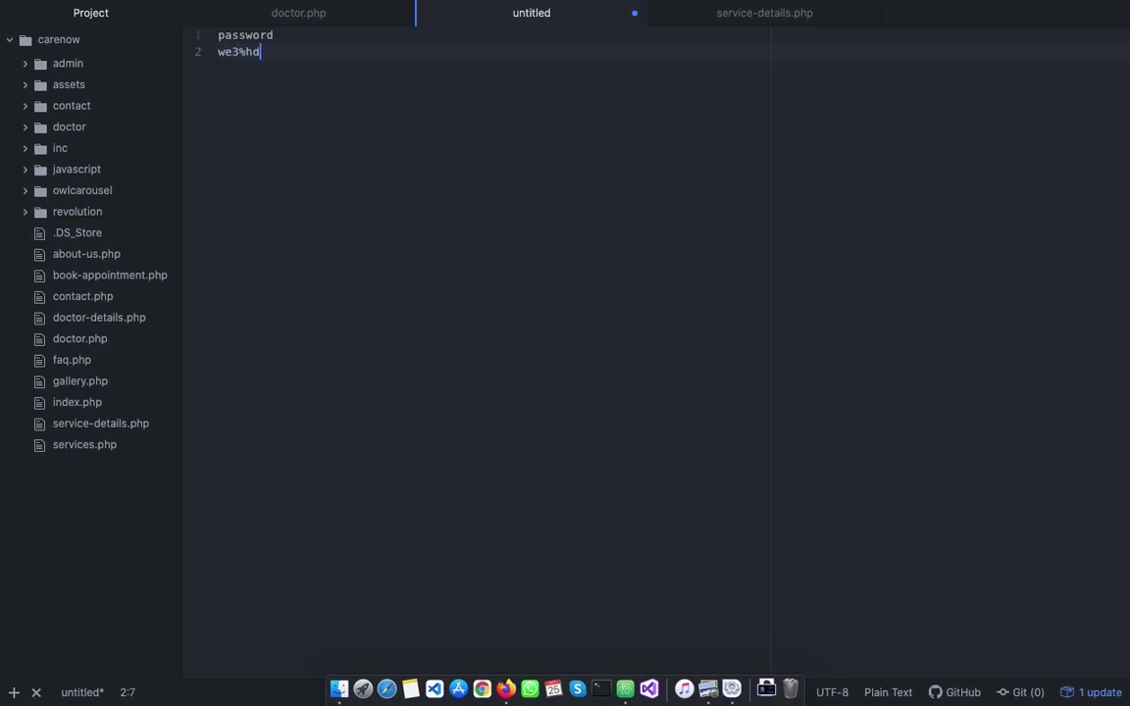
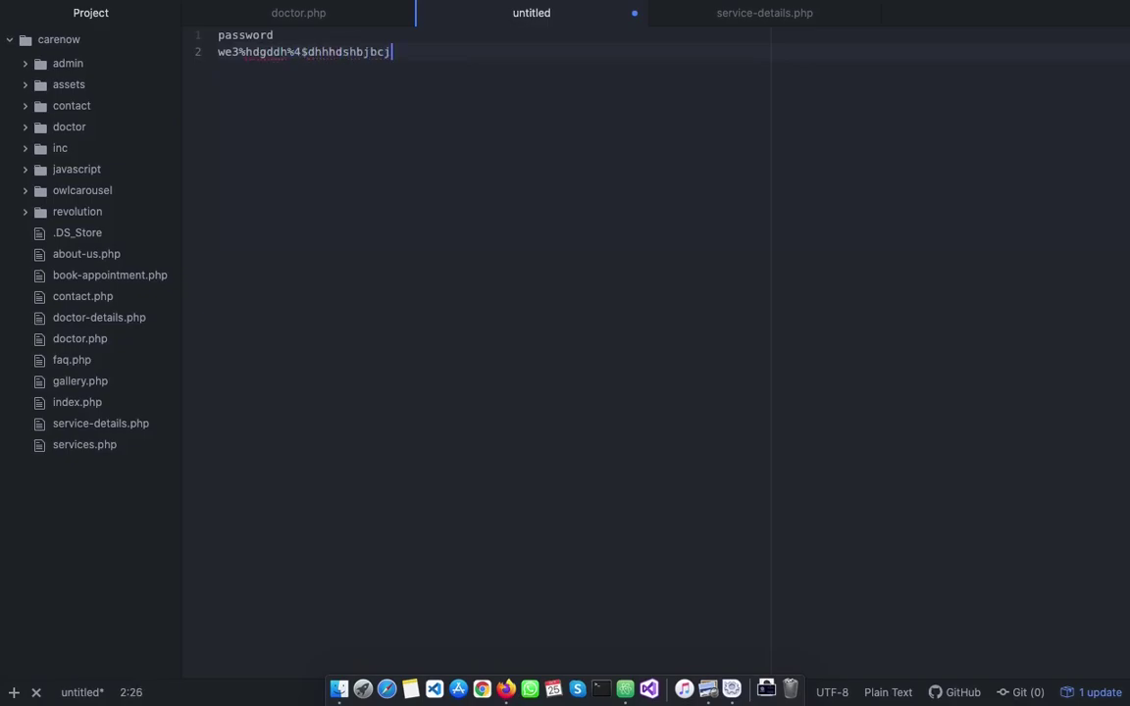
# Close the untitled note without saving and return to phpMyAdmin
pyautogui.moveTo(428, 58); pyautogui.dragTo(171, 32)
pyautogui.click(273, 61)
pyautogui.click(441, 56)
pyautogui.click(472, 84)
pyautogui.click(634, 16)
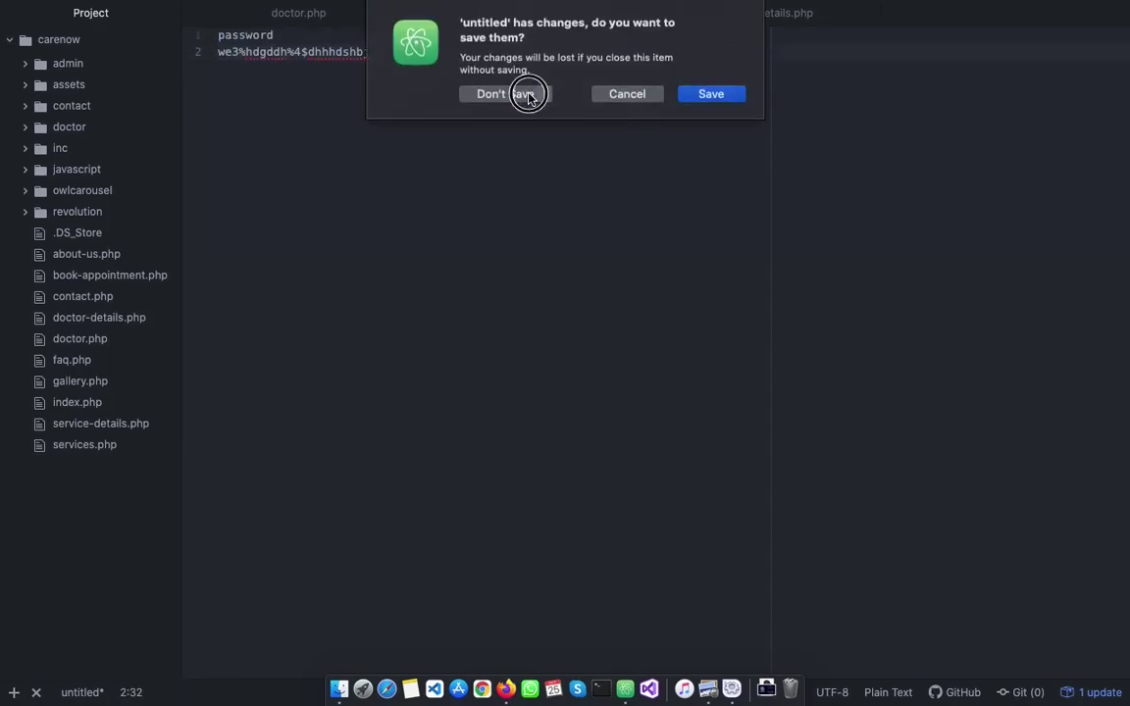
pyautogui.click(533, 95)
pyautogui.press('super+Tab')
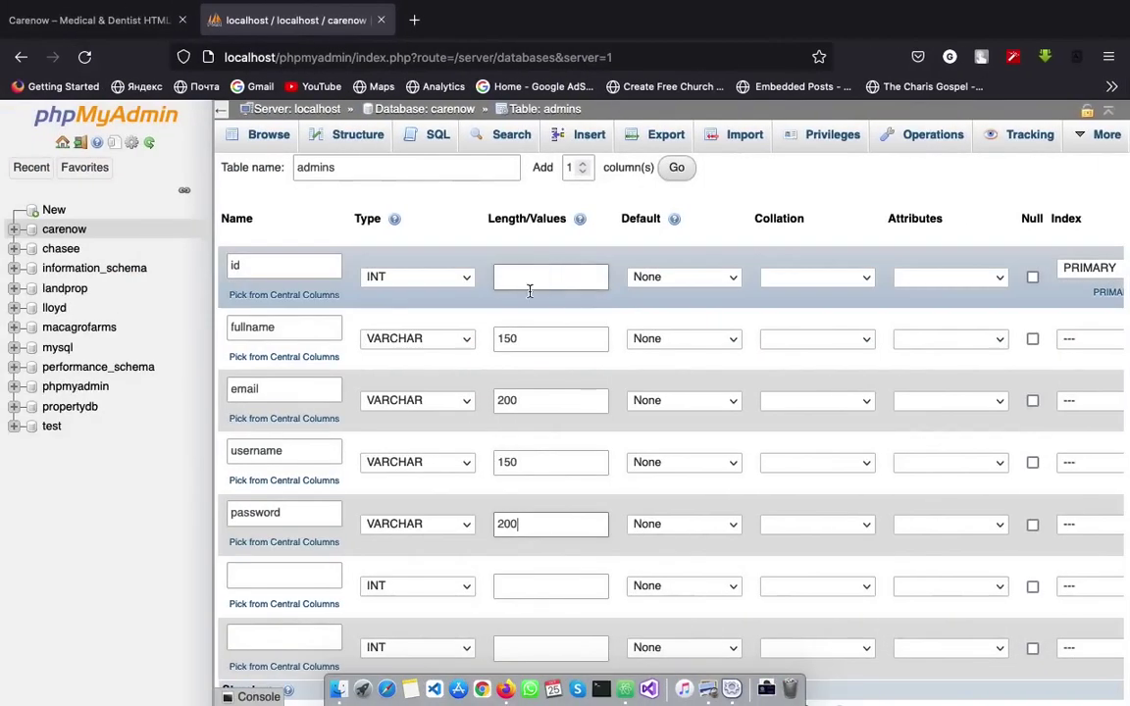
# Change the admins password column's length to 200
pyautogui.doubleClick(518, 525)
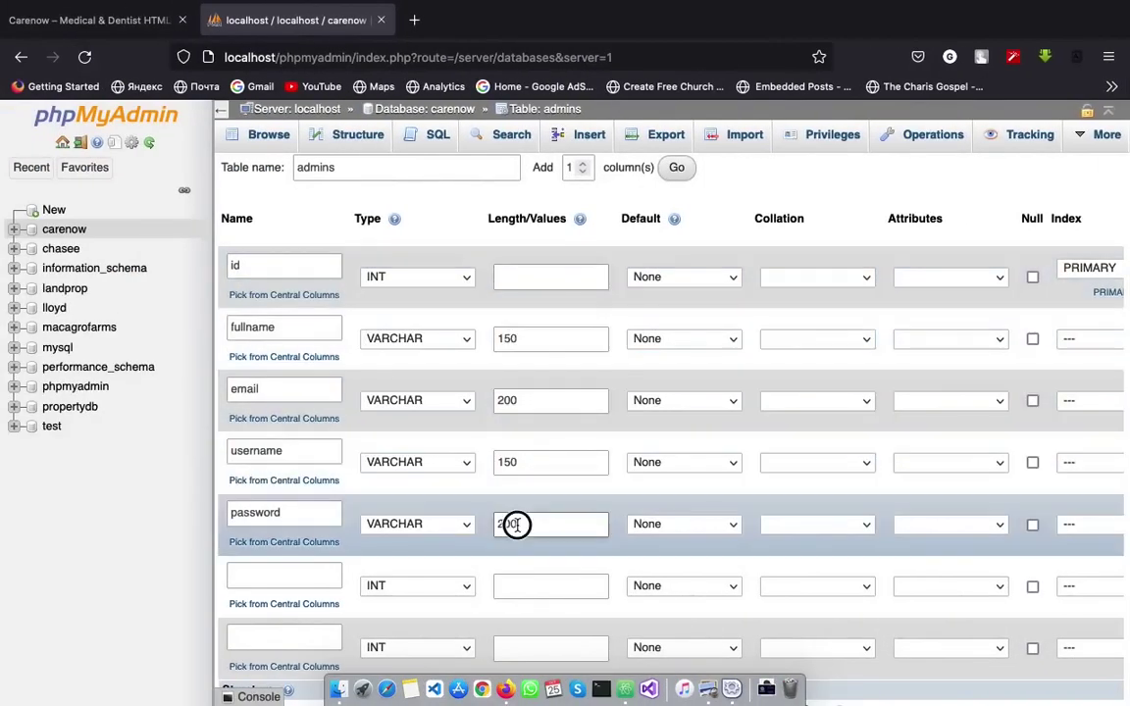
pyautogui.click(538, 526)
pyautogui.doubleClick(496, 525)
pyautogui.write('50')
pyautogui.press('BackSpace')
pyautogui.press('BackSpace')
pyautogui.write('200')
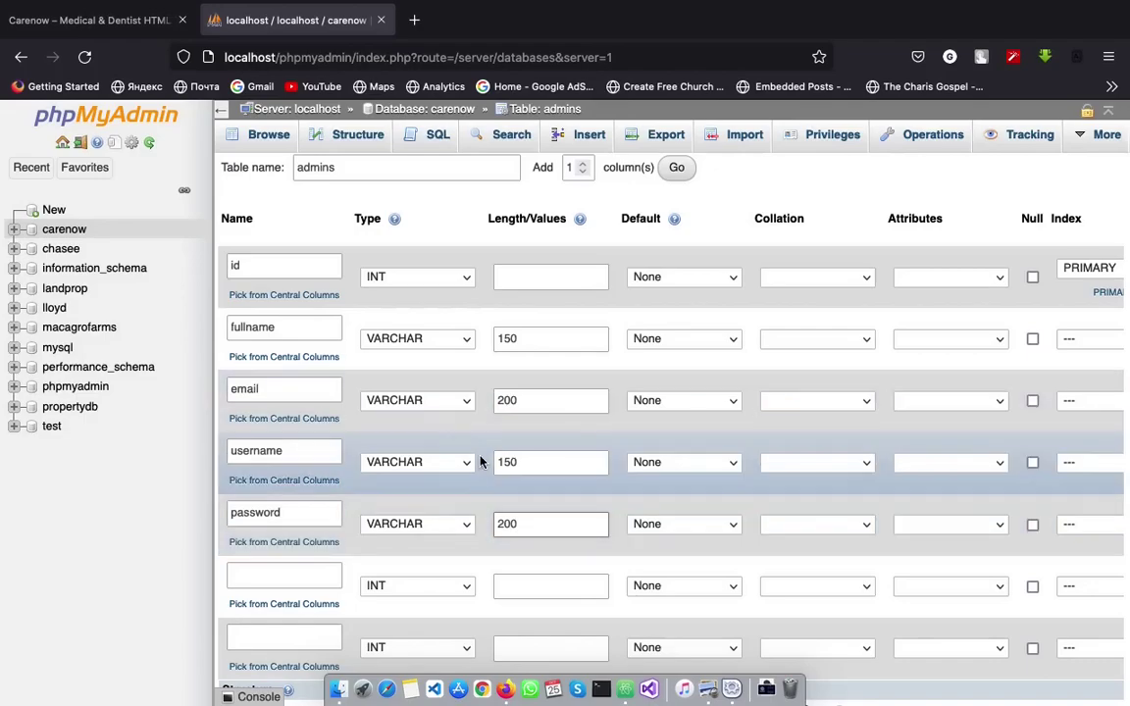
# Name the next empty row updated_at and make it a DATETIME column
pyautogui.scroll(-2, 505, 455)
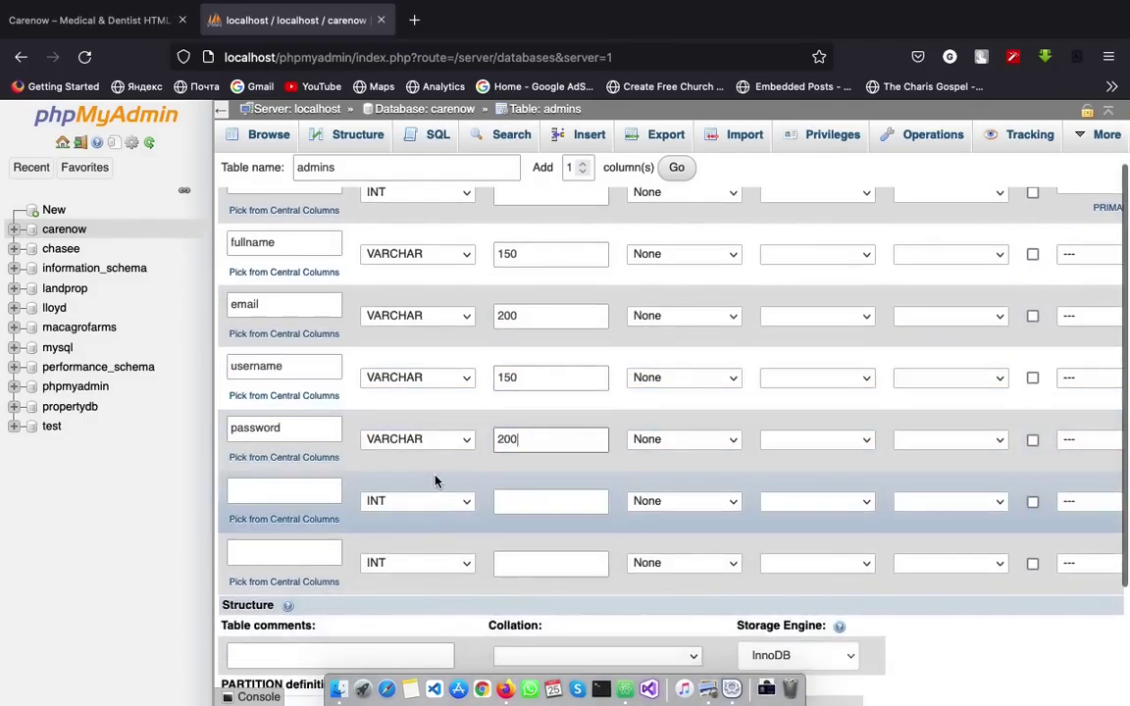
pyautogui.click(275, 491)
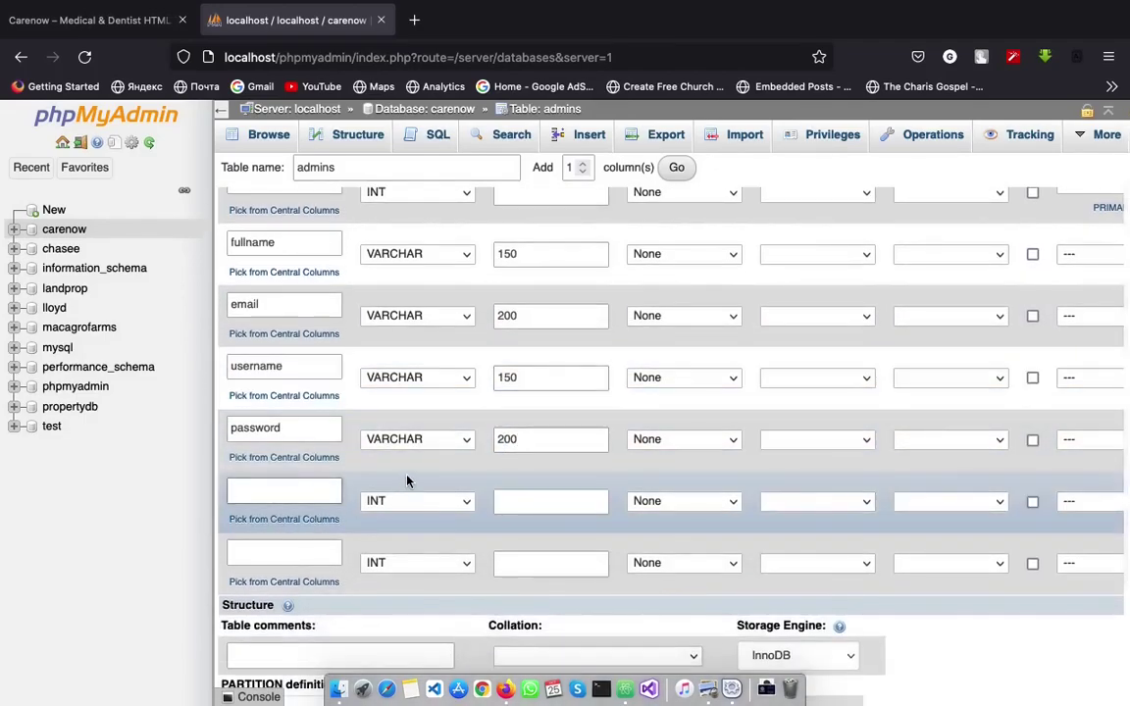
pyautogui.write('crea')
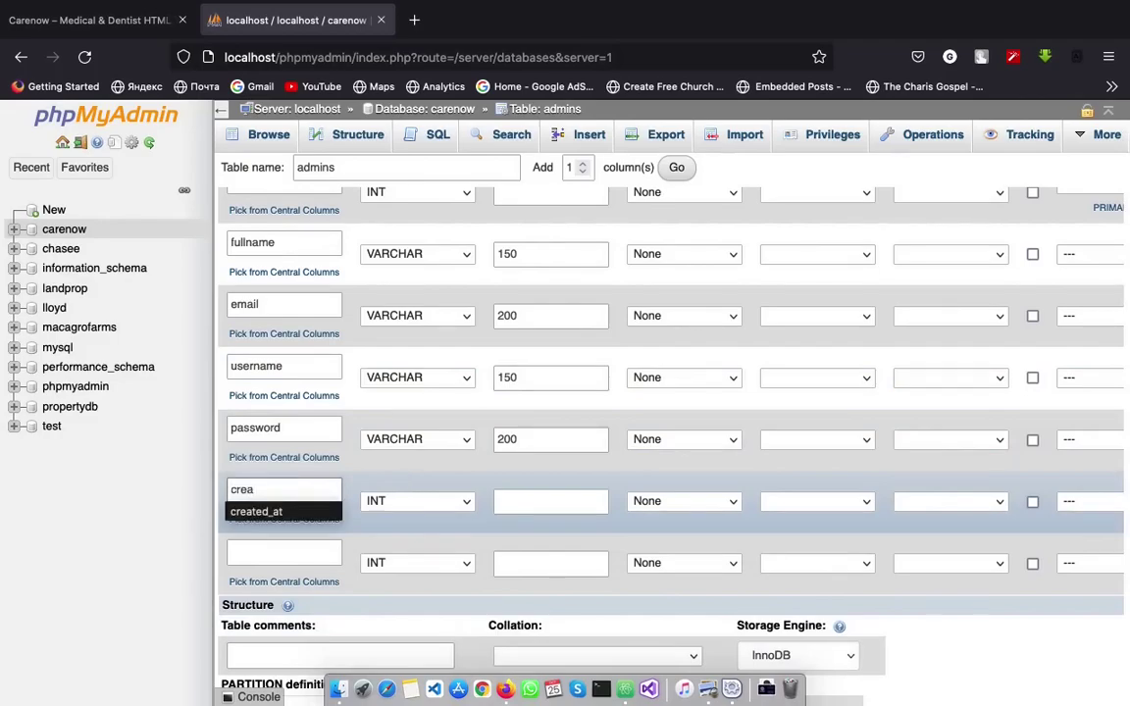
pyautogui.press('BackSpace')
pyautogui.press('BackSpace')
pyautogui.press('BackSpace')
pyautogui.write('updated_at')
pyautogui.click(403, 499)
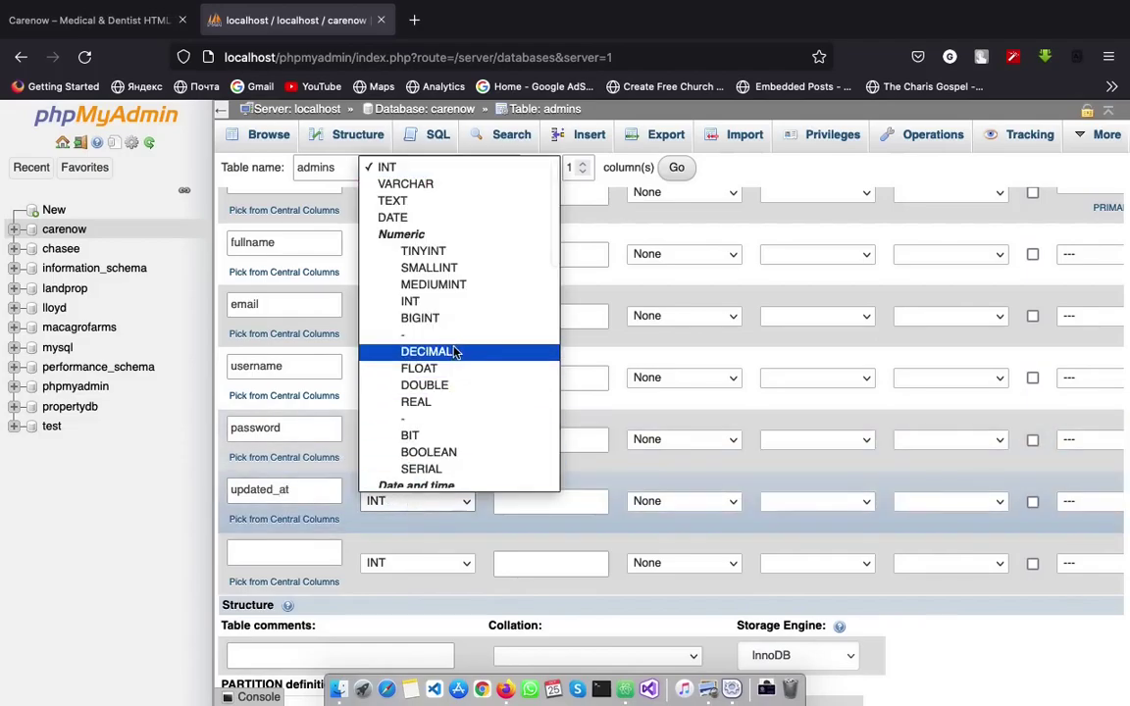
pyautogui.scroll(-4, 454, 352)
pyautogui.click(446, 317)
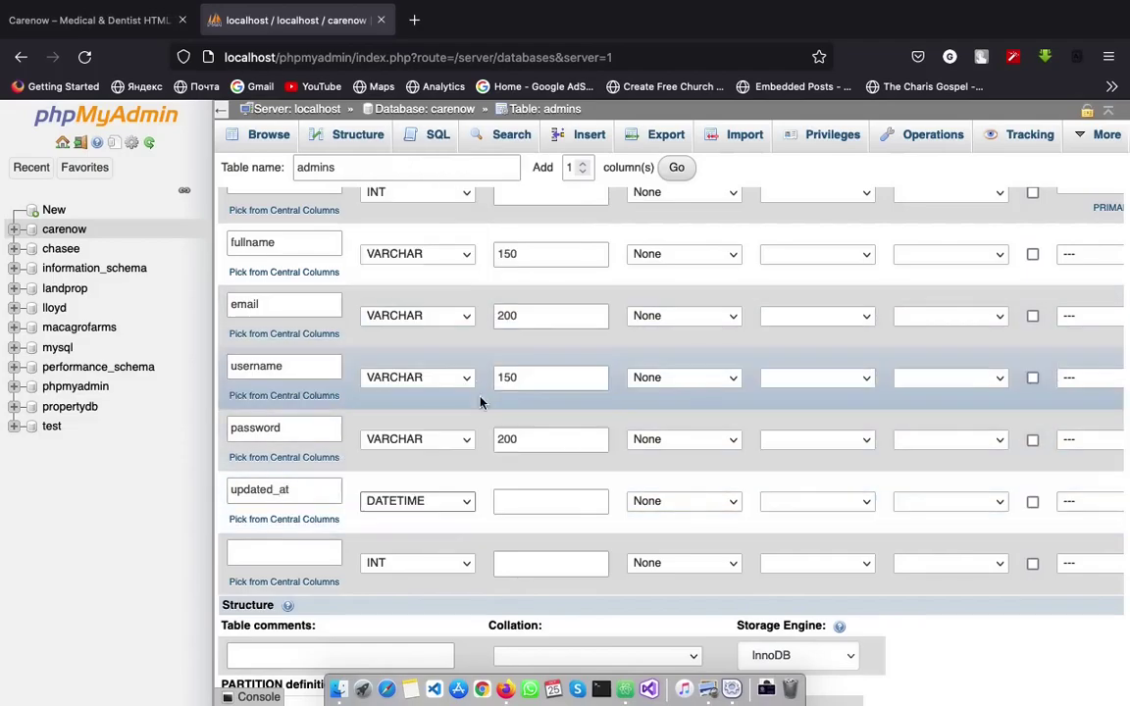
# Set updated_at's default to CURRENT_TIMESTAMP, keeping its type DATETIME
pyautogui.click(677, 503)
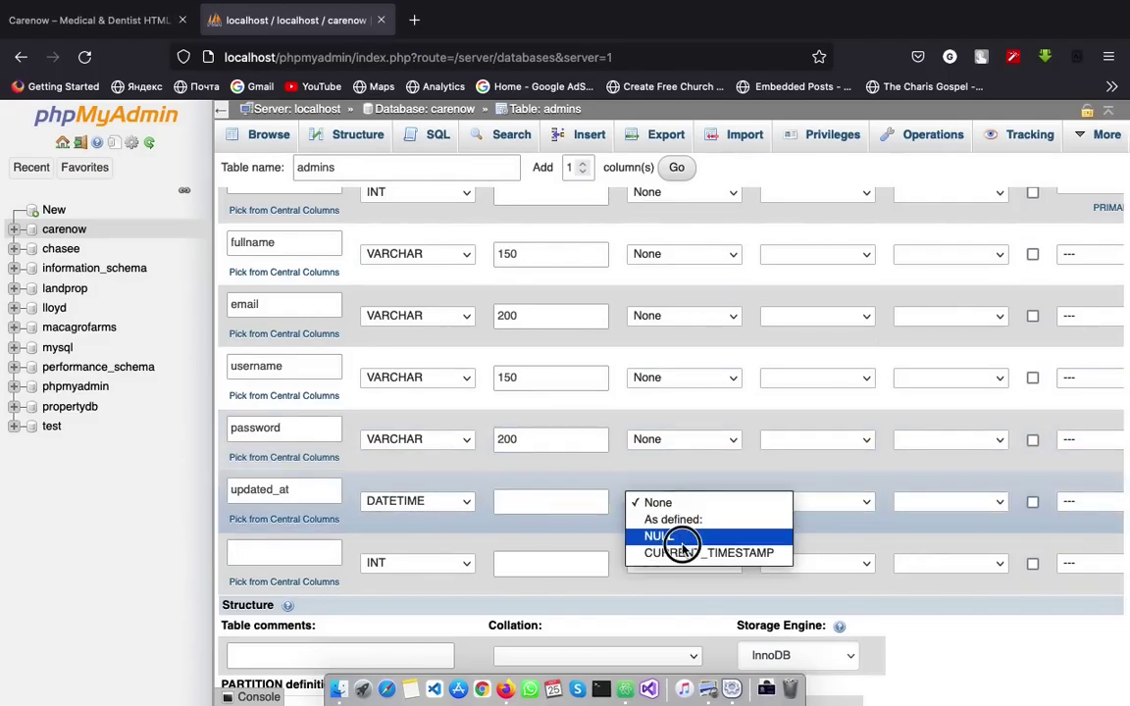
pyautogui.click(682, 538)
pyautogui.click(684, 501)
pyautogui.click(687, 520)
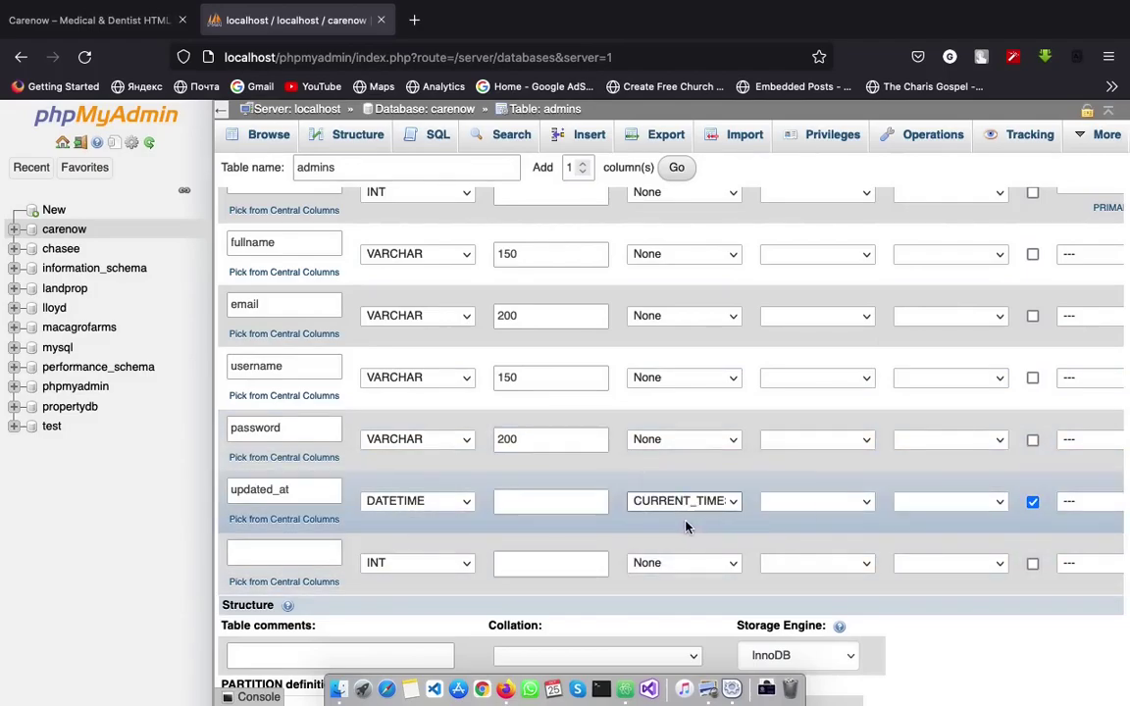
pyautogui.click(432, 506)
pyautogui.click(429, 503)
pyautogui.click(306, 489)
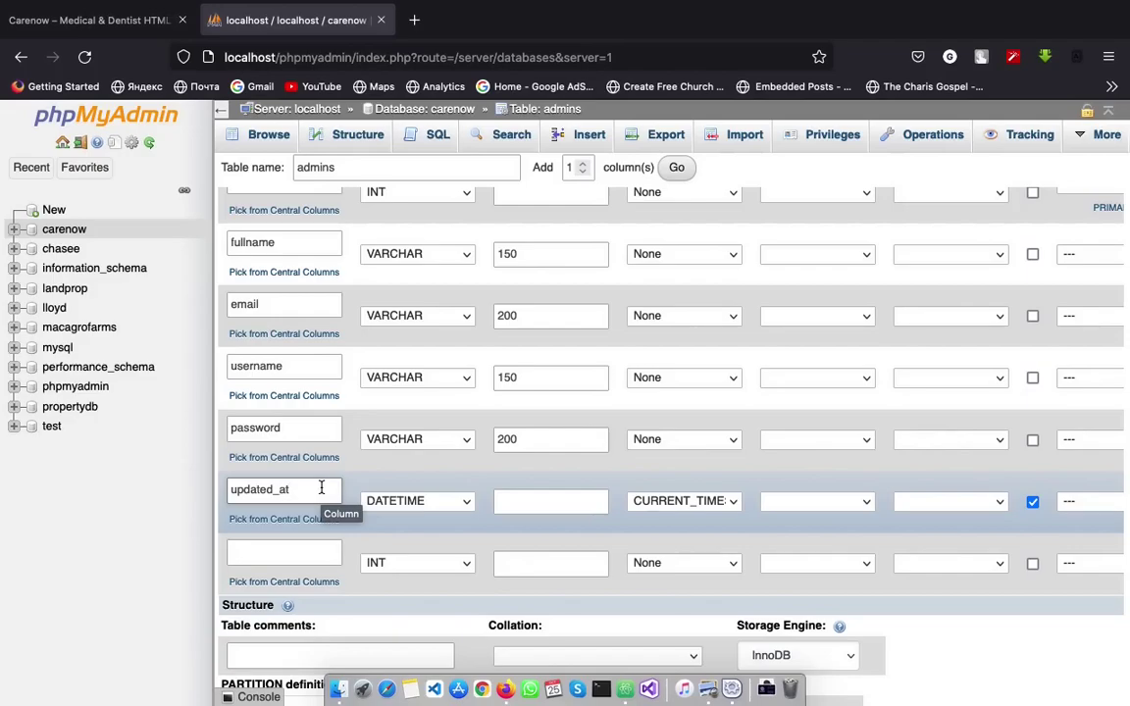
# Name the last empty row created_at with type DATETIME
pyautogui.scroll(2, 429, 310)
pyautogui.scroll(-4, 419, 292)
pyautogui.scroll(-2, 437, 374)
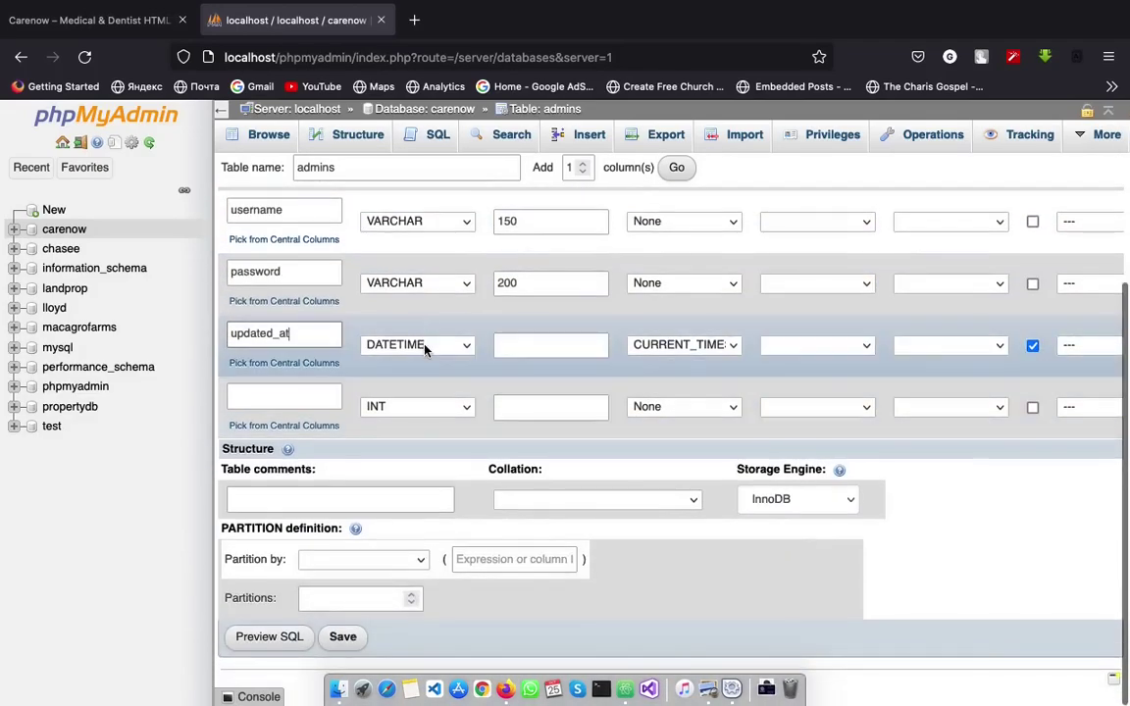
pyautogui.scroll(2, 688, 399)
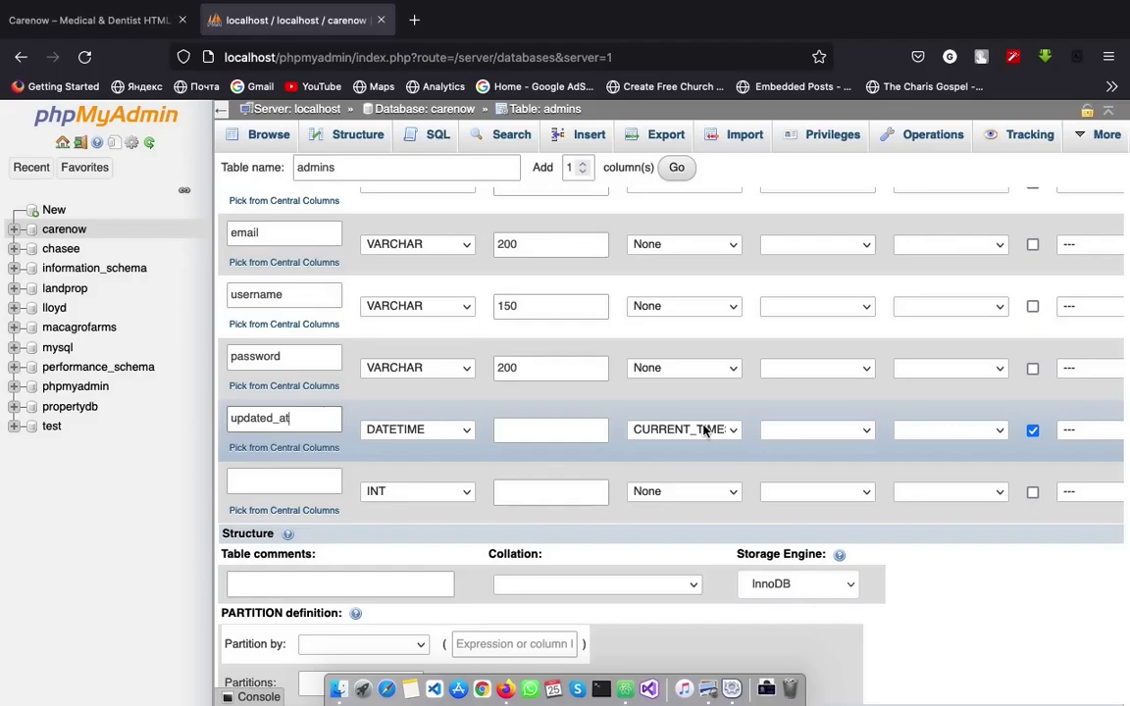
pyautogui.click(324, 483)
pyautogui.write('created_at')
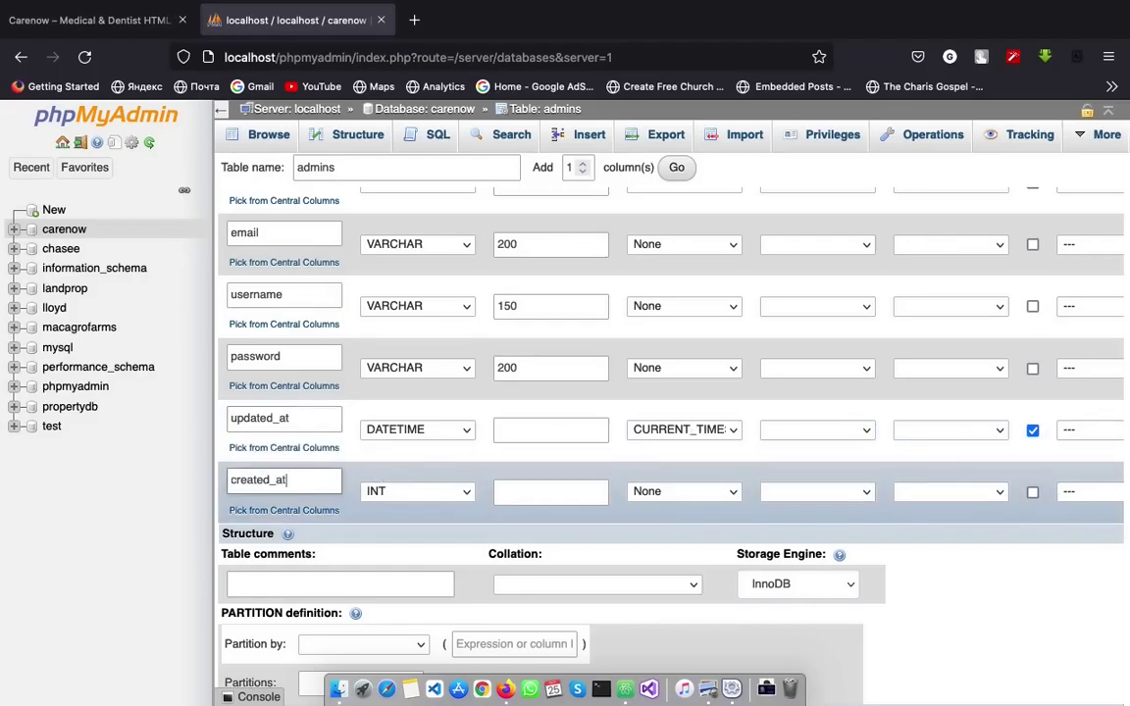
pyautogui.click(442, 490)
pyautogui.scroll(-2, 471, 411)
pyautogui.click(471, 409)
# Set created_at's default value to CURRENT_TIMESTAMP
pyautogui.click(650, 493)
pyautogui.click(651, 494)
pyautogui.click(667, 493)
pyautogui.click(668, 496)
pyautogui.click(668, 491)
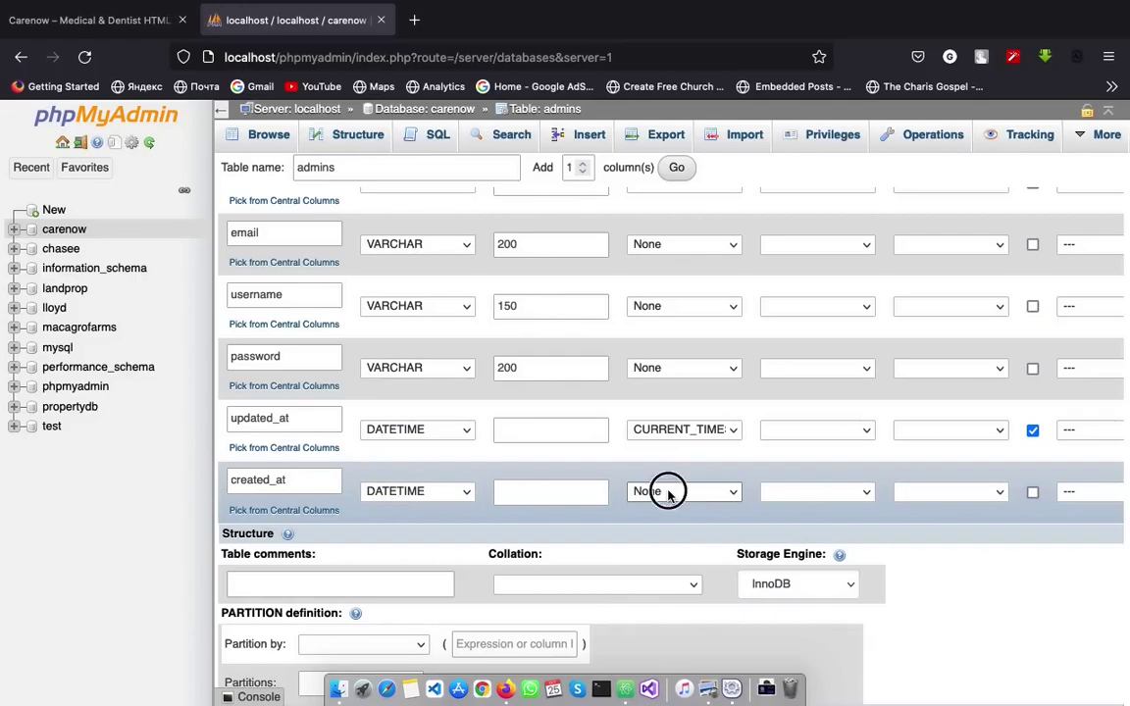
pyautogui.click(674, 542)
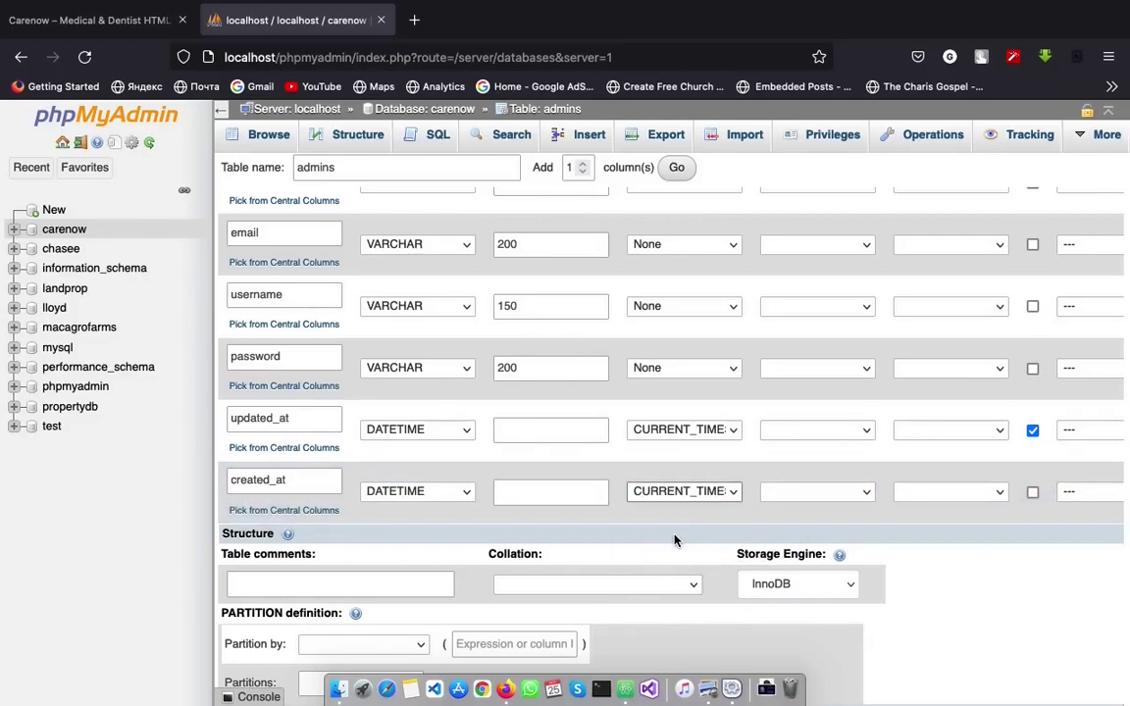
pyautogui.moveTo(291, 481); pyautogui.dragTo(204, 481)
pyautogui.click(306, 485)
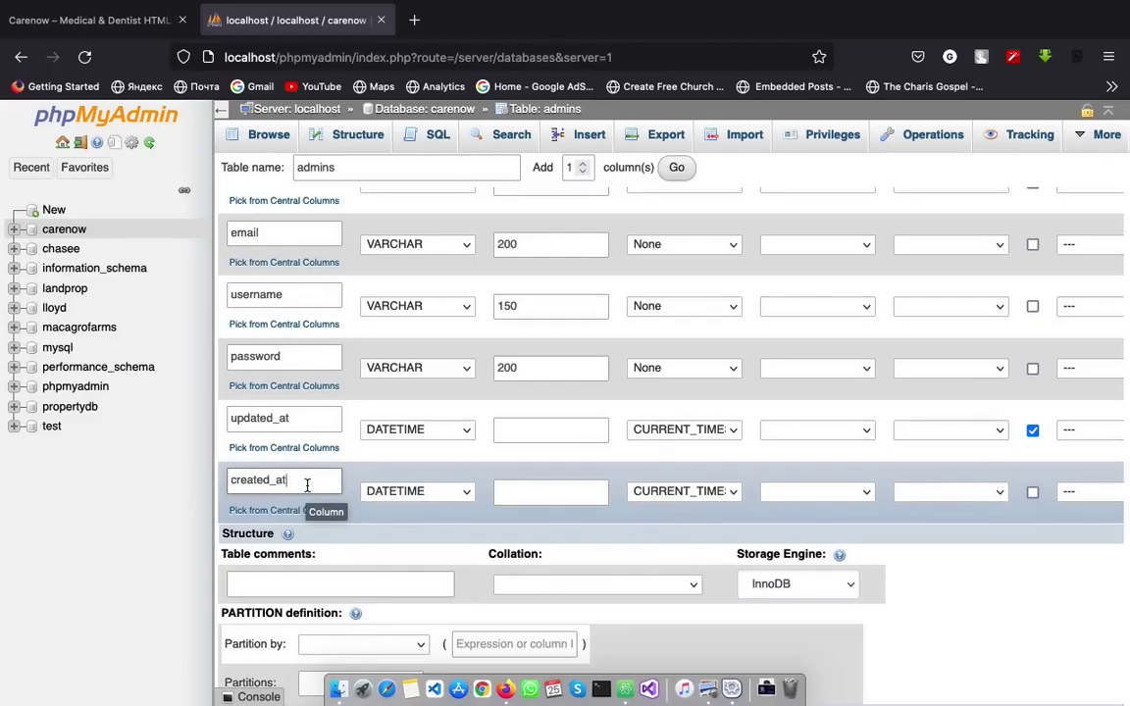
pyautogui.moveTo(292, 480); pyautogui.dragTo(231, 479)
pyautogui.click(291, 480)
pyautogui.scroll(-3, 948, 597)
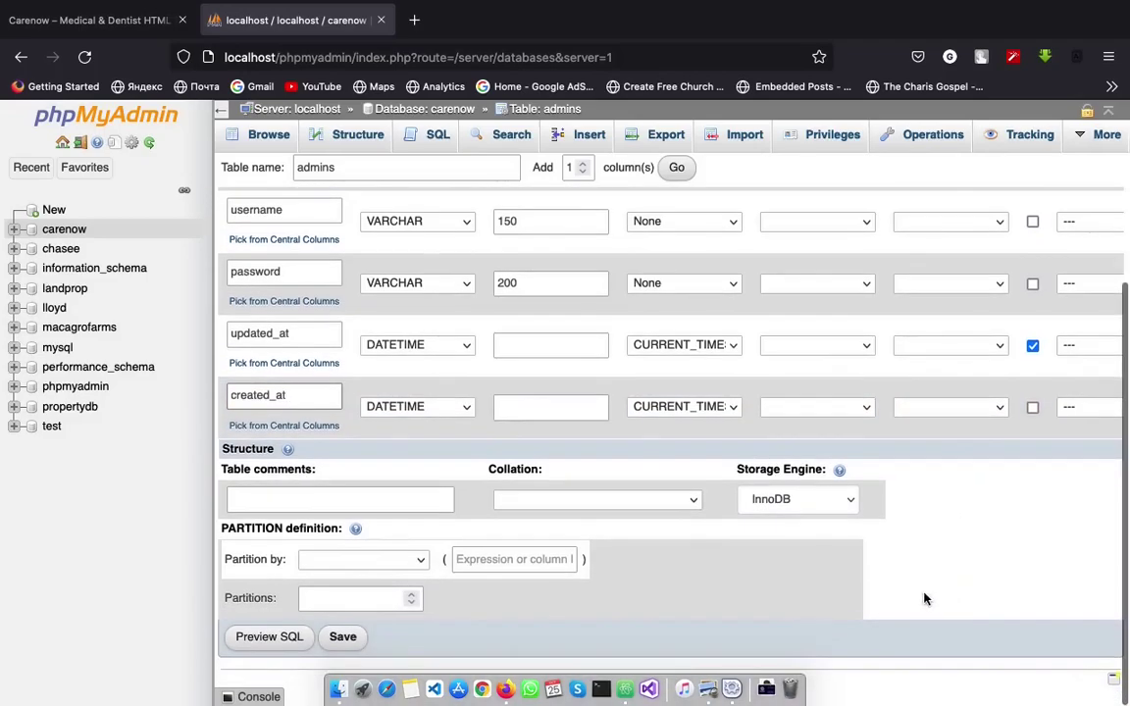
# Save the admins table structure and browse its contents in carenow
pyautogui.click(343, 638)
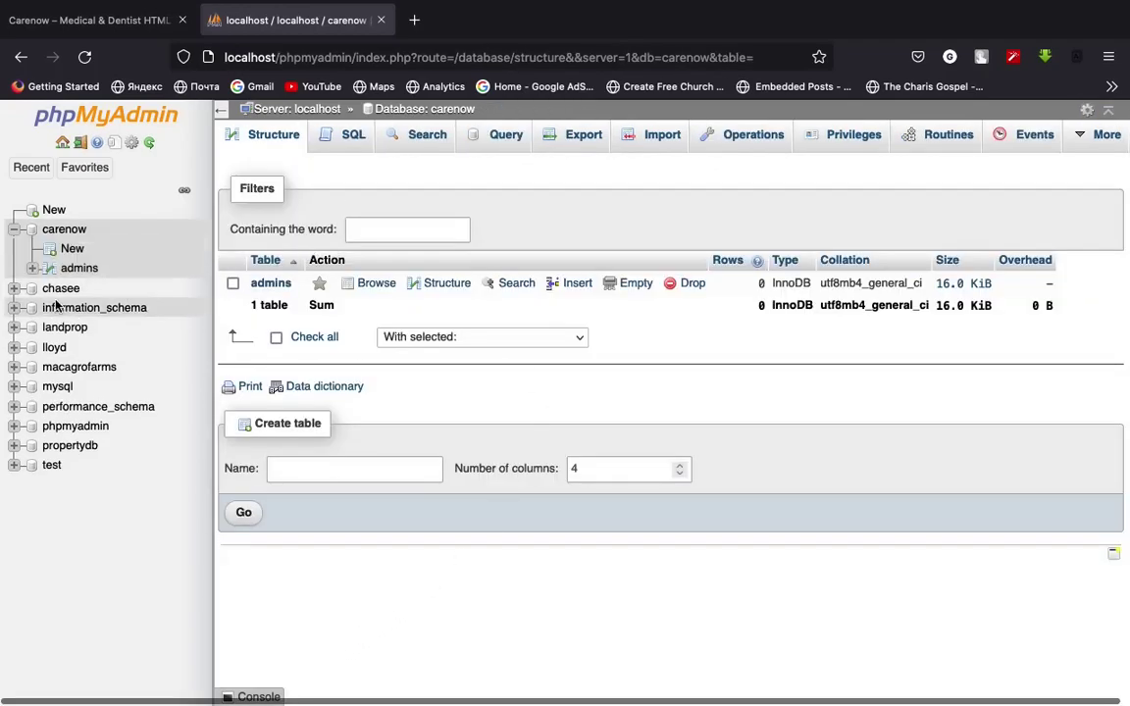
pyautogui.click(62, 228)
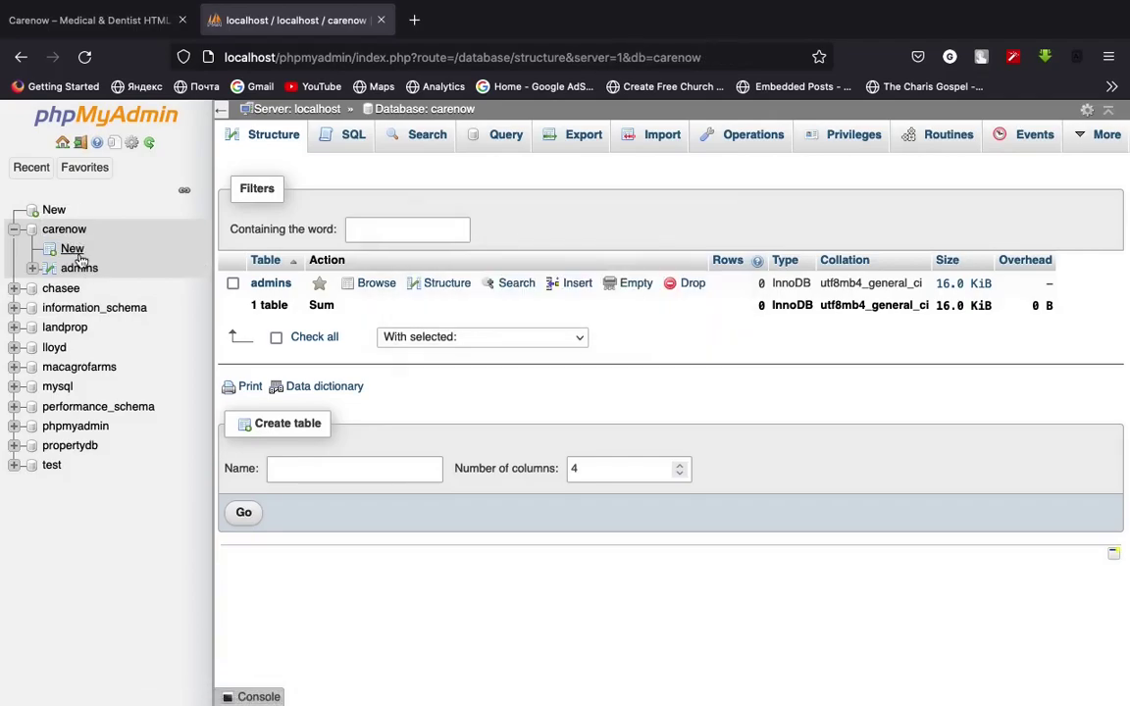
pyautogui.click(260, 282)
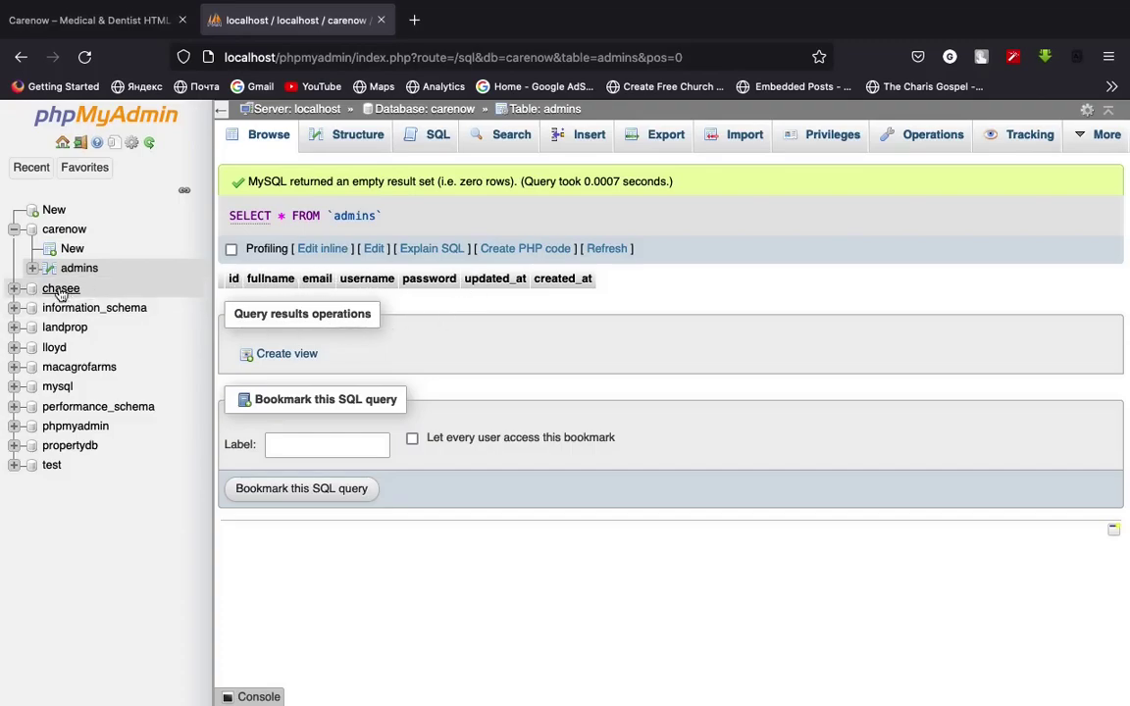
# Start a new carenow table named doctors and add extra column rows
pyautogui.click(73, 249)
pyautogui.click(378, 169)
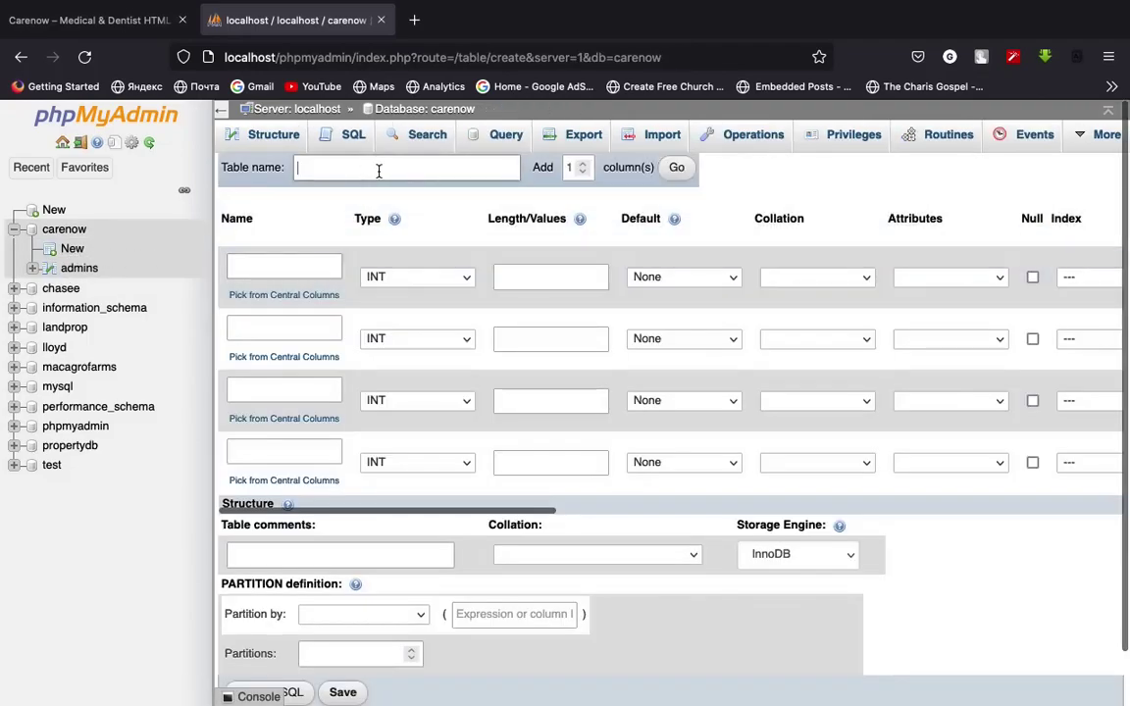
pyautogui.click(70, 252)
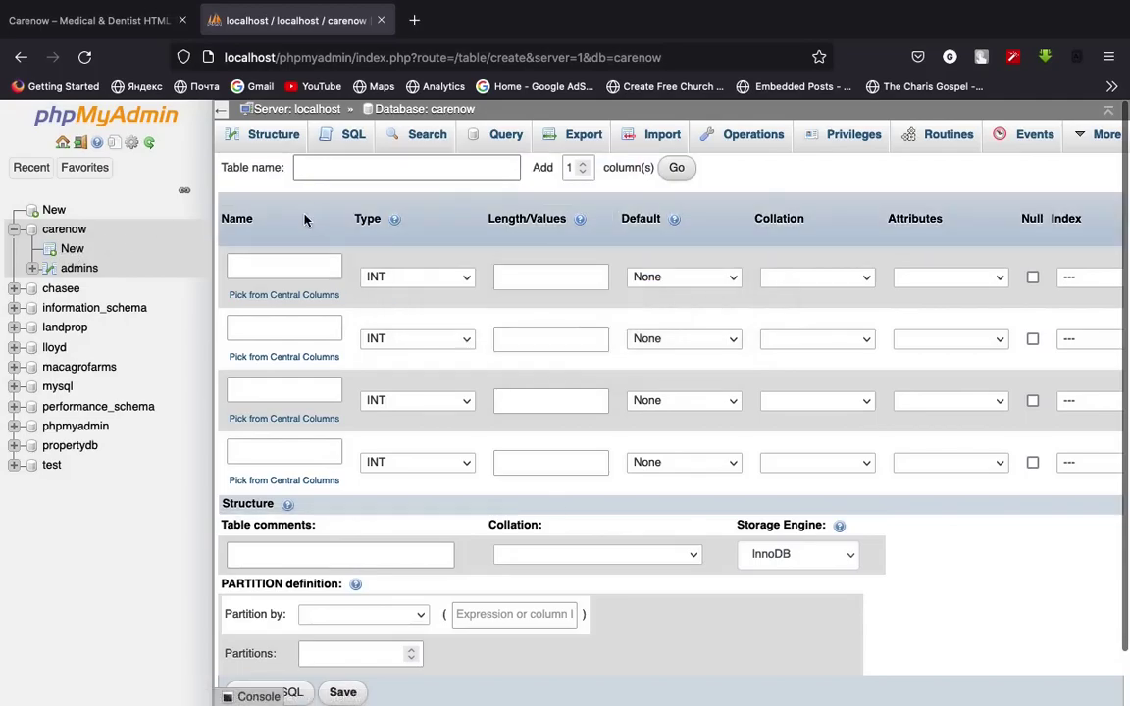
pyautogui.write('doctors')
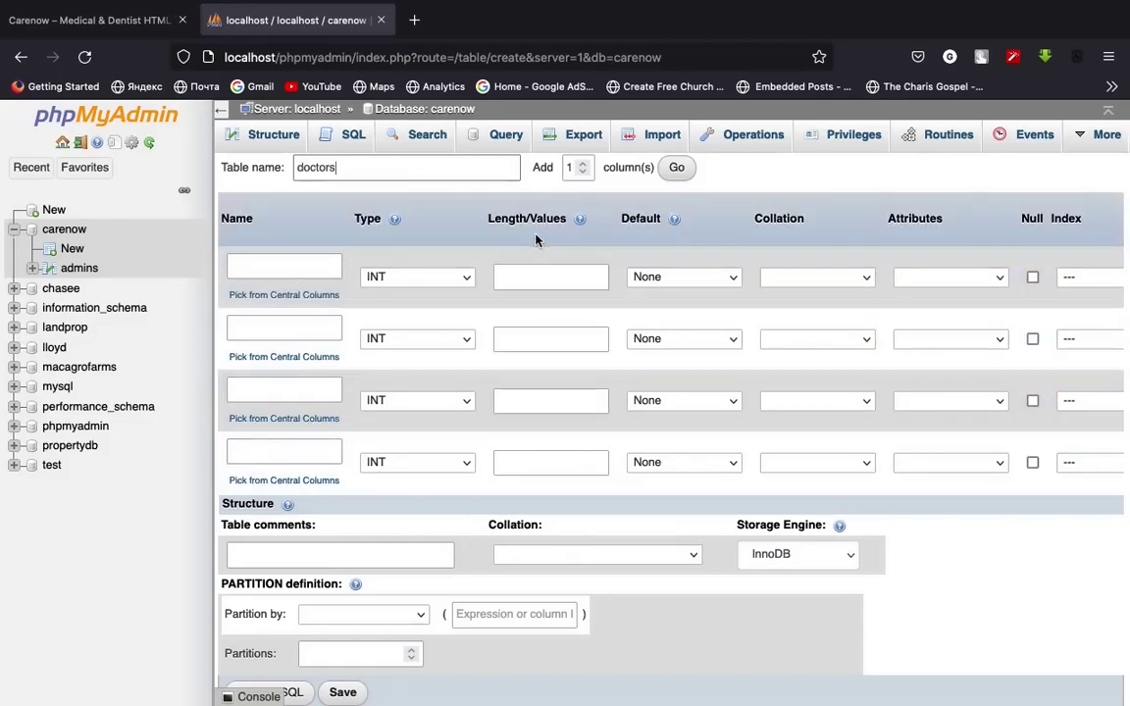
pyautogui.click(582, 163)
pyautogui.click(581, 163)
pyautogui.click(676, 167)
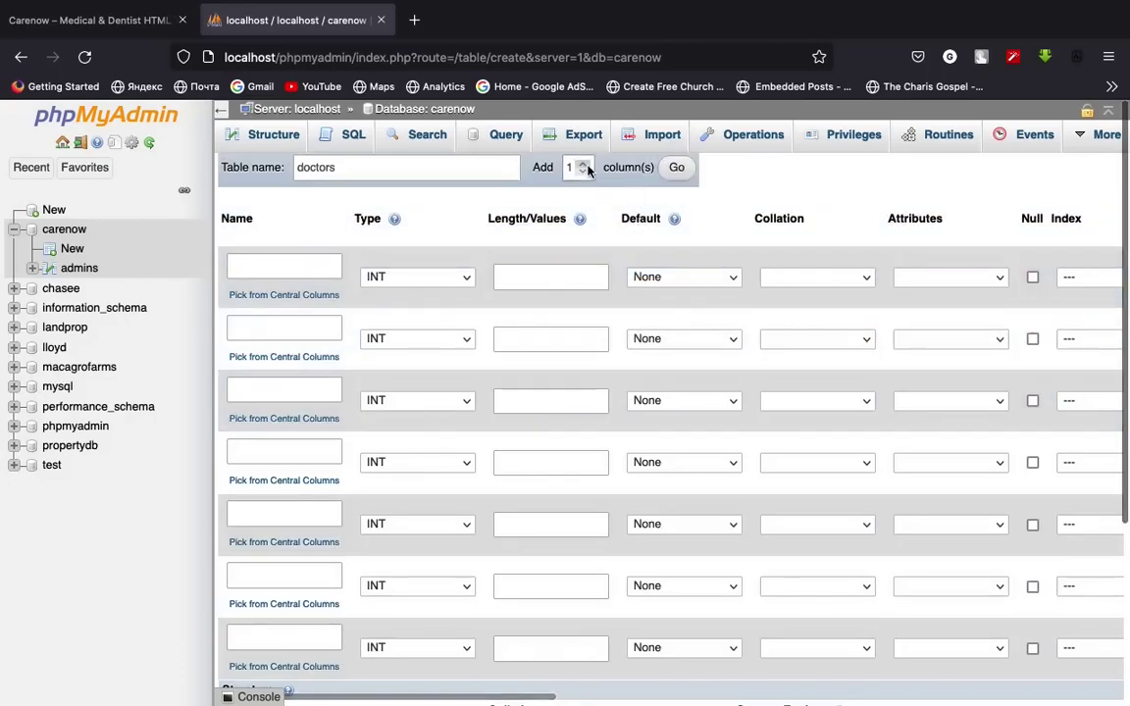
pyautogui.click(583, 172)
pyautogui.click(583, 172)
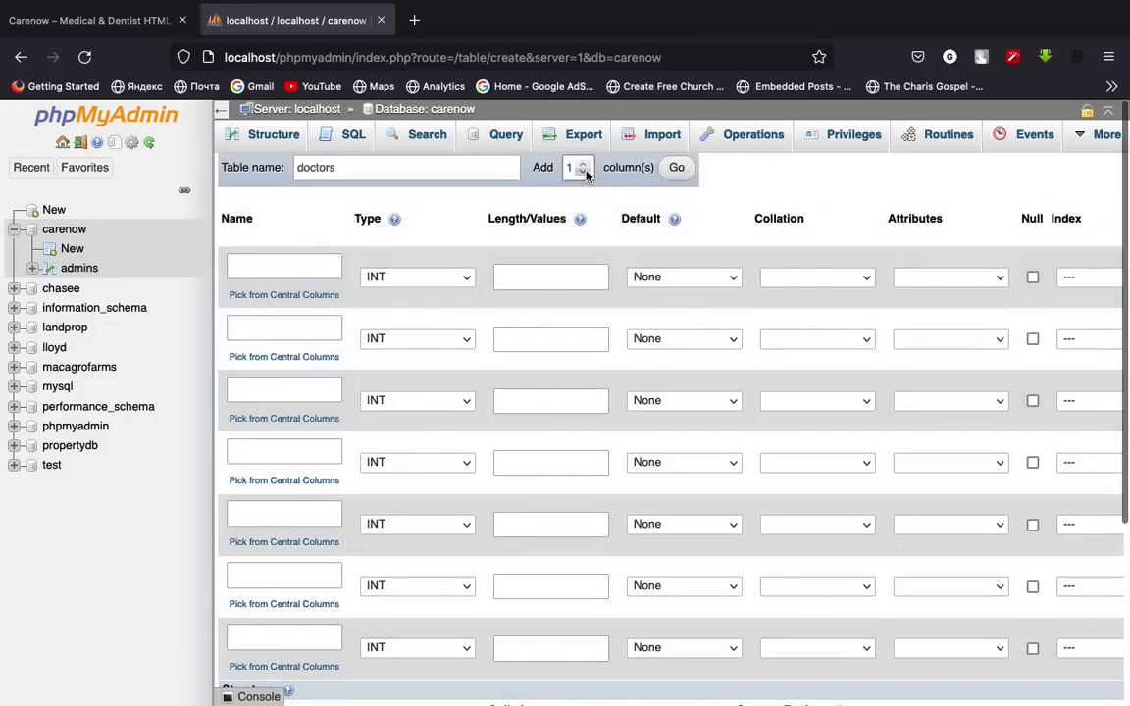
# Name the doctors table's first column id
pyautogui.scroll(-1, 326, 447)
pyautogui.click(283, 241)
pyautogui.write('id')
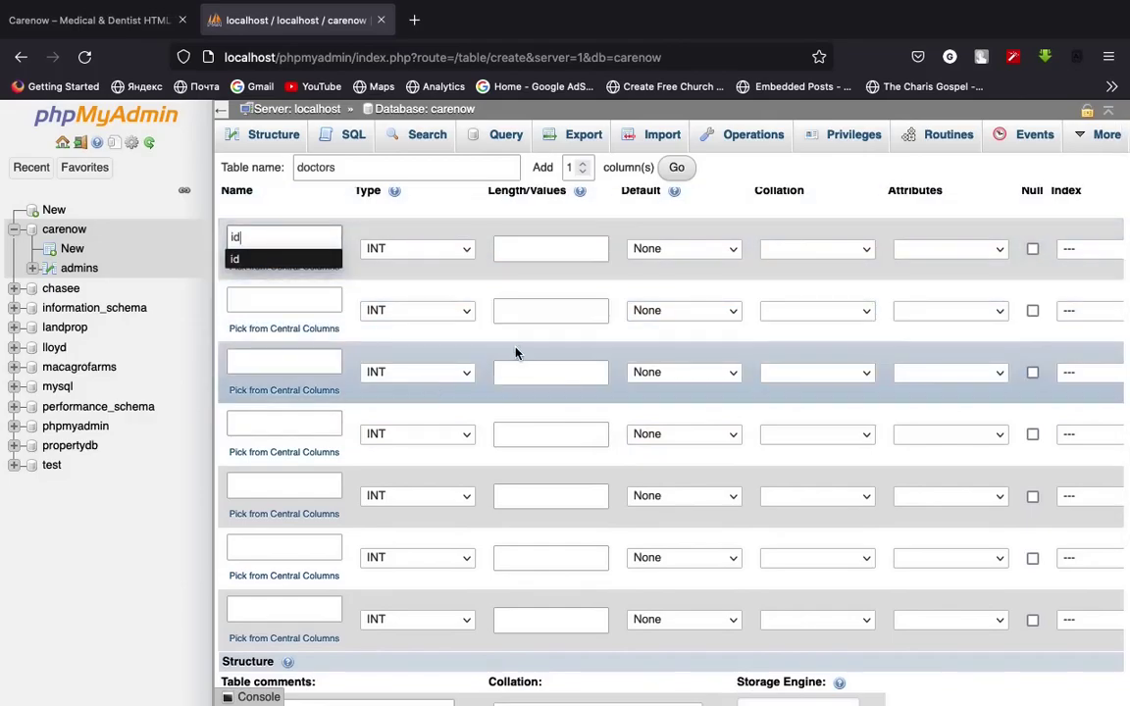
pyautogui.hscroll(3, 518, 351)
pyautogui.hscroll(2, 522, 354)
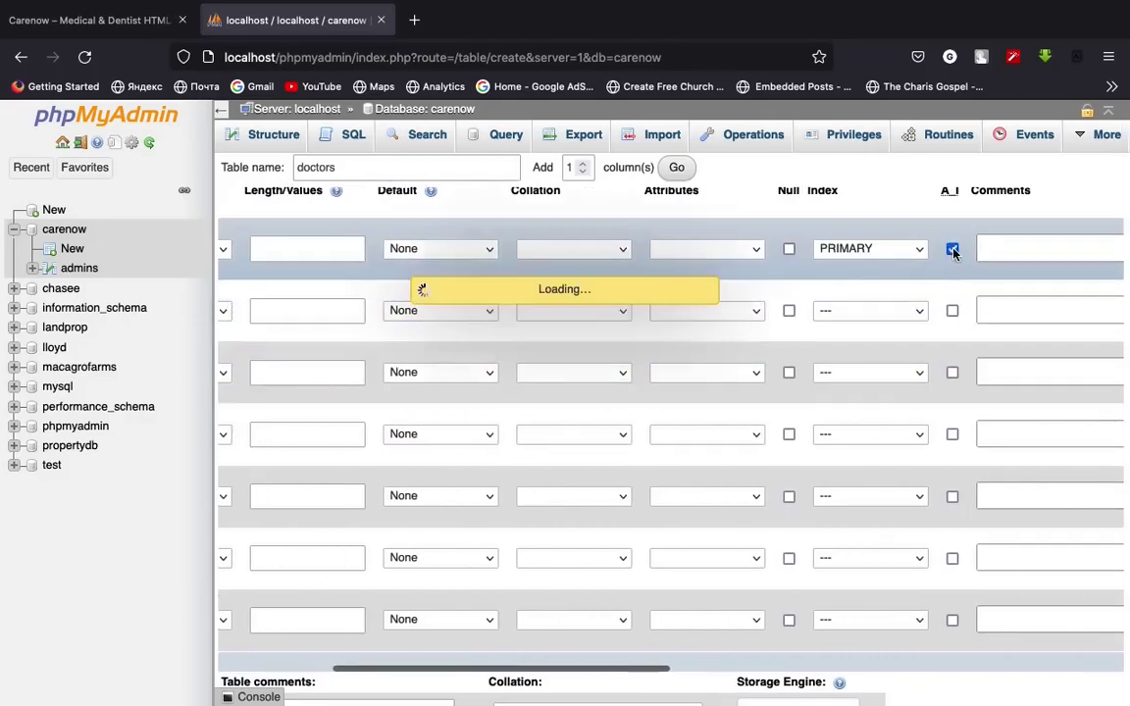
# Make id an auto-increment primary key
pyautogui.click(952, 248)
pyautogui.scroll(1, 471, 451)
pyautogui.hscroll(-5, 494, 446)
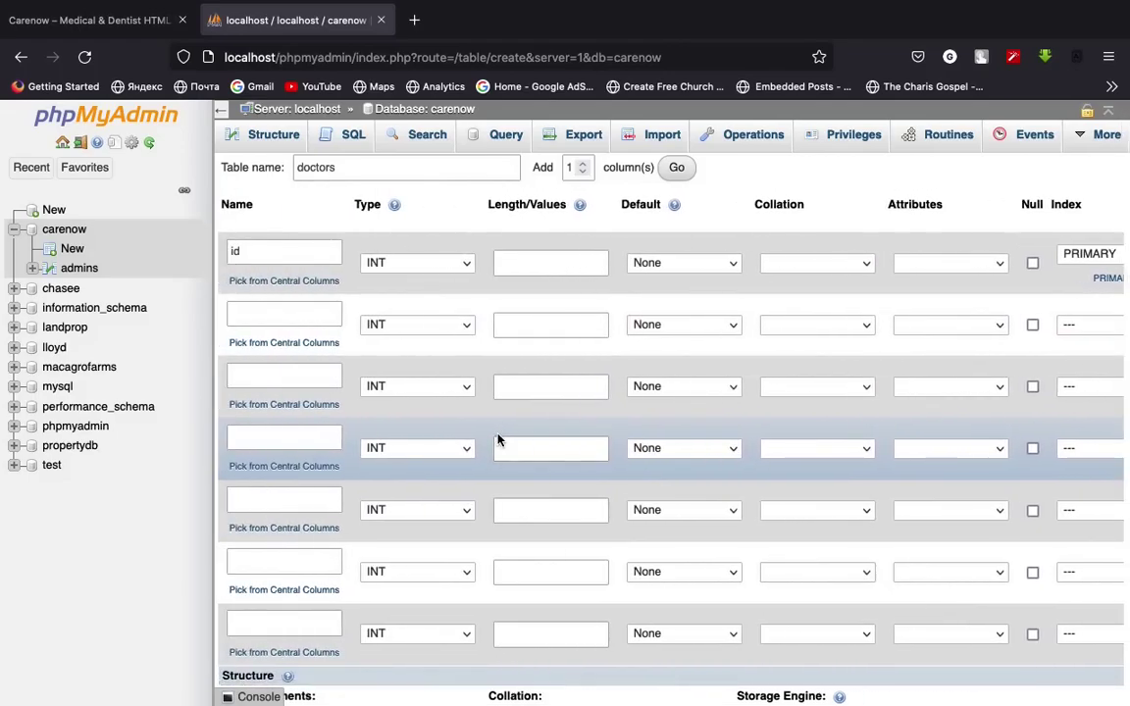
# Define the second column as fullname, VARCHAR with length 150
pyautogui.click(297, 316)
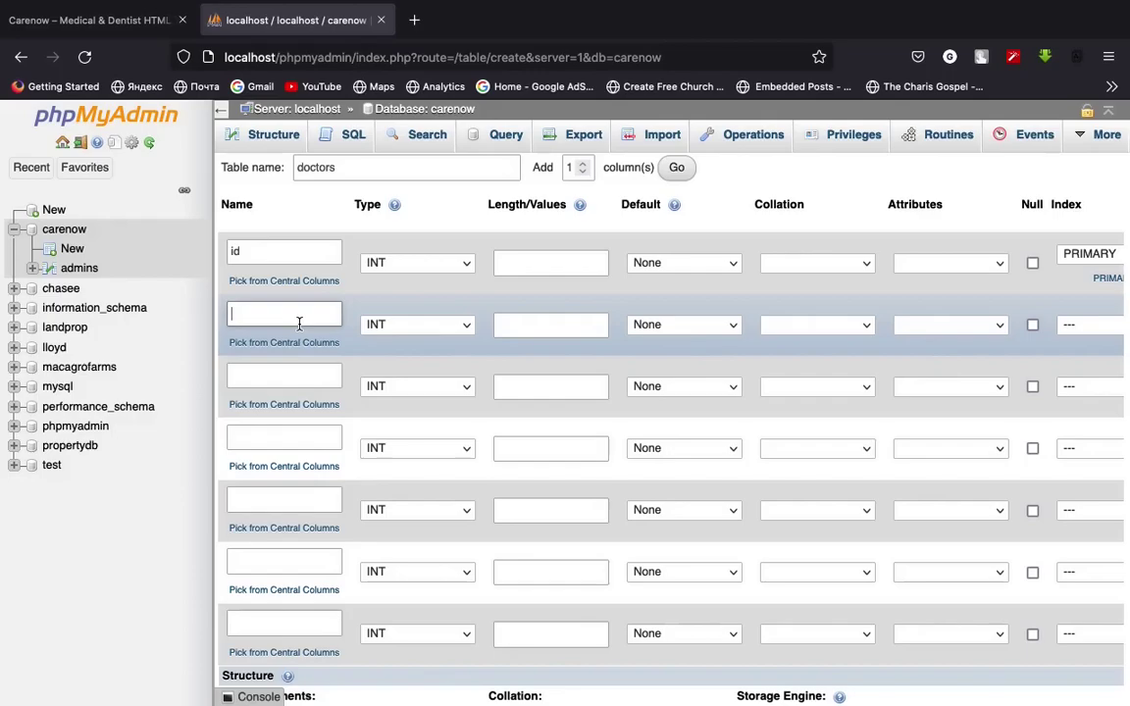
pyautogui.write('nam')
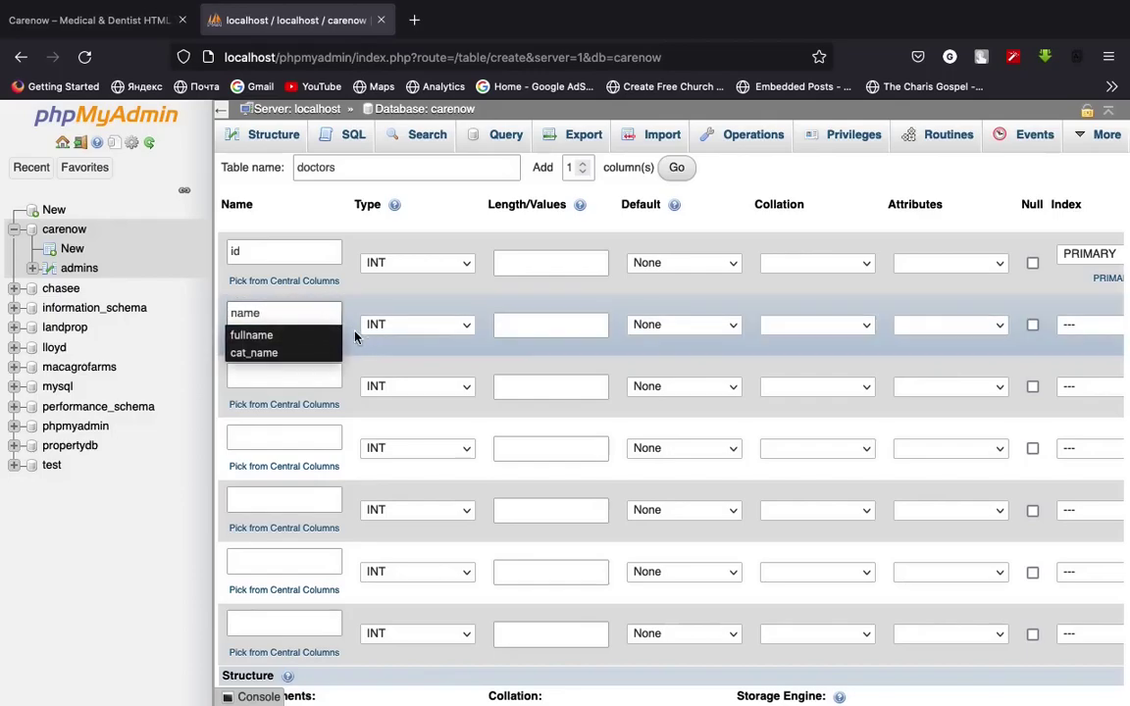
pyautogui.write('e')
pyautogui.click(267, 336)
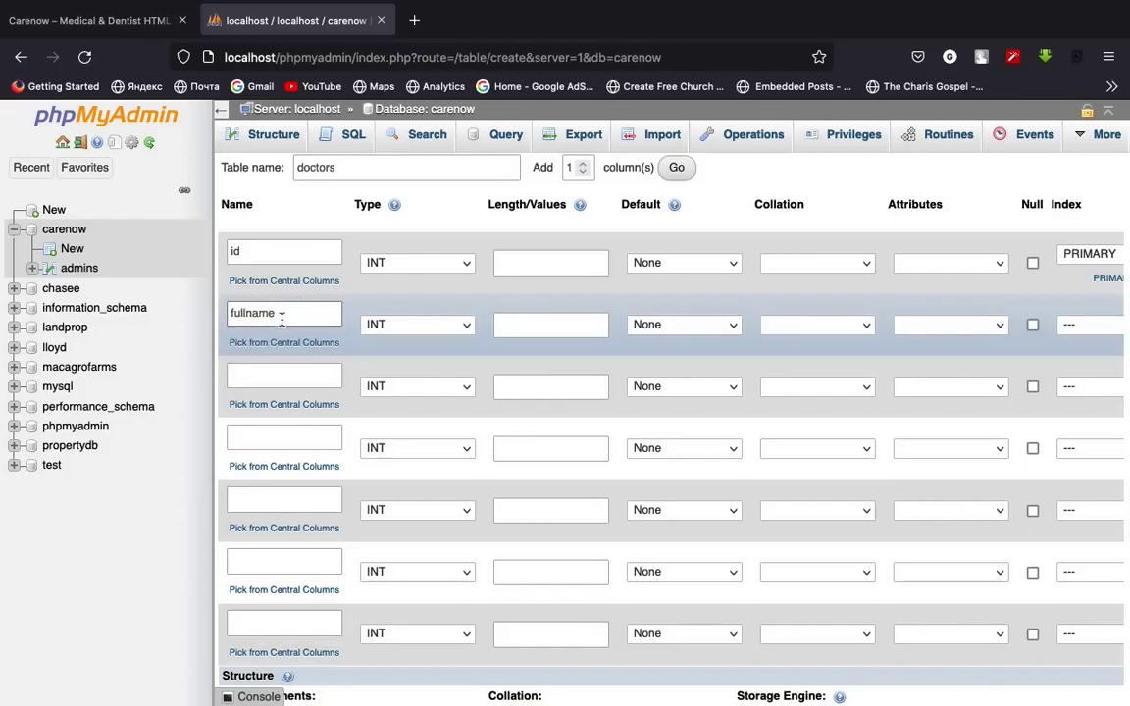
pyautogui.click(427, 326)
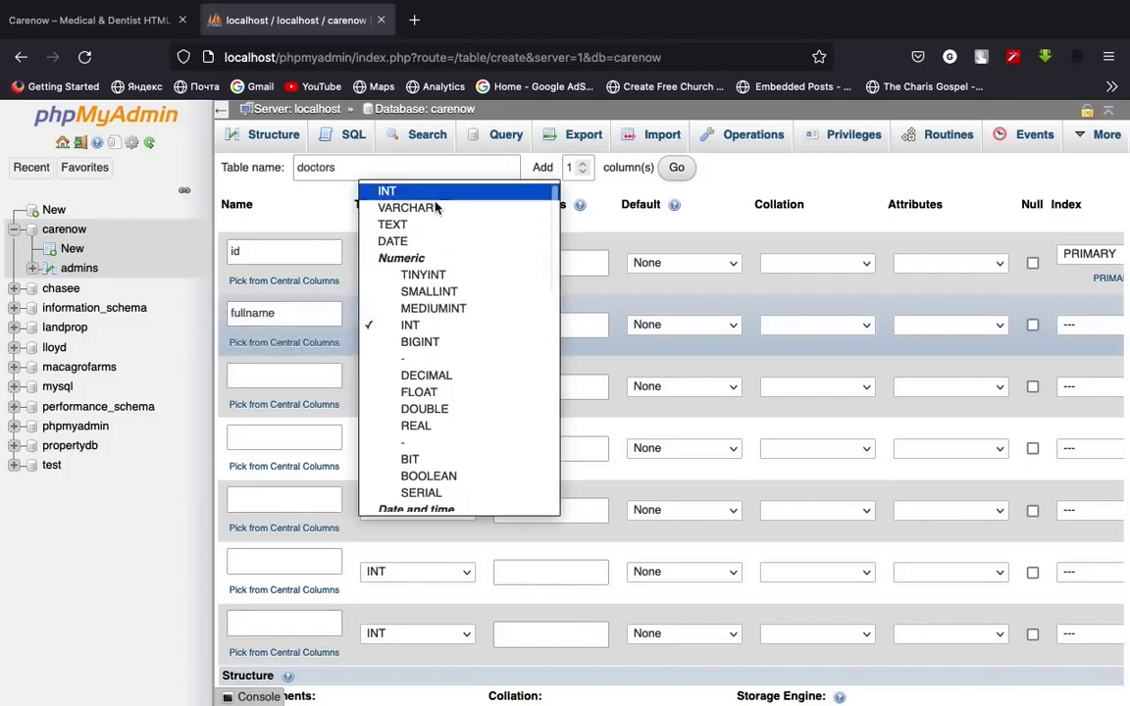
pyautogui.click(456, 323)
pyautogui.click(432, 322)
pyautogui.click(405, 342)
pyautogui.click(504, 328)
pyautogui.write('150')
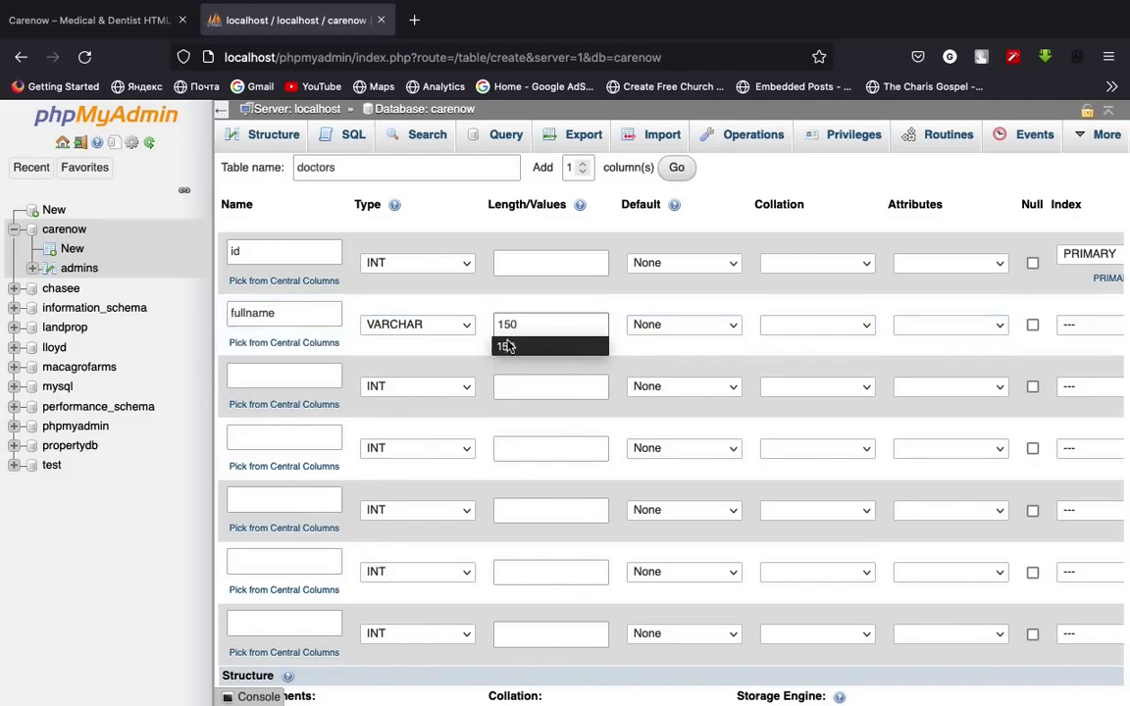
# Define the third column as speciality, VARCHAR with length 50
pyautogui.click(277, 387)
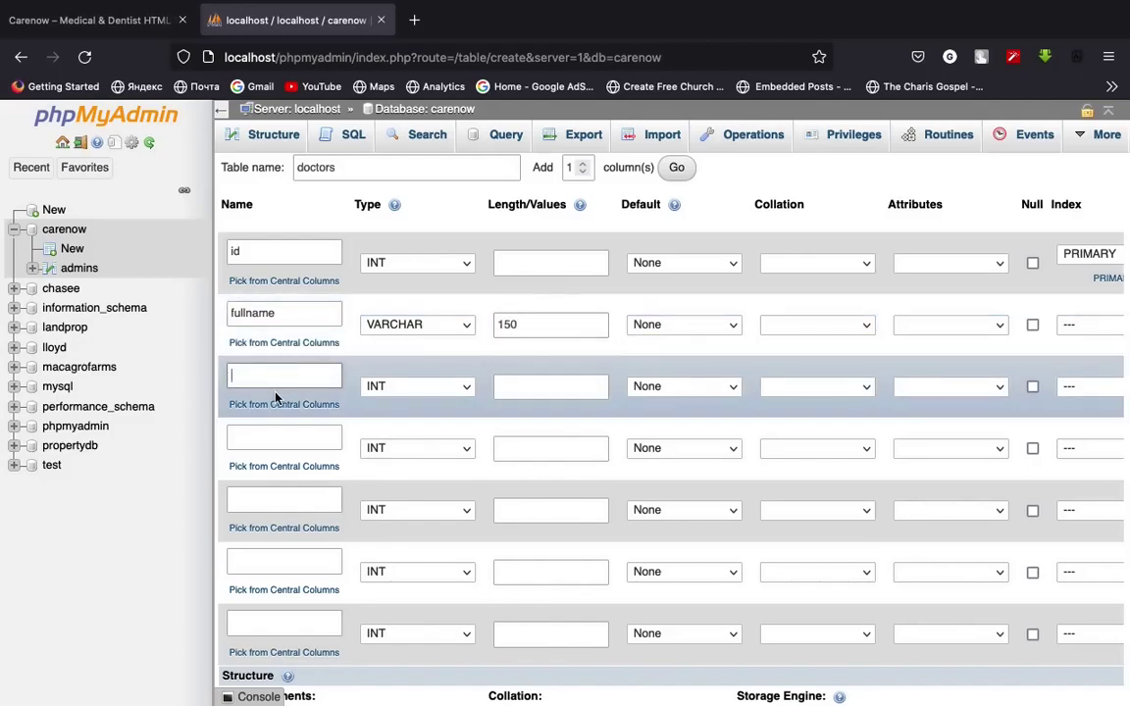
pyautogui.write('specialty')
pyautogui.press('BackSpace')
pyautogui.press('BackSpace')
pyautogui.click(436, 386)
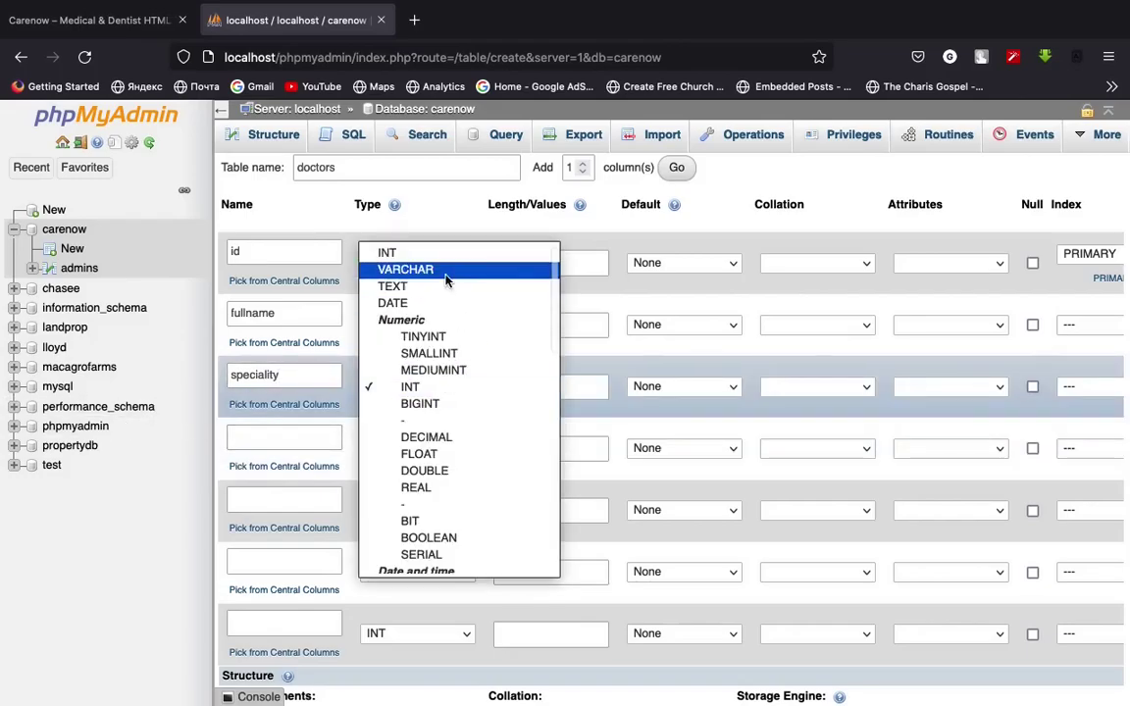
pyautogui.click(445, 273)
pyautogui.click(520, 386)
pyautogui.write('50')
# Define the fourth column as email, VARCHAR with length 200
pyautogui.click(311, 443)
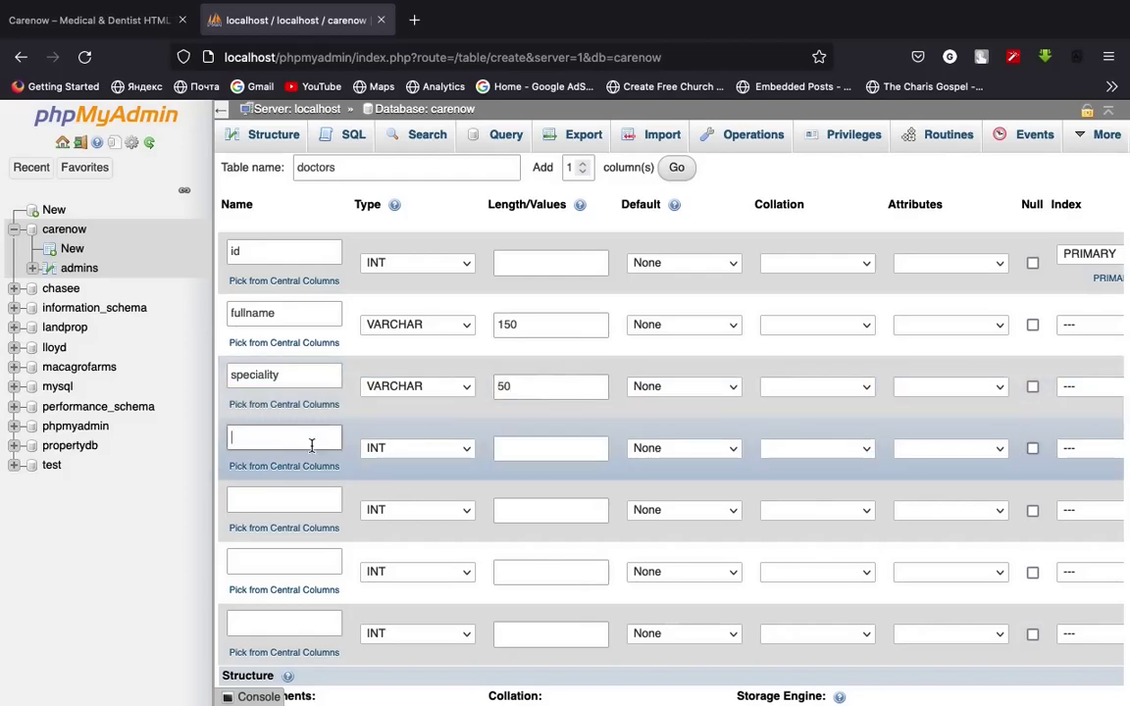
pyautogui.write('email')
pyautogui.click(456, 455)
pyautogui.click(432, 330)
pyautogui.click(512, 444)
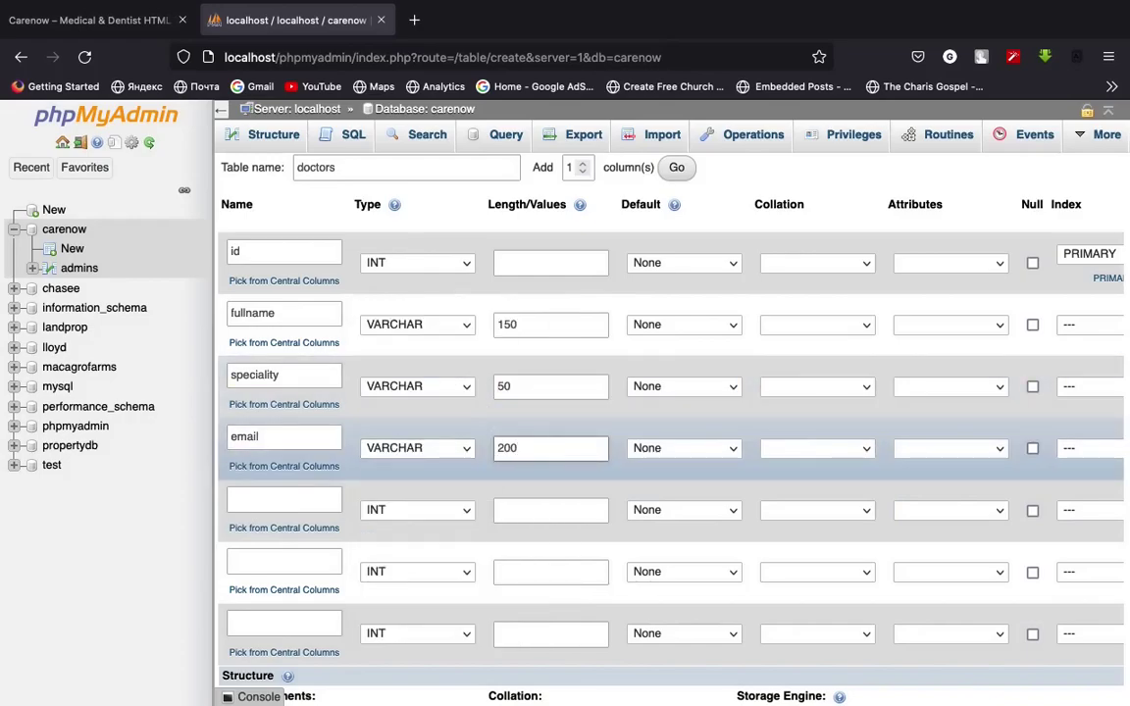
pyautogui.click(284, 498)
# Define the fifth column as phone, VARCHAR with length 15
pyautogui.write('phone')
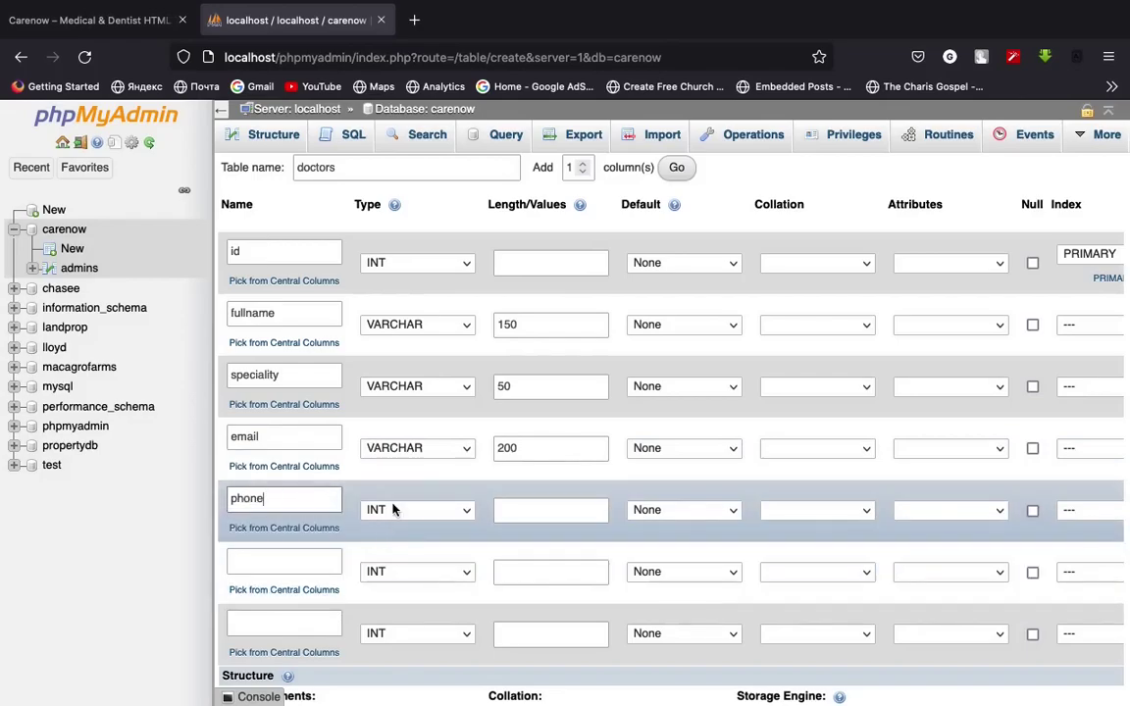
pyautogui.click(396, 509)
pyautogui.click(432, 193)
pyautogui.click(530, 507)
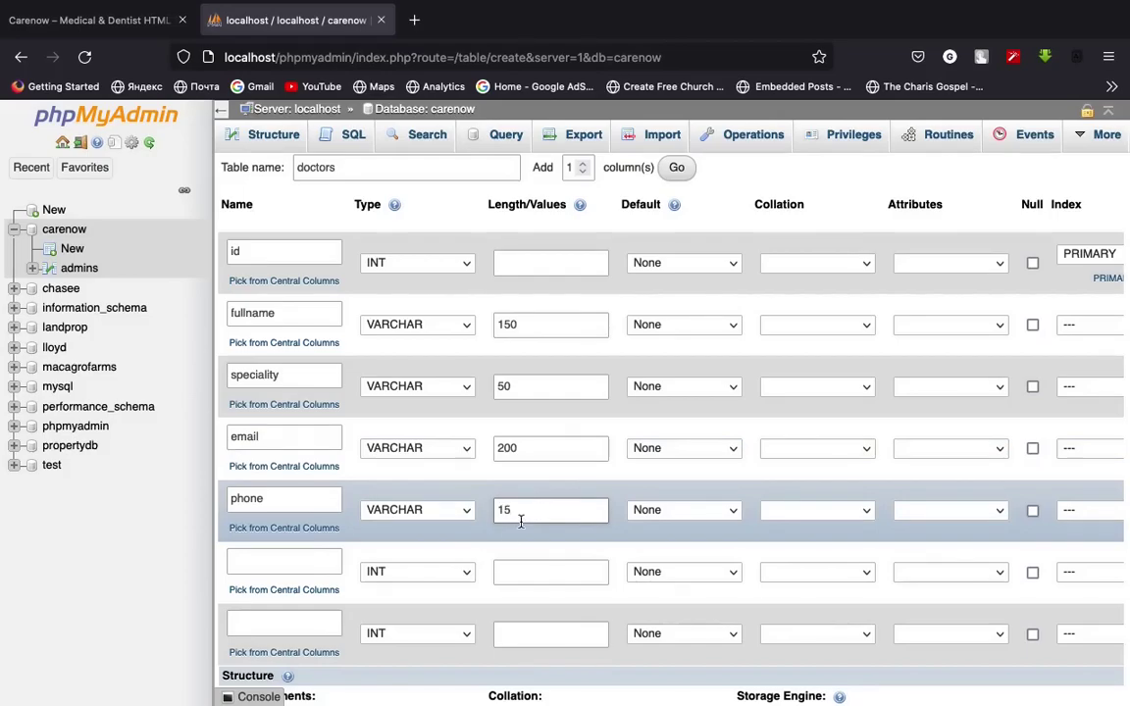
pyautogui.scroll(-2, 310, 454)
# Add updated_at as a DATETIME column defaulting to CURRENT_TIMESTAMP
pyautogui.click(307, 479)
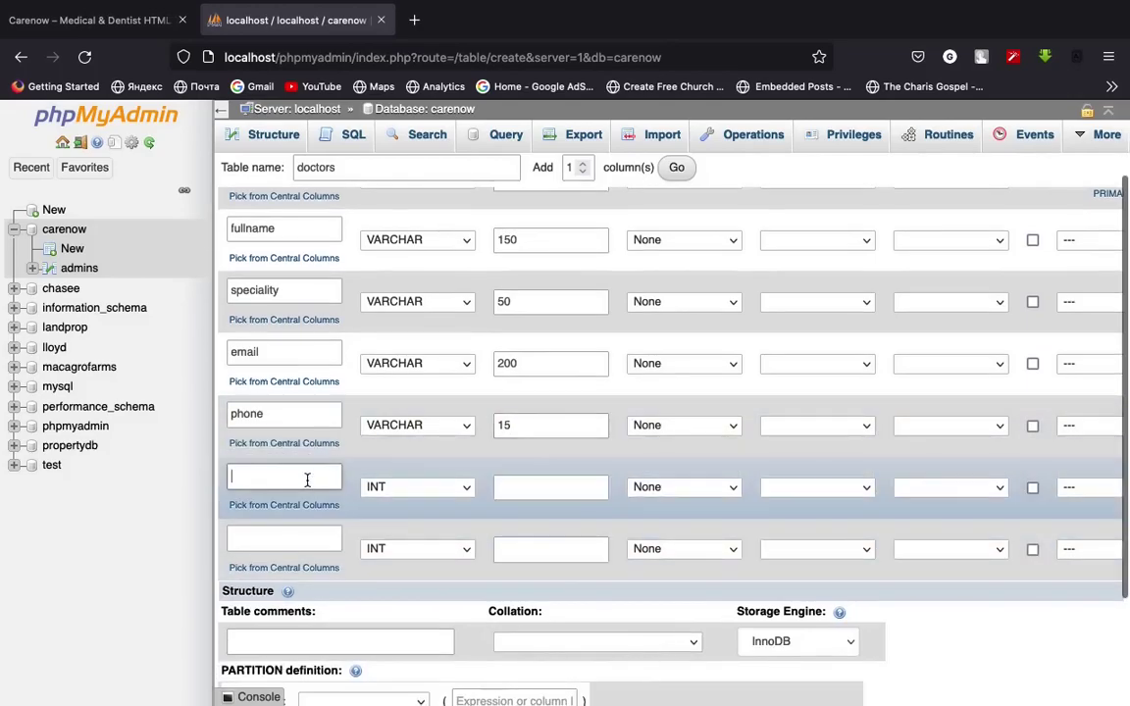
pyautogui.write('upda')
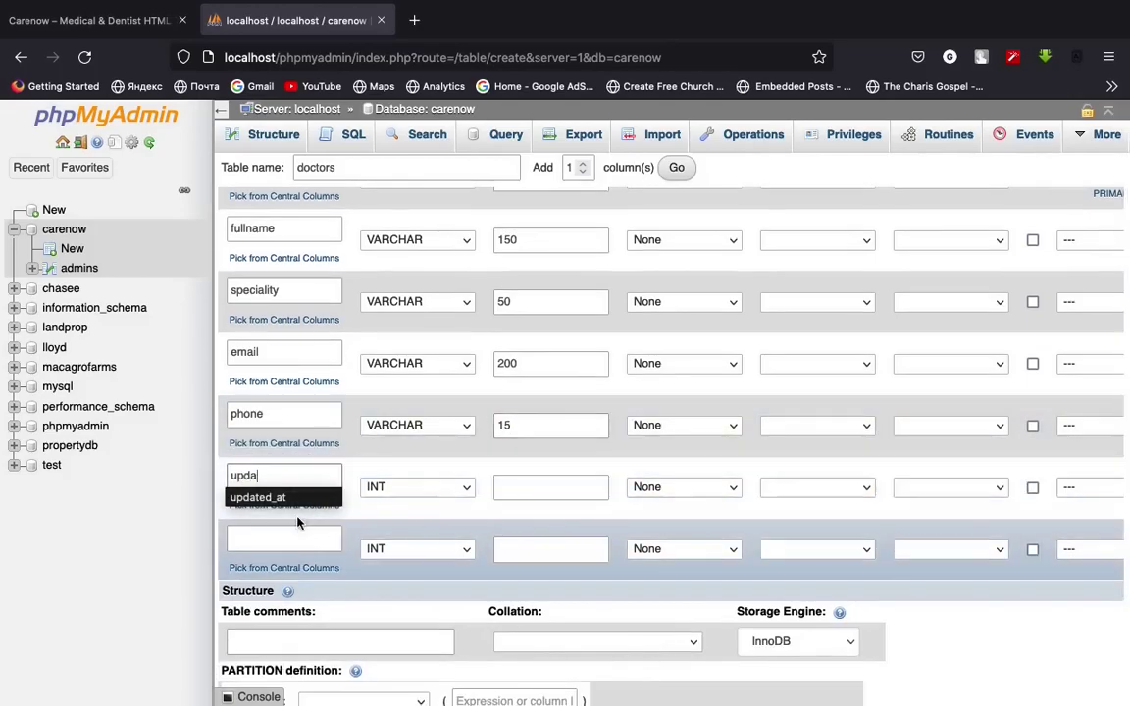
pyautogui.click(270, 497)
pyautogui.click(417, 487)
pyautogui.scroll(-2, 491, 383)
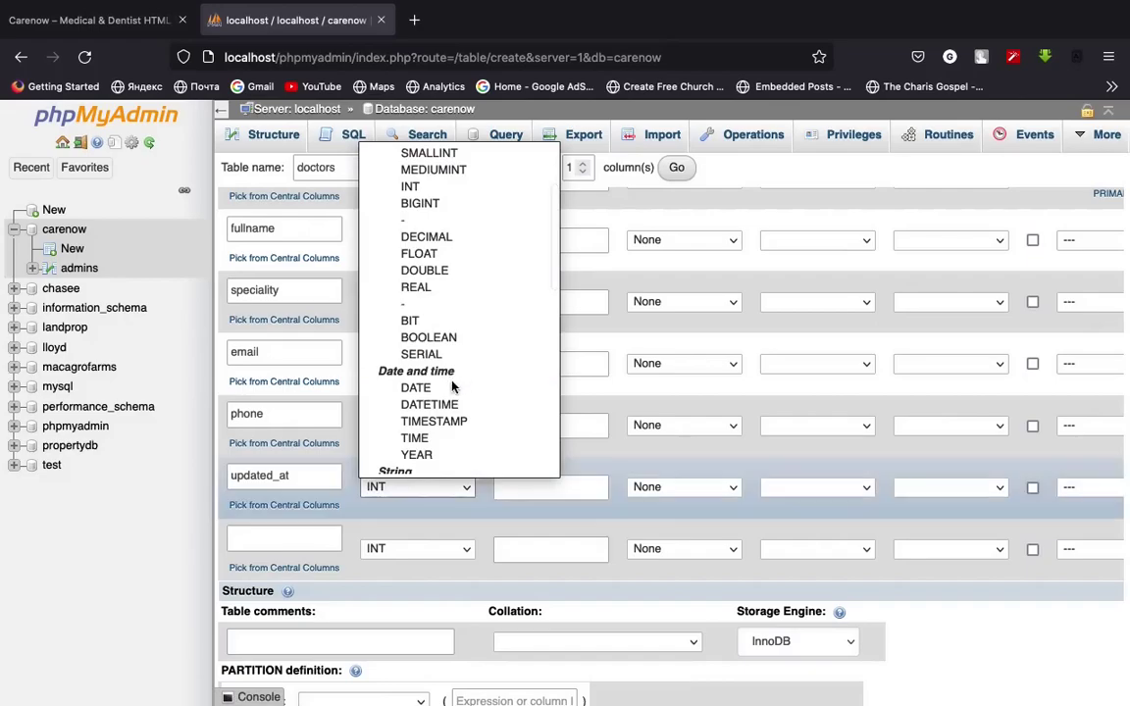
pyautogui.click(517, 403)
pyautogui.click(689, 488)
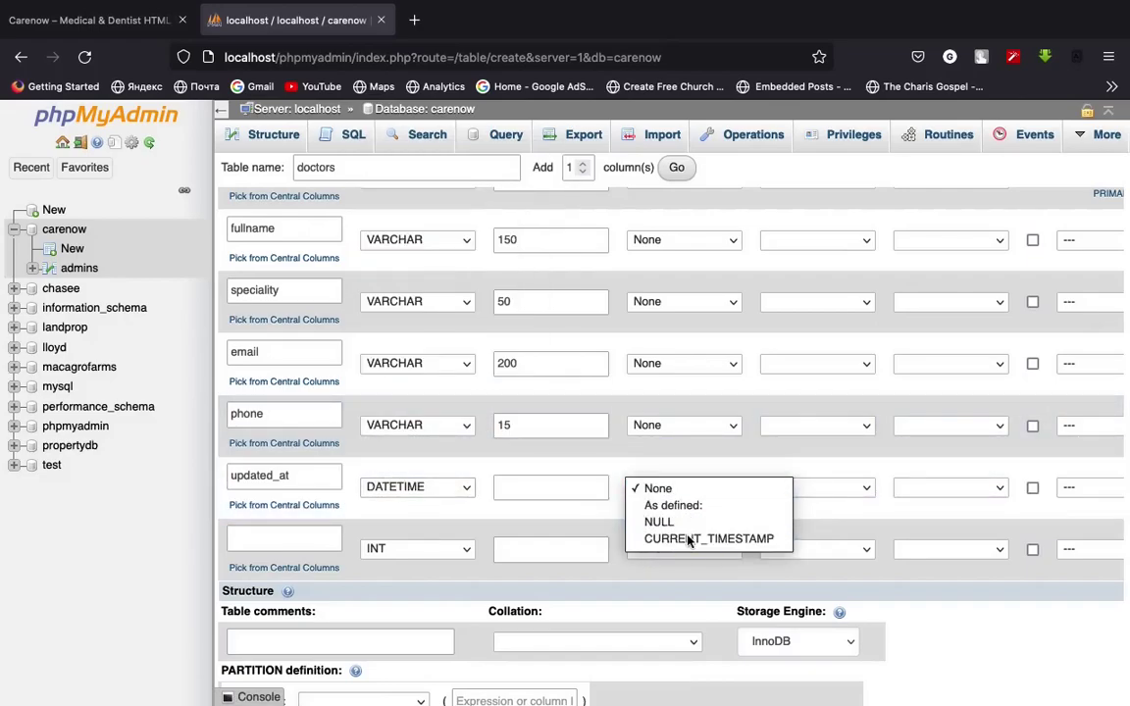
pyautogui.click(687, 539)
# Add created_at as a DATETIME column defaulting to CURRENT_TIMESTAMP
pyautogui.click(300, 536)
pyautogui.write('cre')
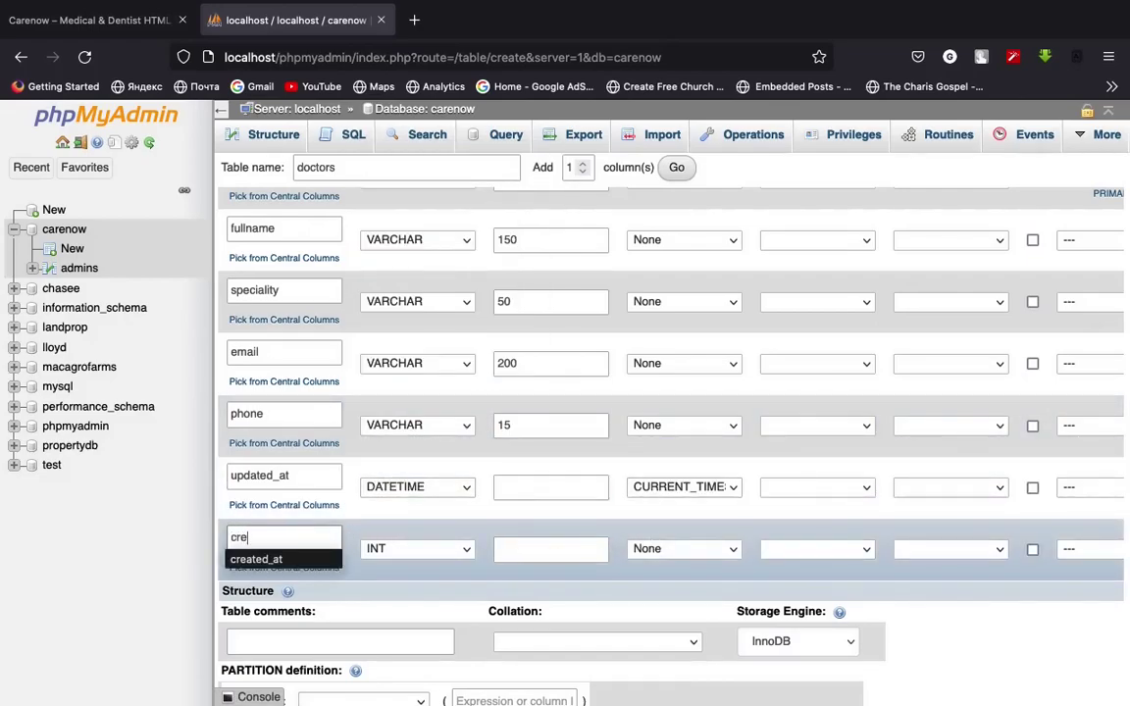
pyautogui.write('ate')
pyautogui.click(257, 559)
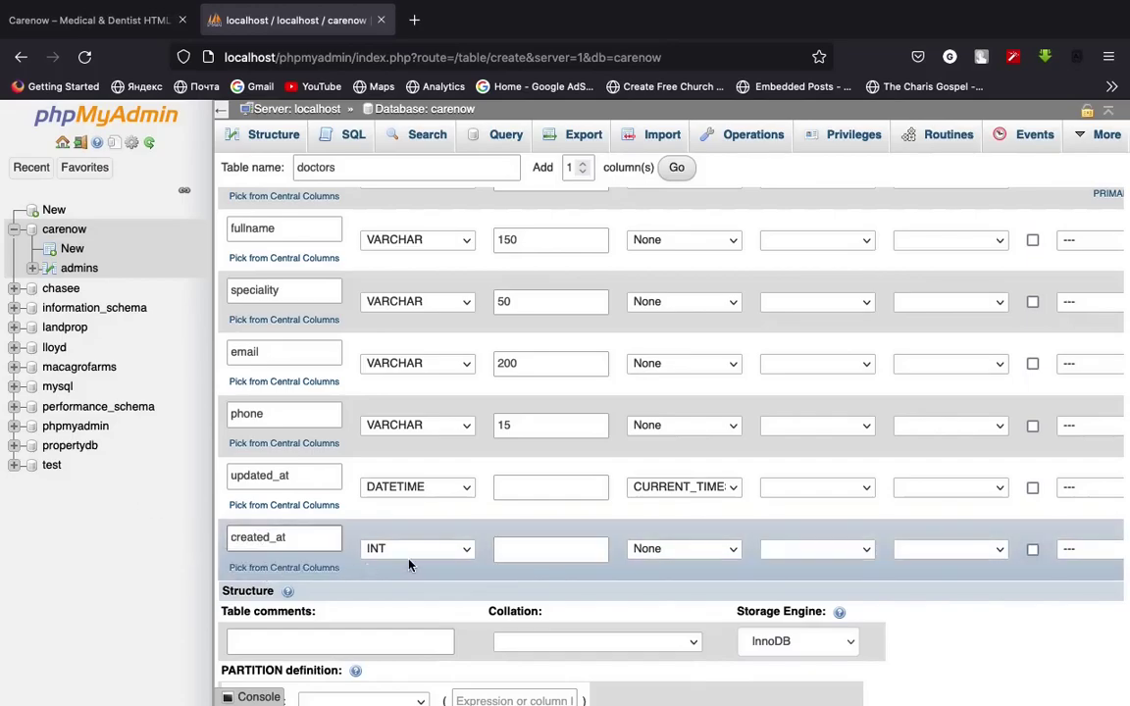
pyautogui.click(417, 549)
pyautogui.scroll(-3, 441, 491)
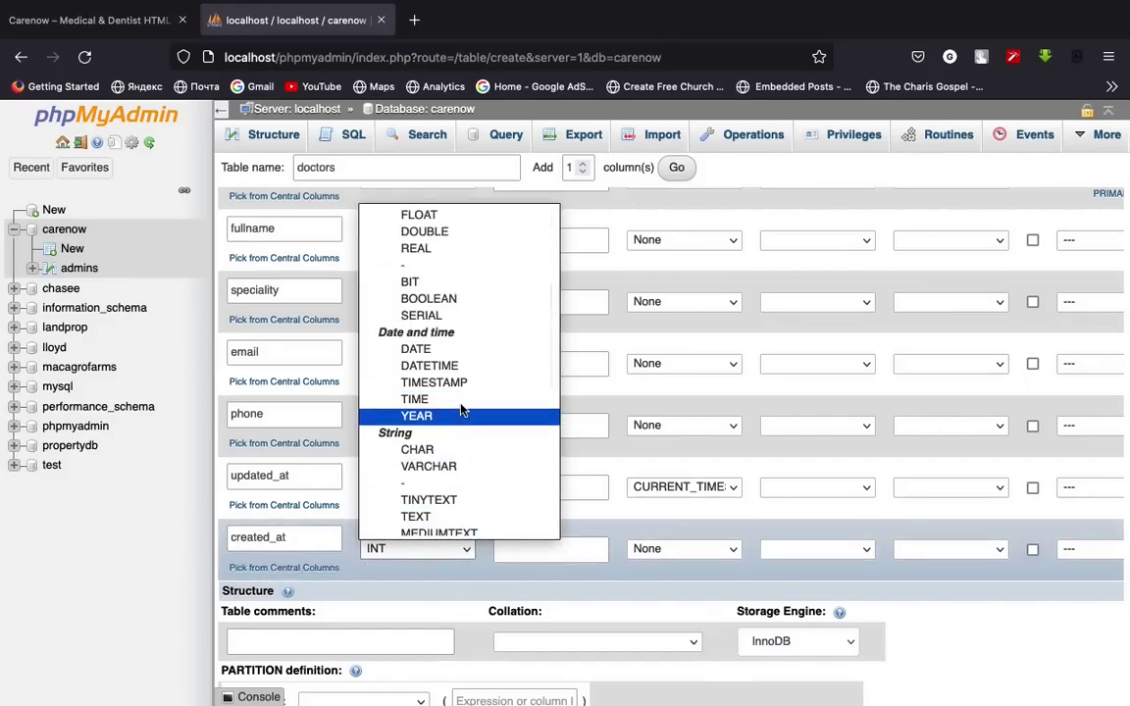
pyautogui.click(458, 366)
pyautogui.click(648, 550)
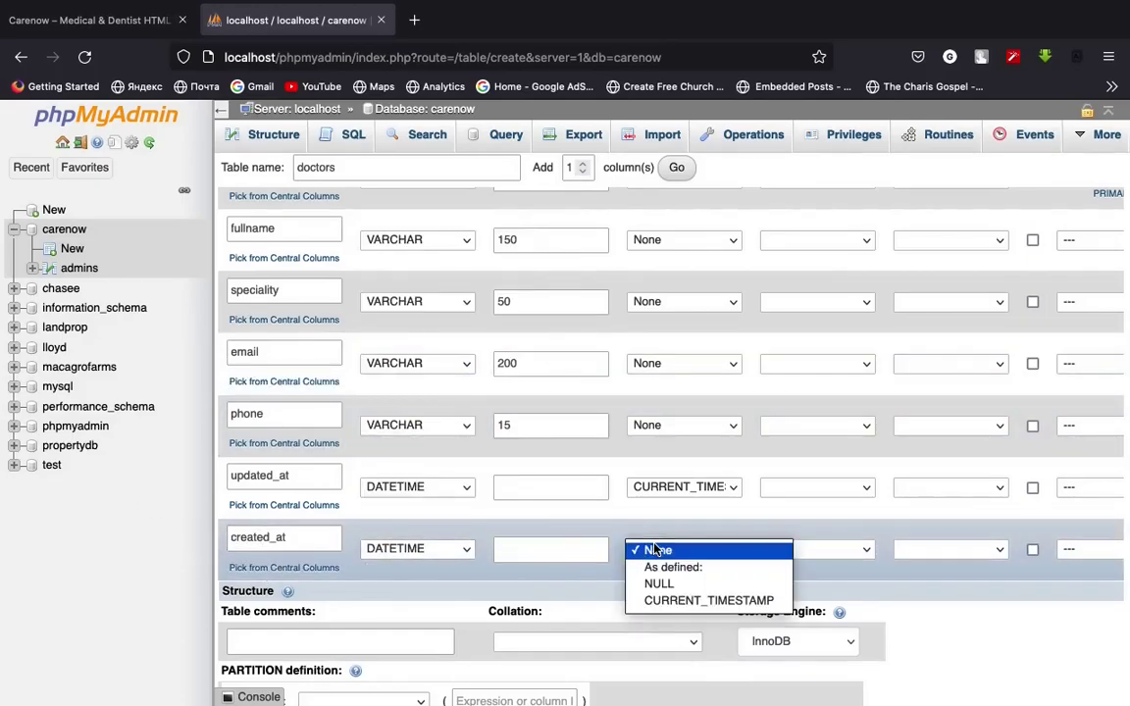
pyautogui.click(673, 601)
pyautogui.scroll(-3, 560, 474)
pyautogui.scroll(5, 565, 476)
pyautogui.scroll(-1, 564, 476)
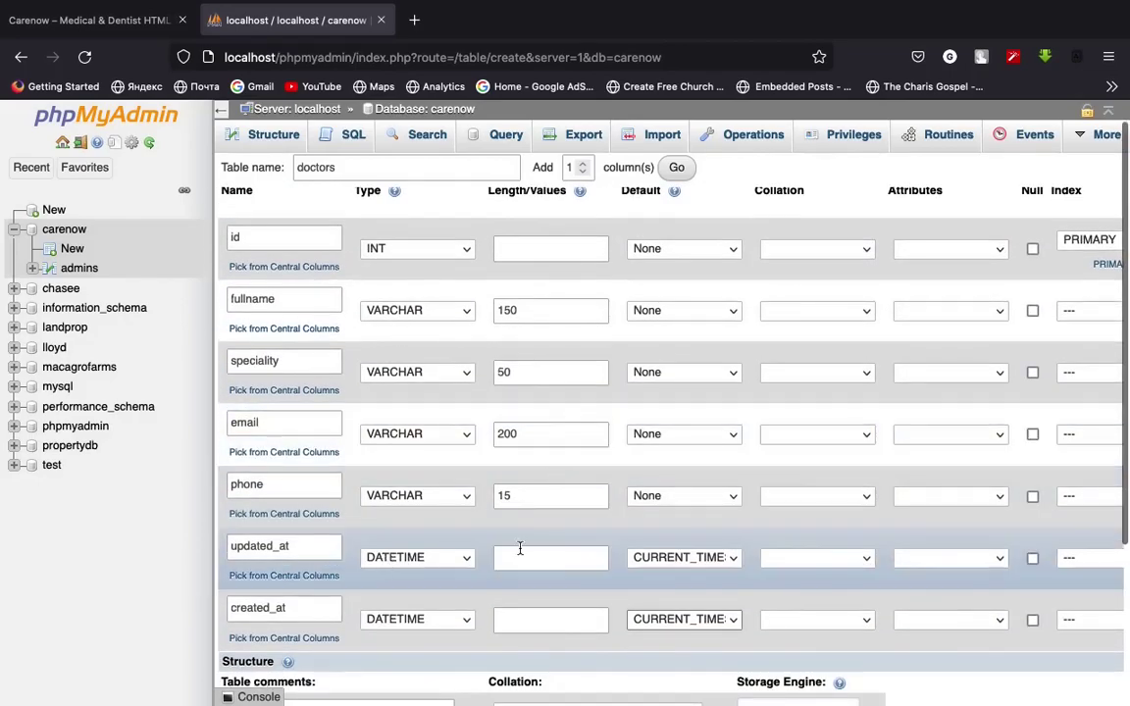
pyautogui.scroll(-3, 541, 544)
# Save the doctors table, then enter 'appointments' as the new carenow table's name
pyautogui.click(342, 637)
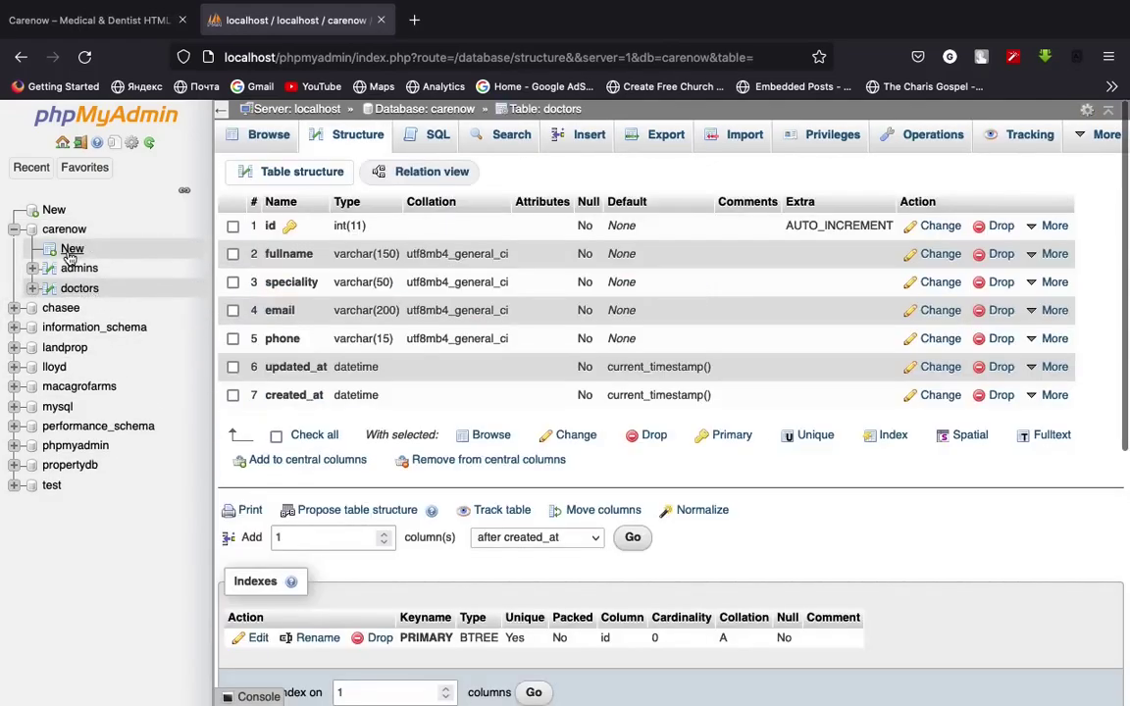
pyautogui.click(72, 249)
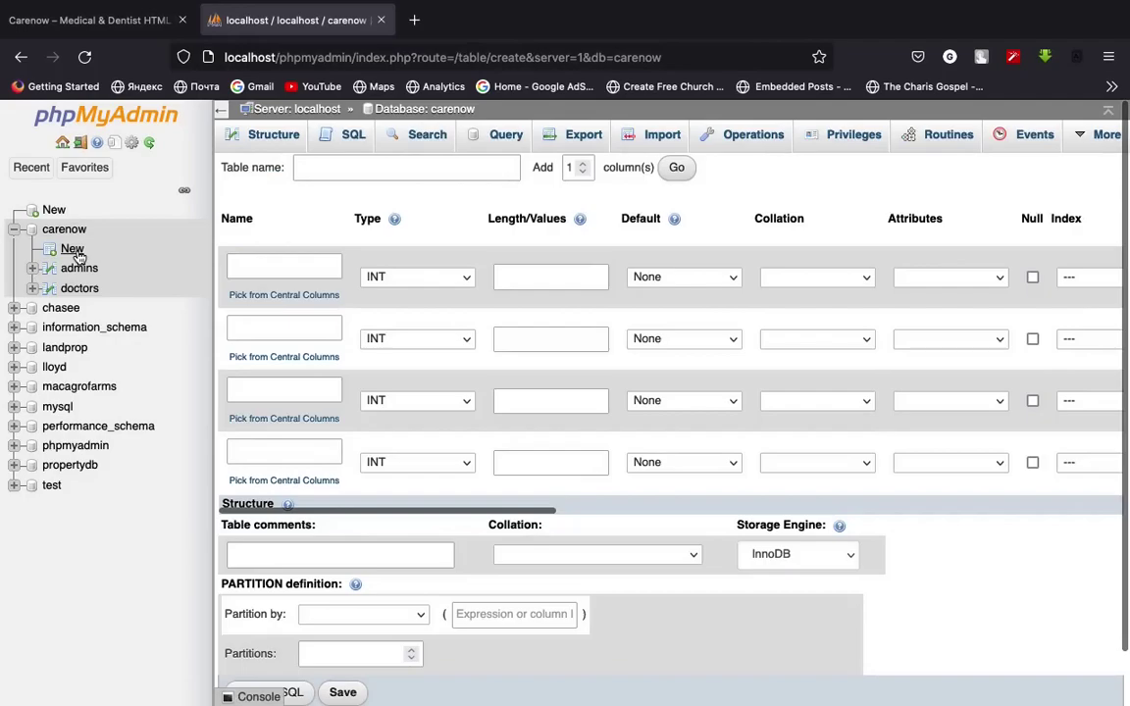
pyautogui.click(305, 167)
pyautogui.write('appoint')
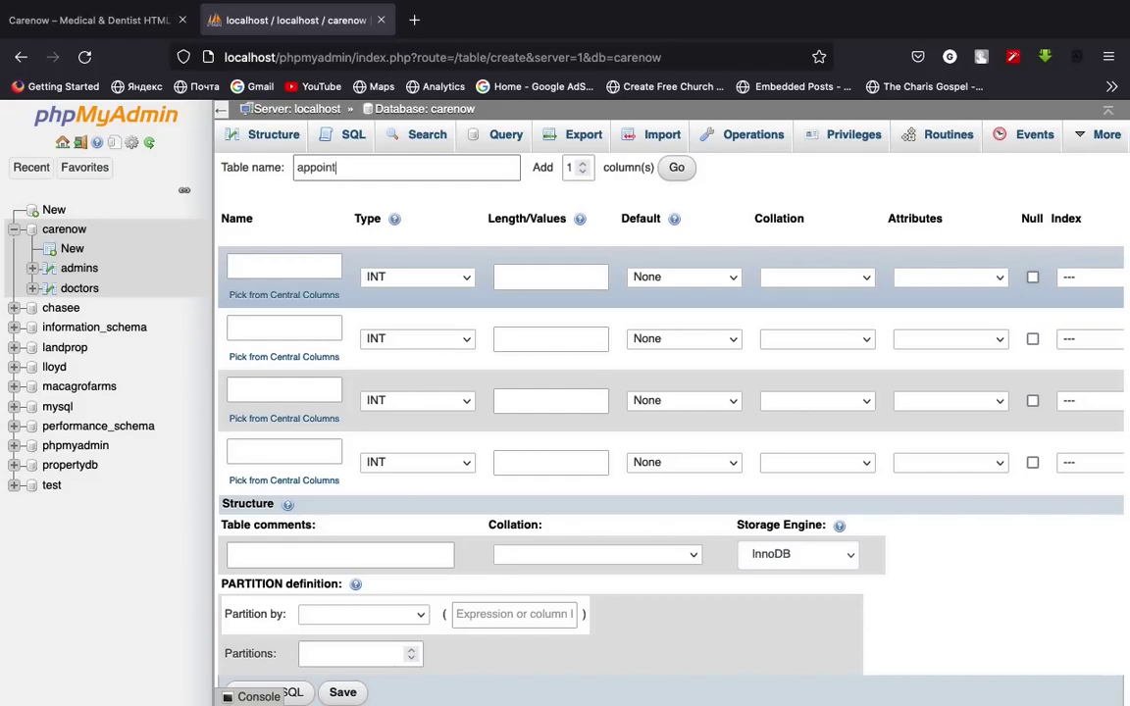
pyautogui.write('ments')
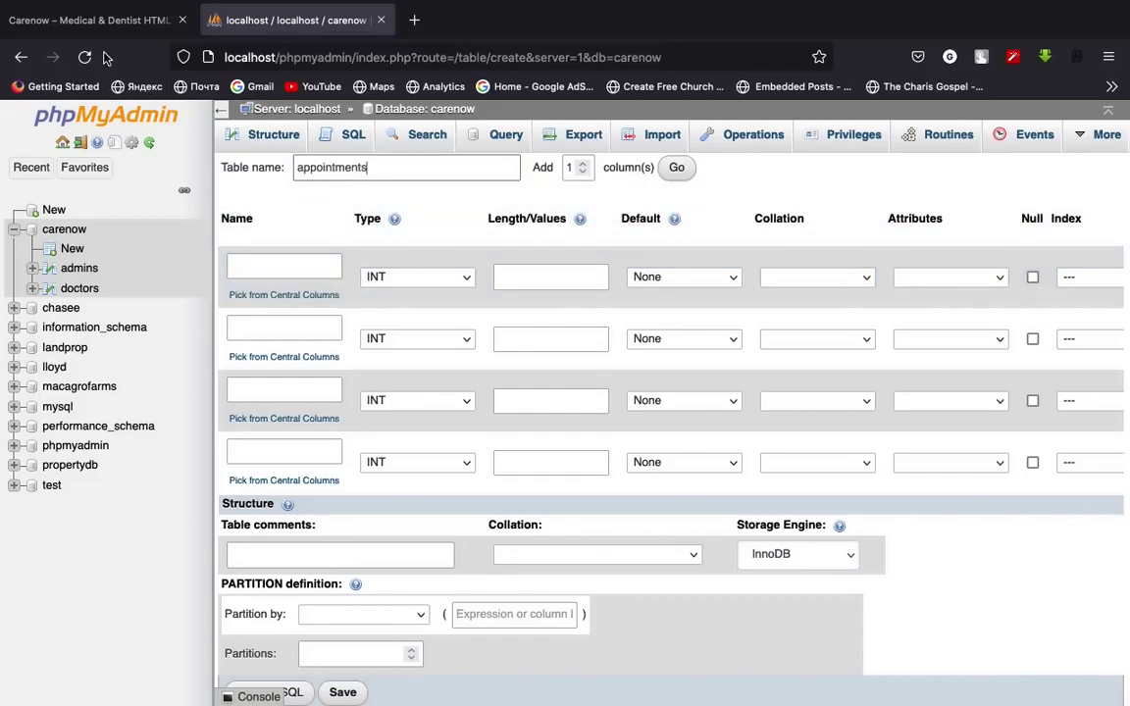
pyautogui.click(87, 21)
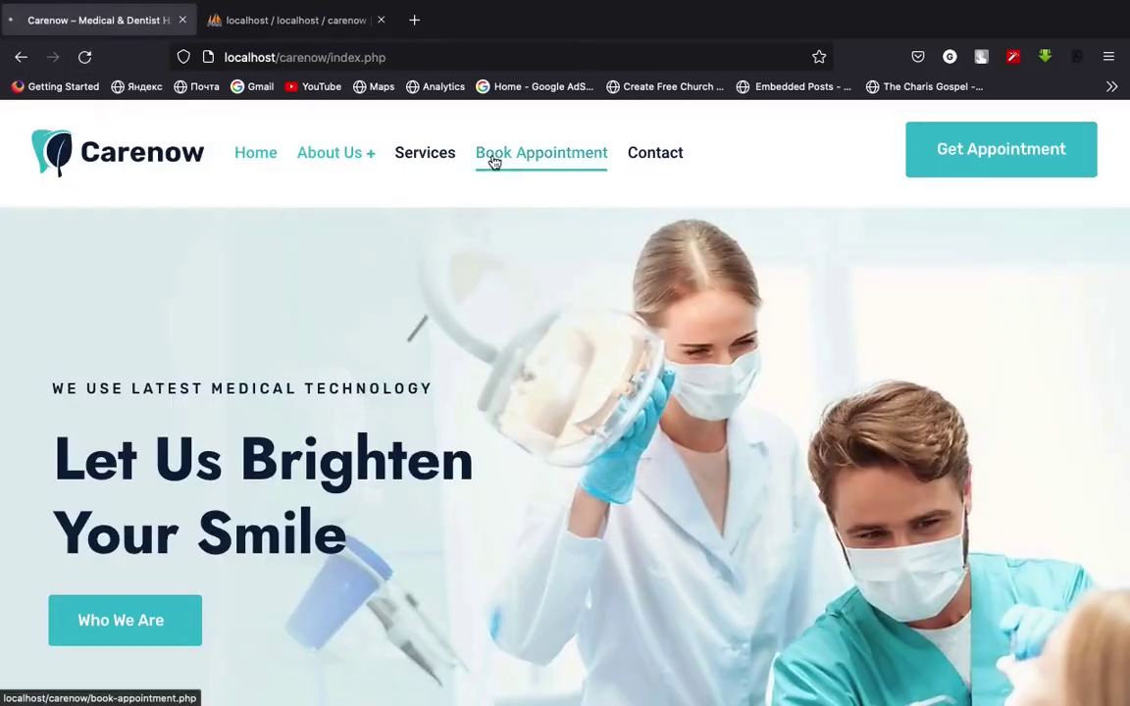
pyautogui.click(492, 157)
pyautogui.scroll(-5, 469, 271)
pyautogui.scroll(-3, 262, 322)
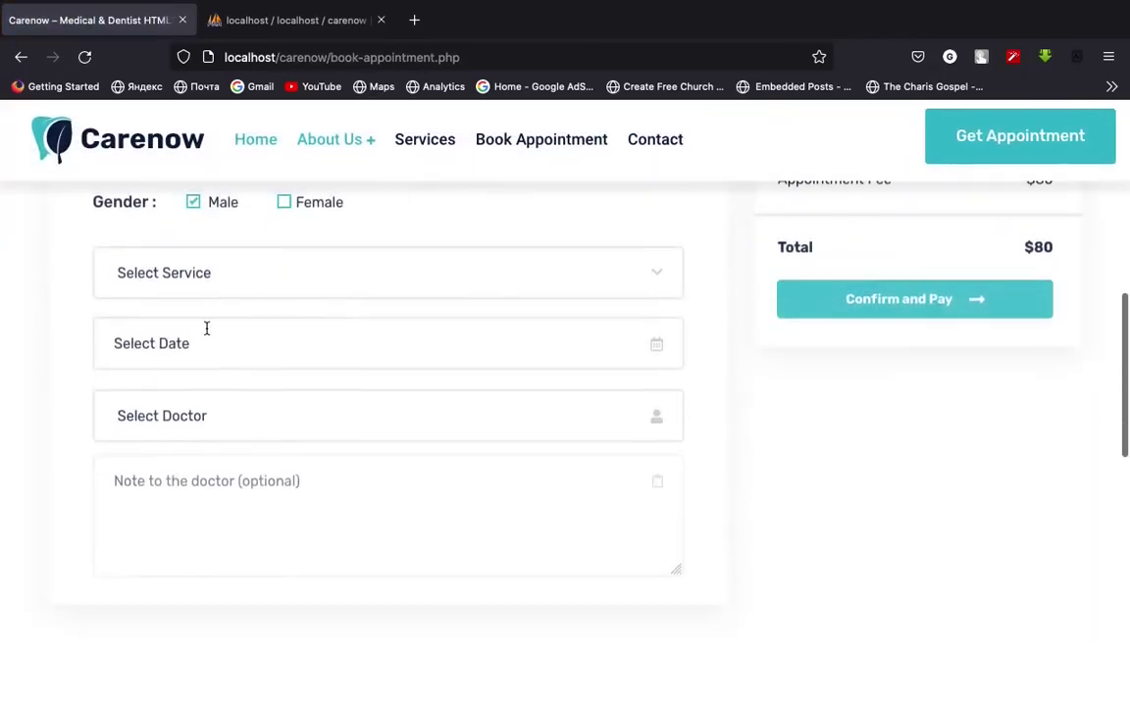
pyautogui.scroll(-1, 373, 353)
pyautogui.click(307, 440)
pyautogui.scroll(3, 391, 403)
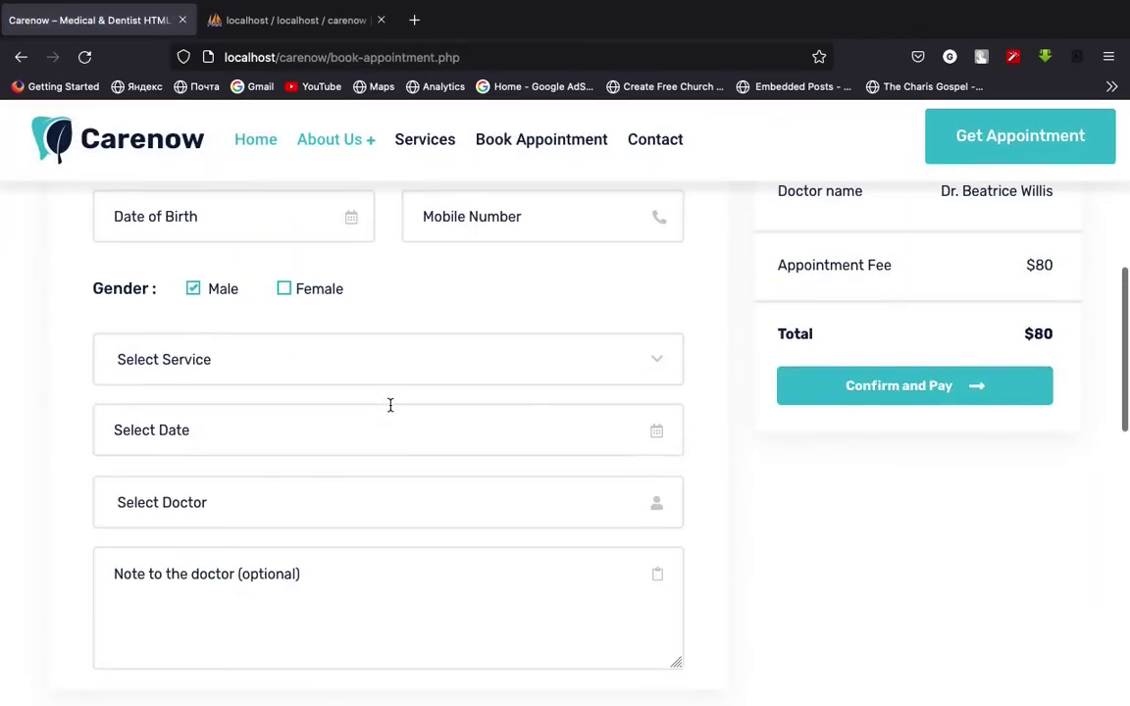
pyautogui.scroll(-2, 396, 455)
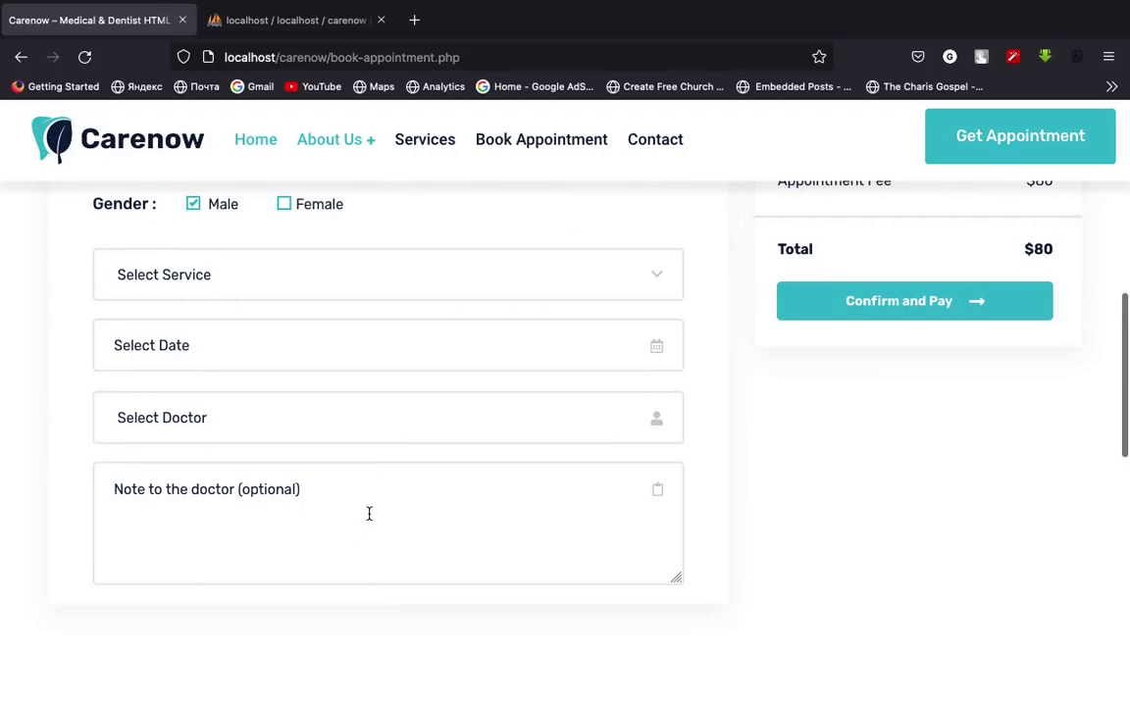
pyautogui.scroll(1, 368, 515)
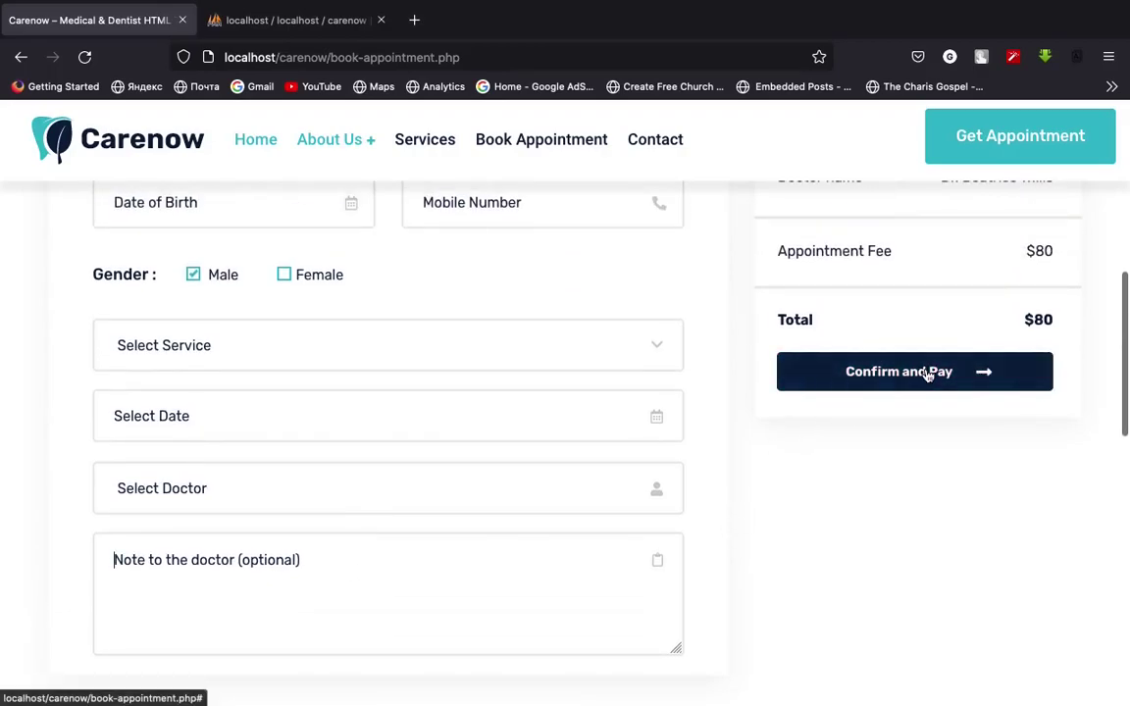
pyautogui.click(294, 19)
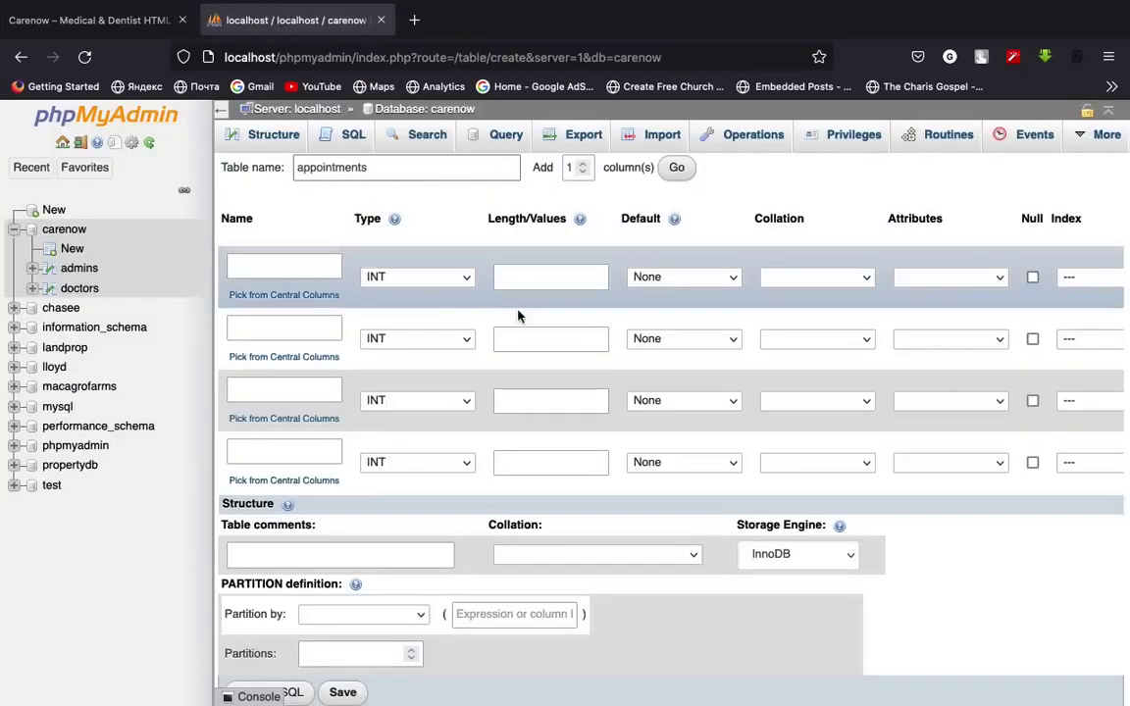
# Increase the number of columns in the appointments form and add the extra rows
pyautogui.click(447, 167)
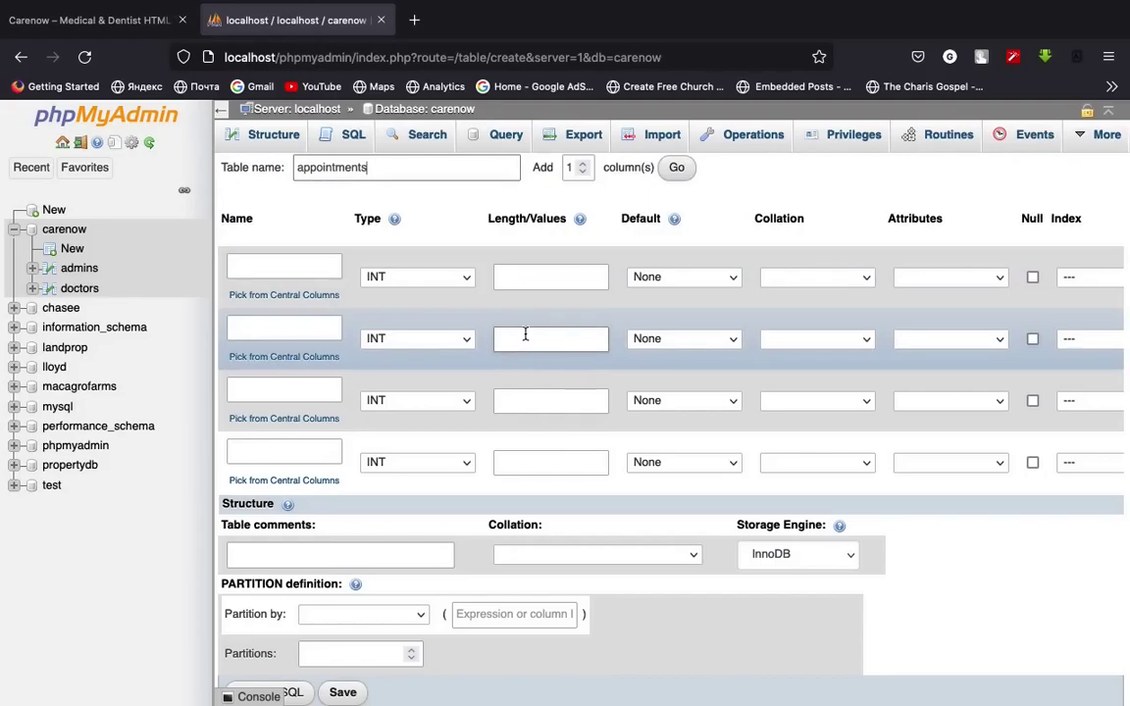
pyautogui.click(581, 164)
pyautogui.click(582, 164)
pyautogui.click(581, 164)
pyautogui.click(582, 164)
pyautogui.click(582, 164)
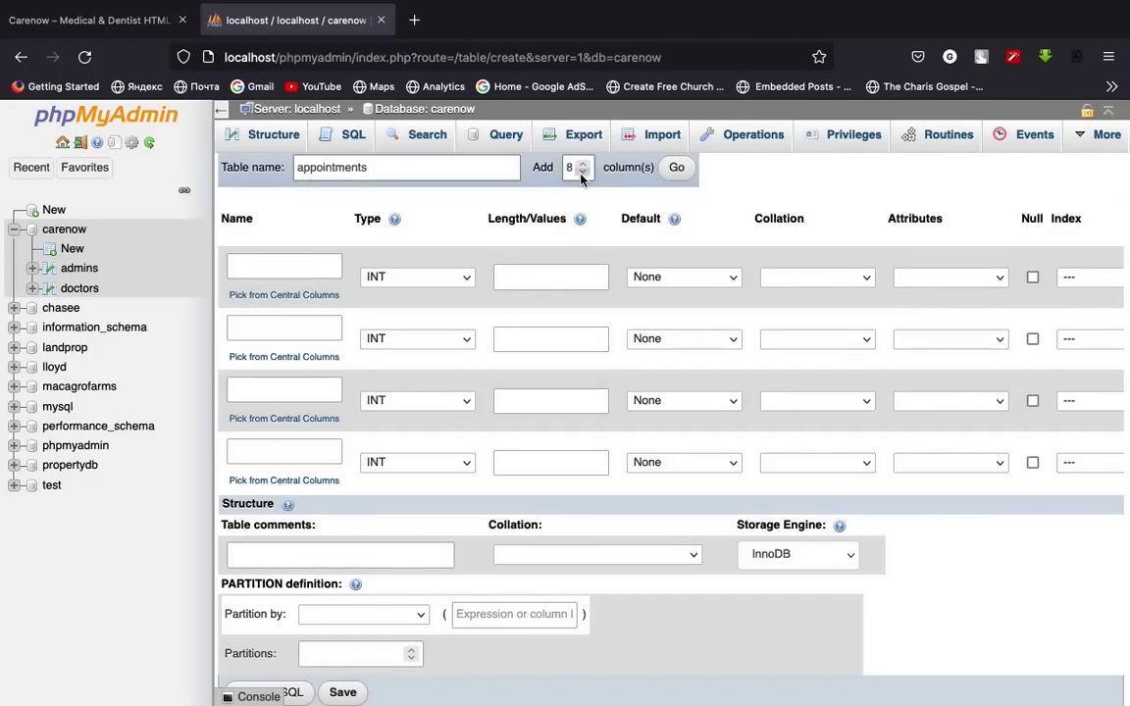
pyautogui.click(677, 166)
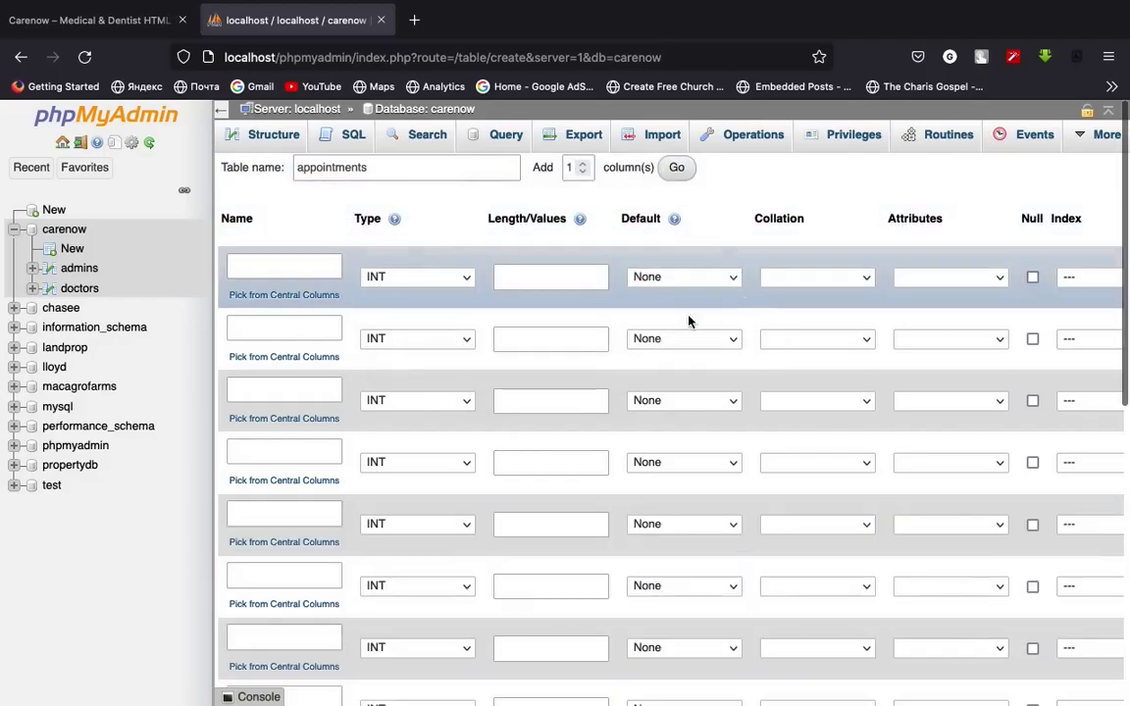
# Name the first column id and make it an auto-increment primary key
pyautogui.click(293, 271)
pyautogui.write('id')
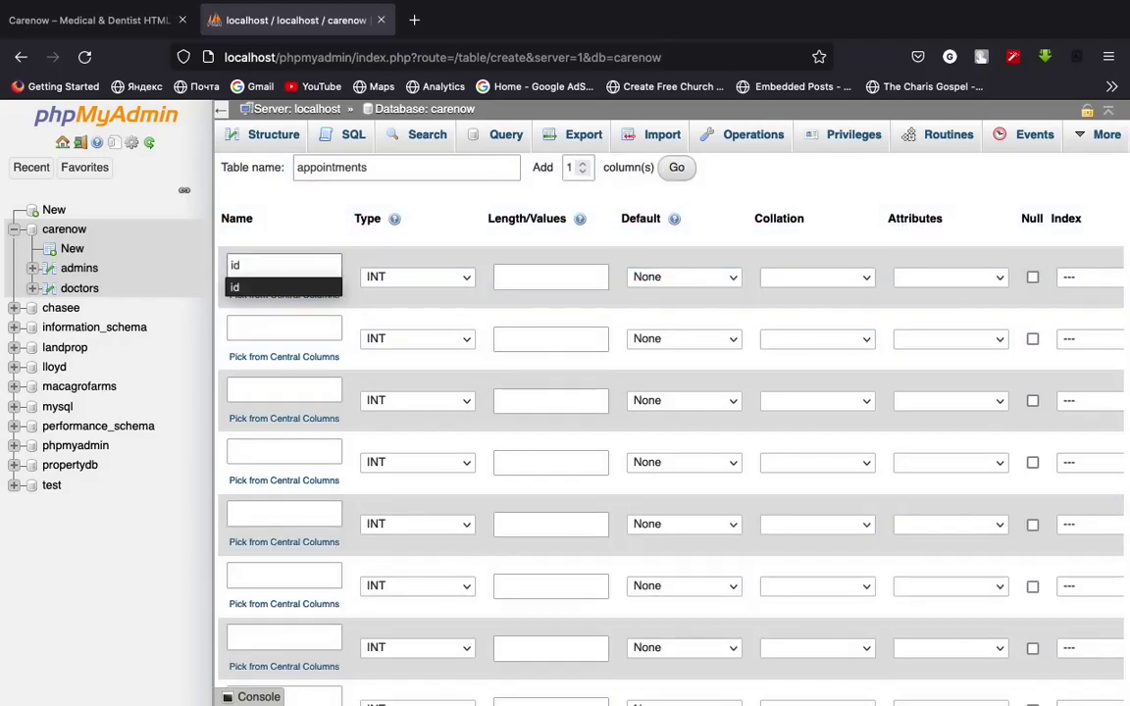
pyautogui.click(295, 285)
pyautogui.scroll(-1, 533, 385)
pyautogui.hscroll(1, 535, 382)
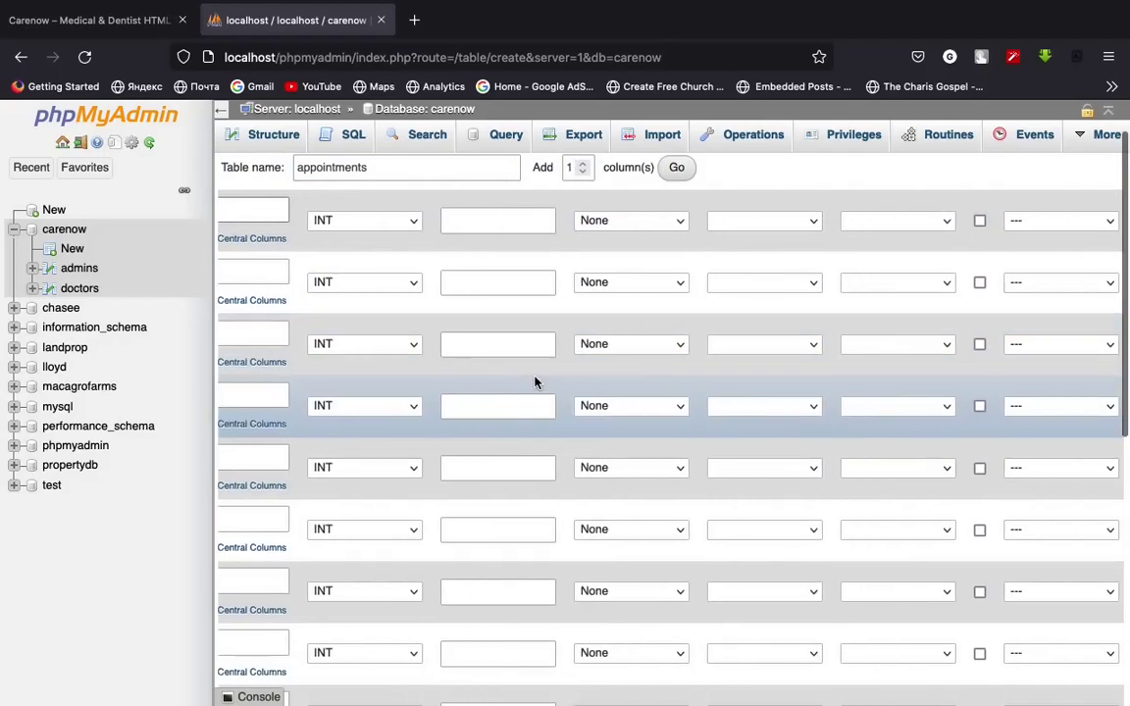
pyautogui.scroll(1, 535, 382)
pyautogui.hscroll(4, 542, 378)
pyautogui.click(937, 278)
pyautogui.hscroll(-5, 531, 437)
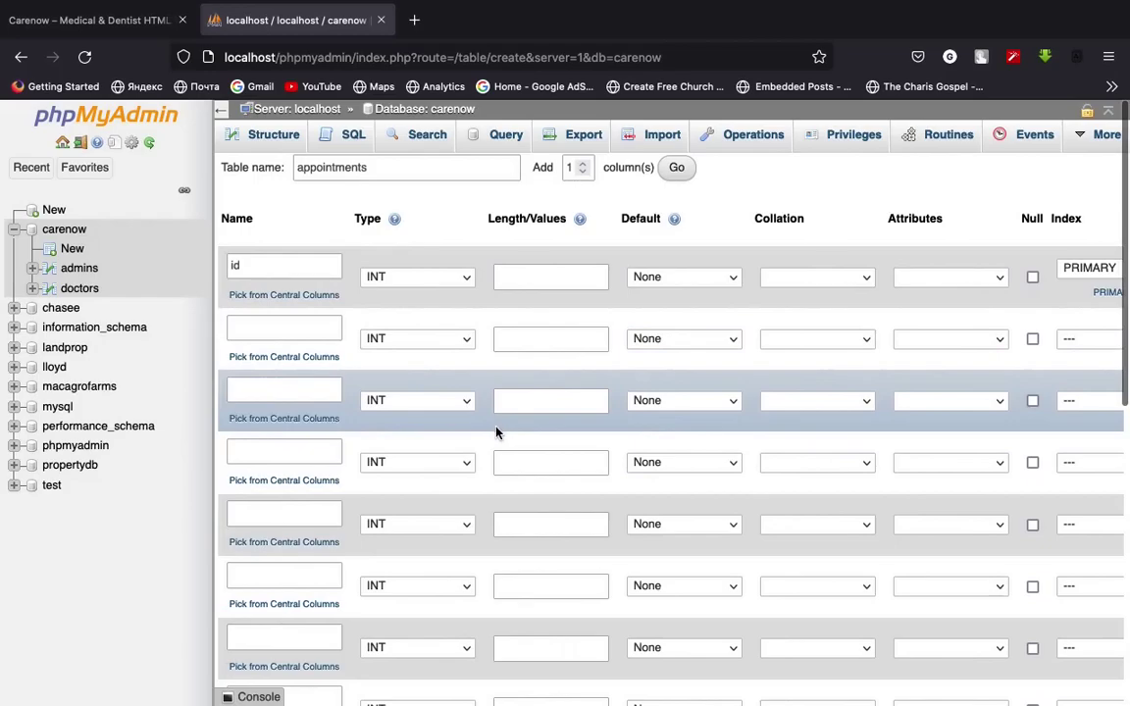
# Define the second column as patient_name, VARCHAR with length 150
pyautogui.click(262, 332)
pyautogui.write('p')
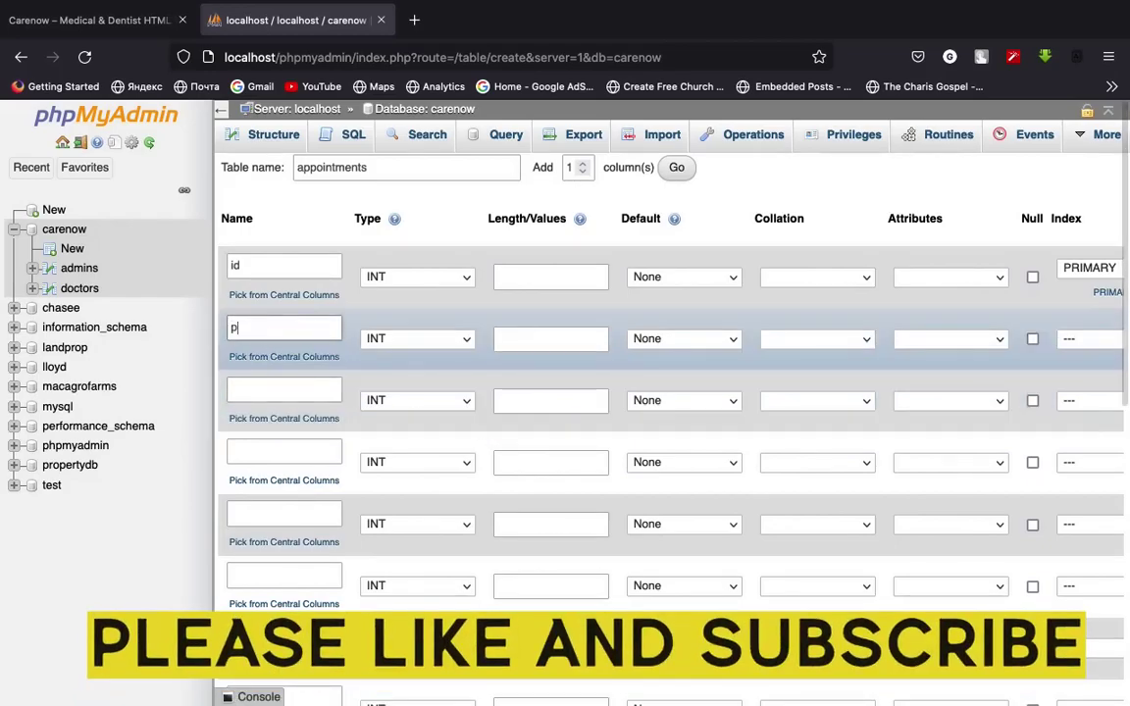
pyautogui.write('atient_name')
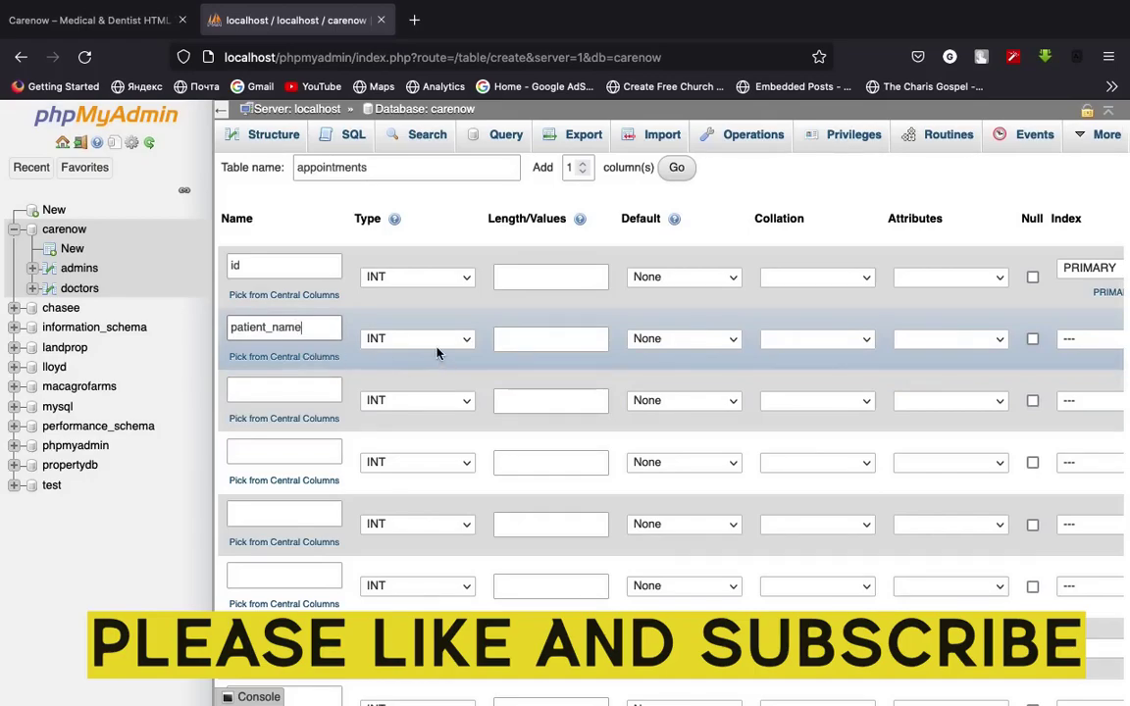
pyautogui.click(442, 346)
pyautogui.click(406, 222)
pyautogui.click(506, 338)
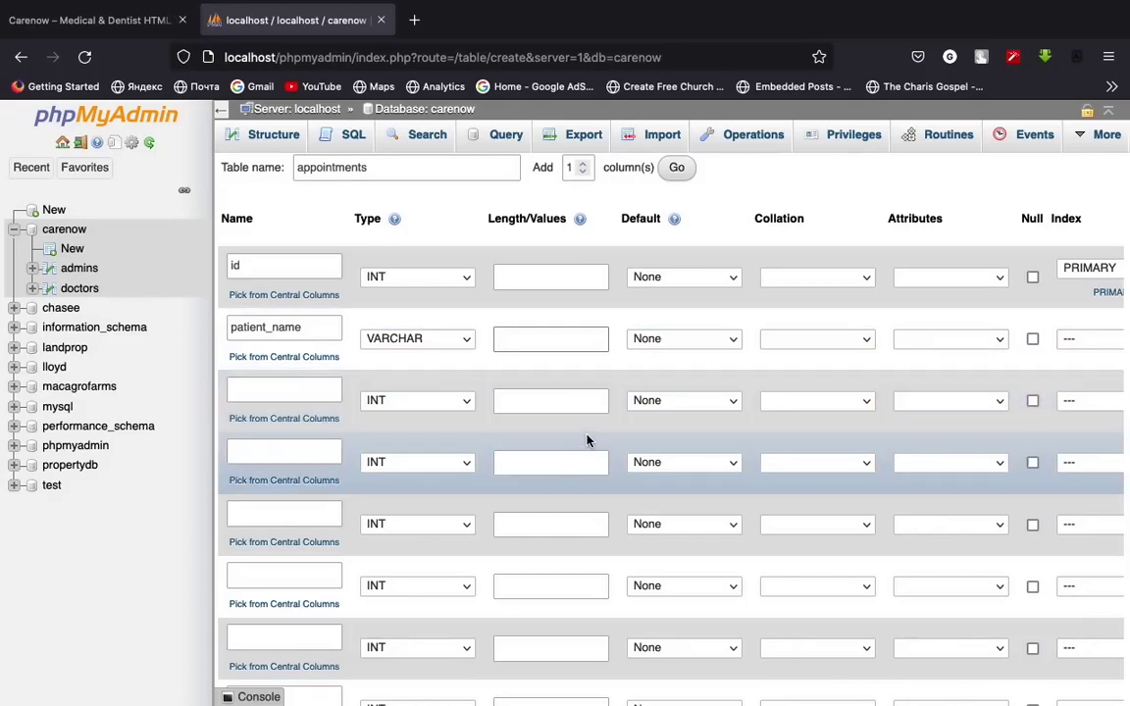
pyautogui.write('1560')
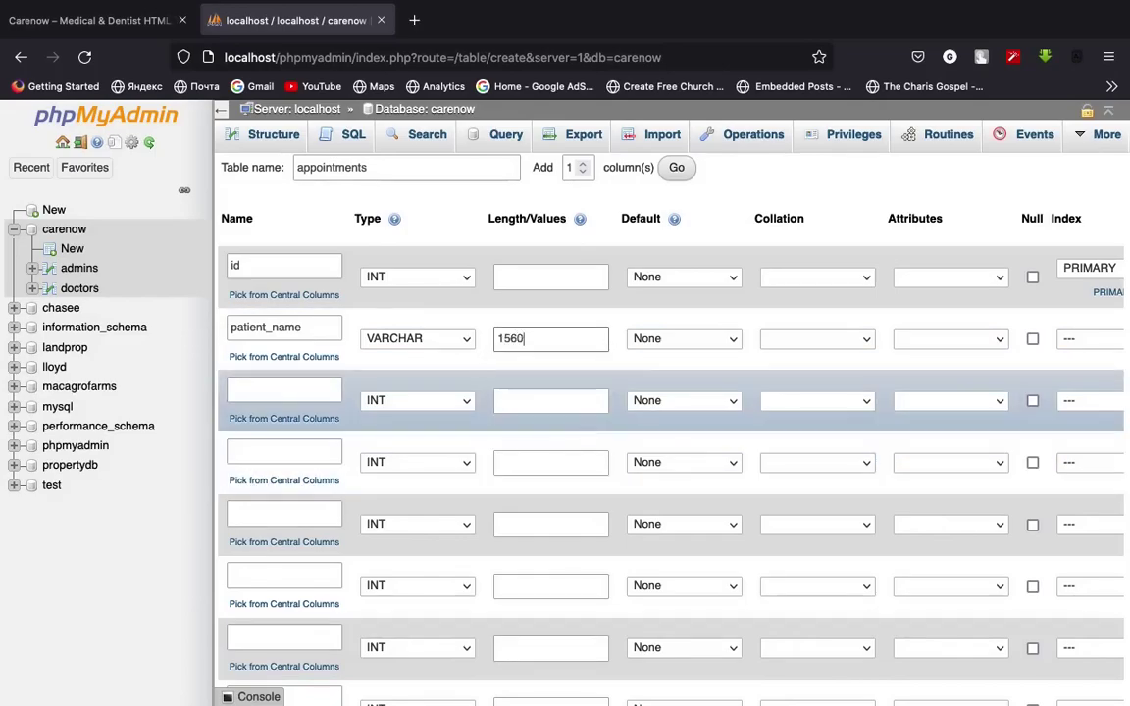
pyautogui.press('BackSpace')
pyautogui.press('BackSpace')
pyautogui.write('0')
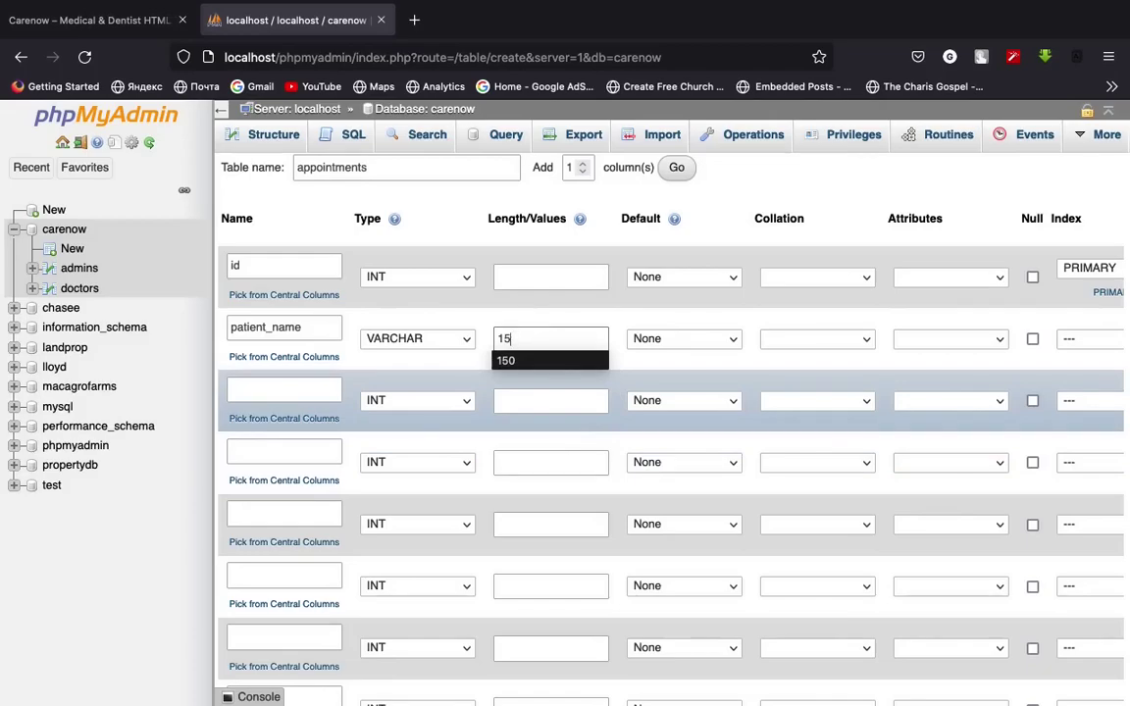
pyautogui.press('BackSpace')
pyautogui.press('BackSpace')
pyautogui.write('255')
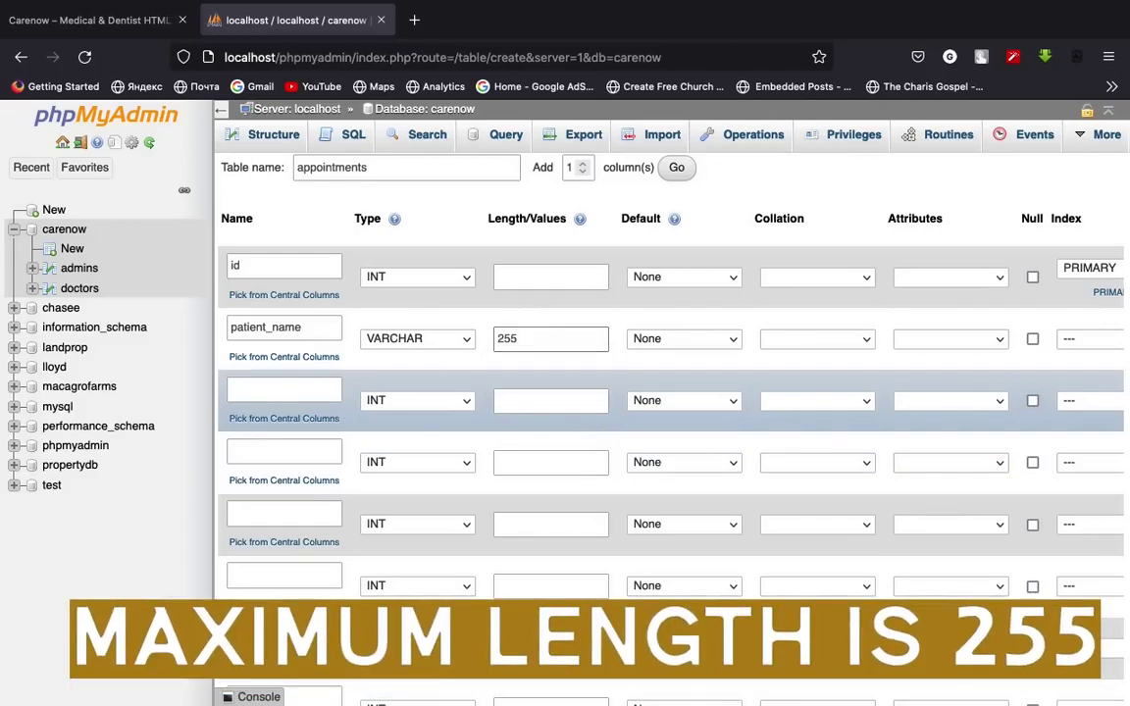
pyautogui.write('7')
pyautogui.press('BackSpace')
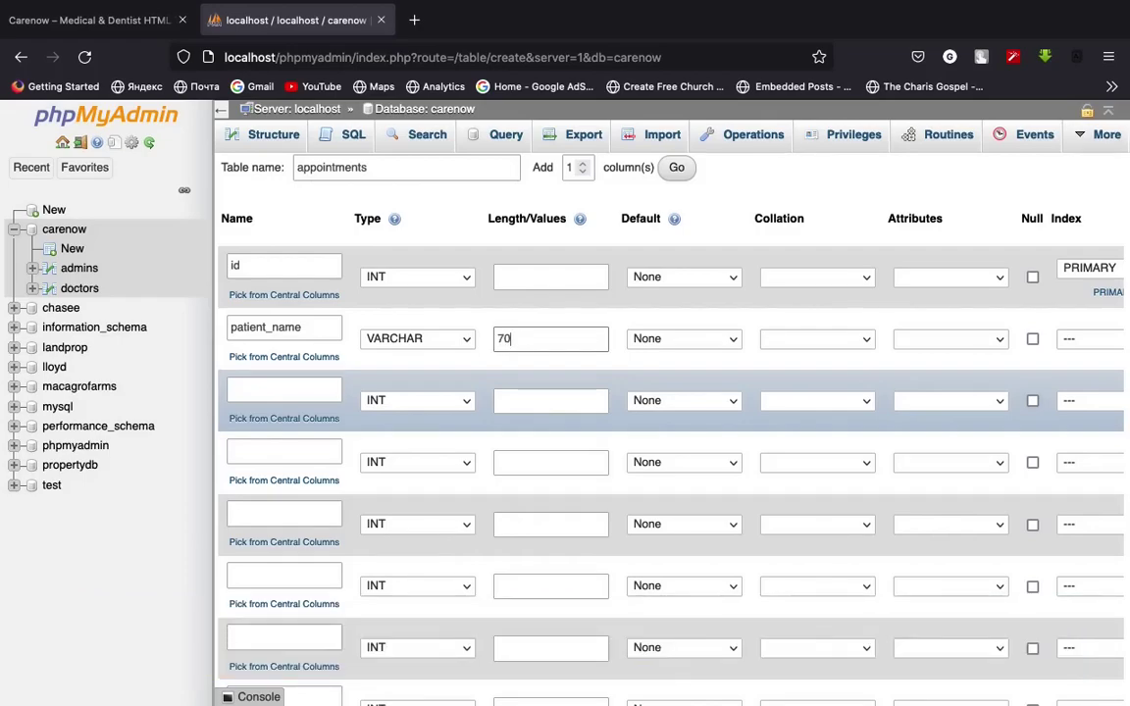
pyautogui.press('BackSpace')
pyautogui.press('BackSpace')
pyautogui.write('150')
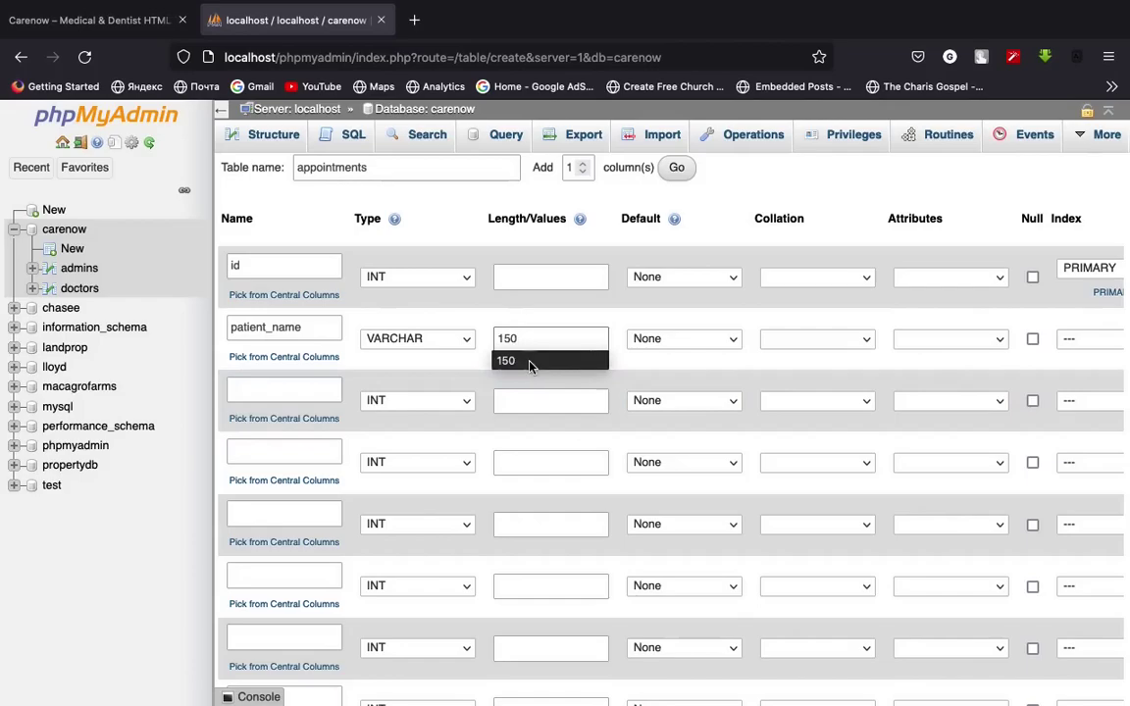
pyautogui.click(529, 362)
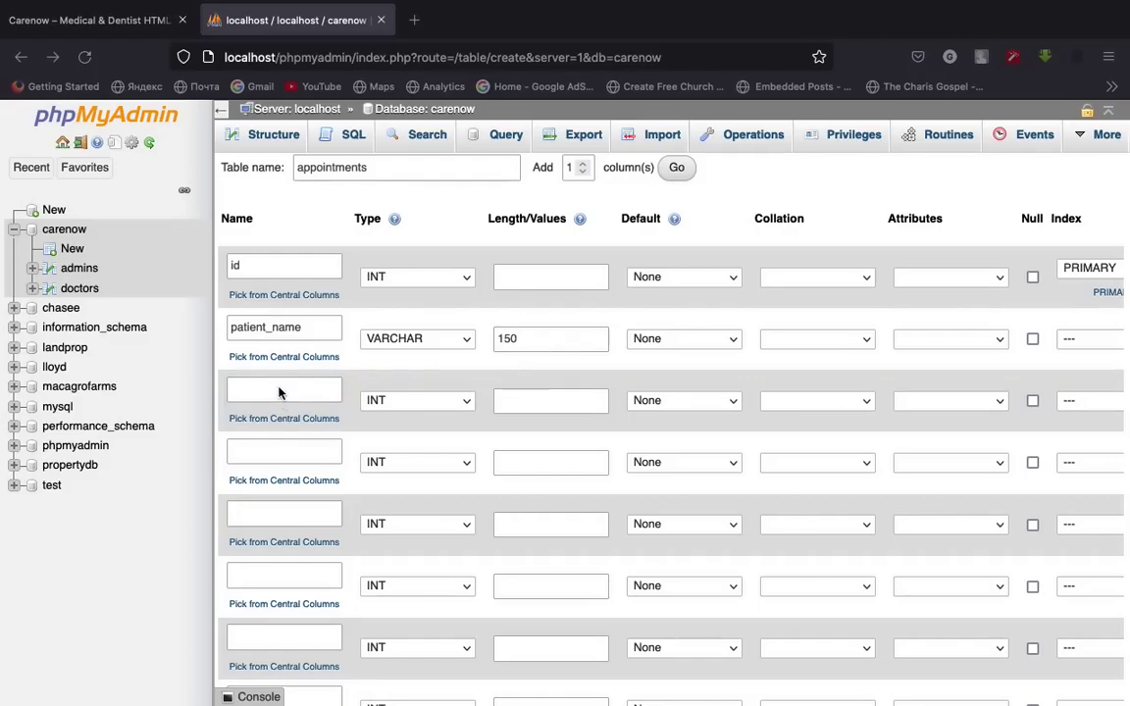
# Add the third column patient_email as VARCHAR with length 200
pyautogui.click(284, 389)
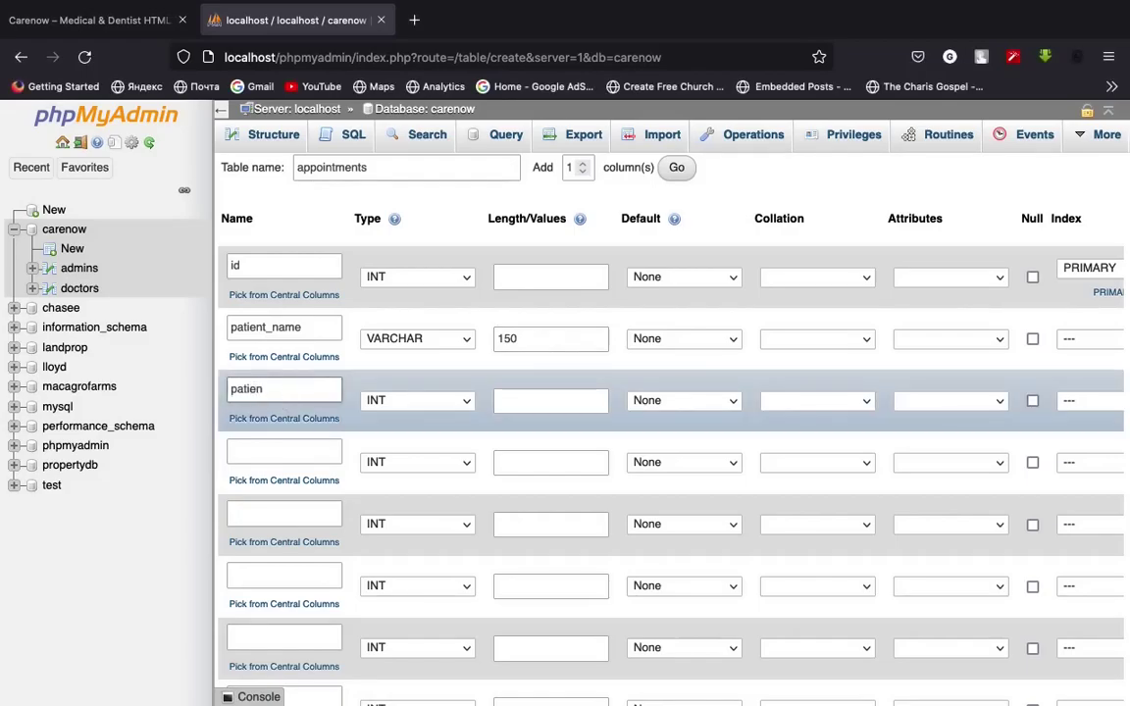
pyautogui.write('patient_email')
pyautogui.click(402, 401)
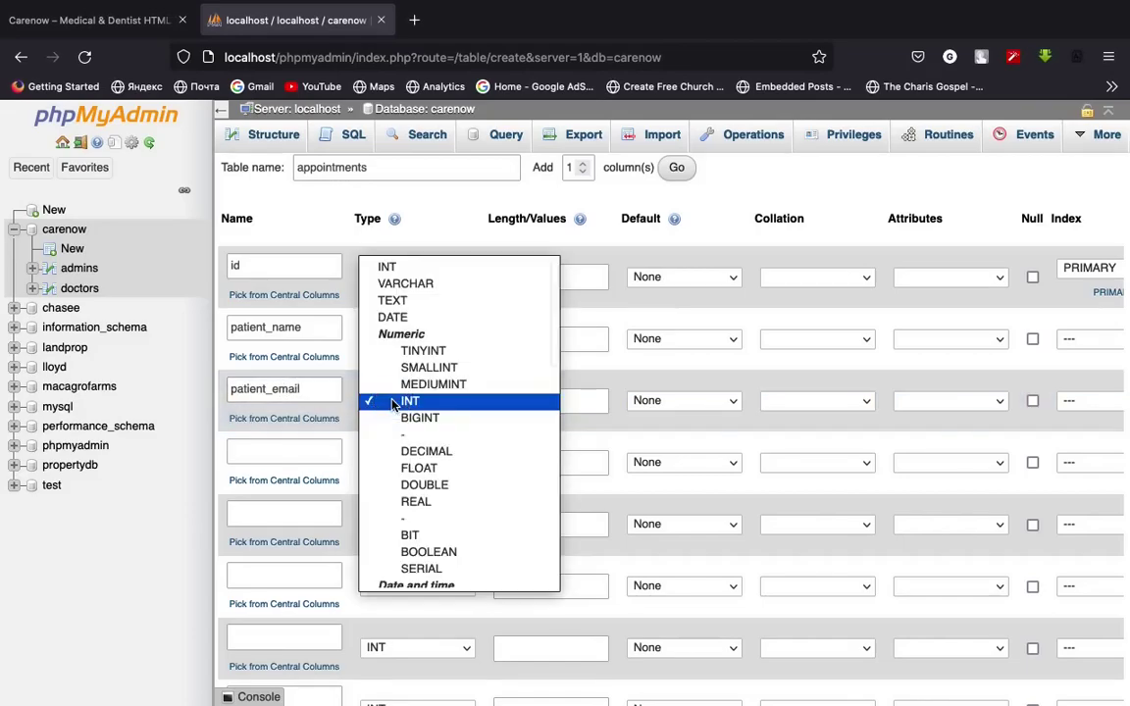
pyautogui.click(433, 285)
pyautogui.click(516, 407)
pyautogui.write('200')
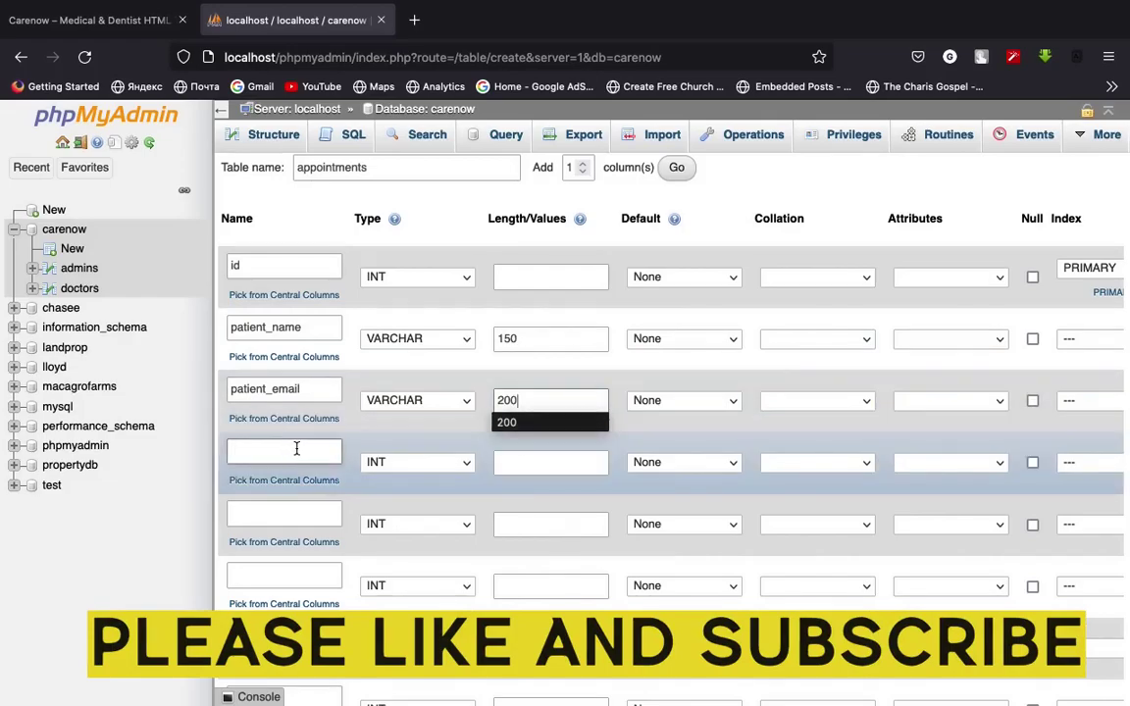
# Add the fourth column patient_dob as VARCHAR with length 15
pyautogui.click(296, 449)
pyautogui.write('patient_dob')
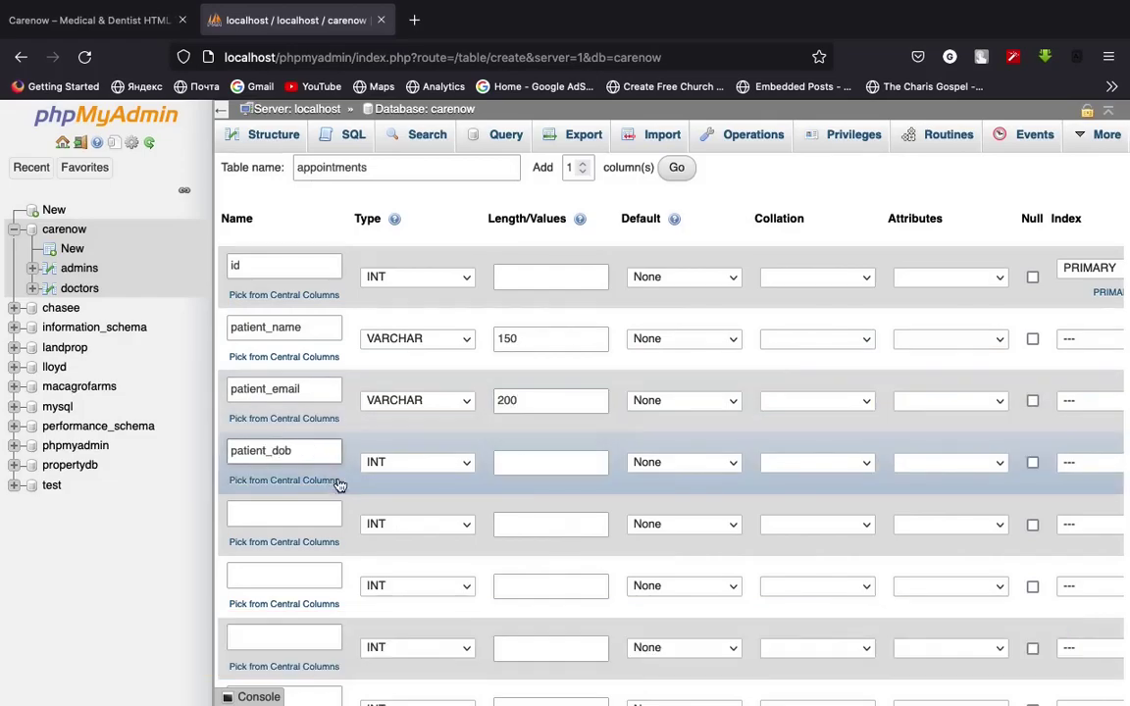
pyautogui.click(459, 462)
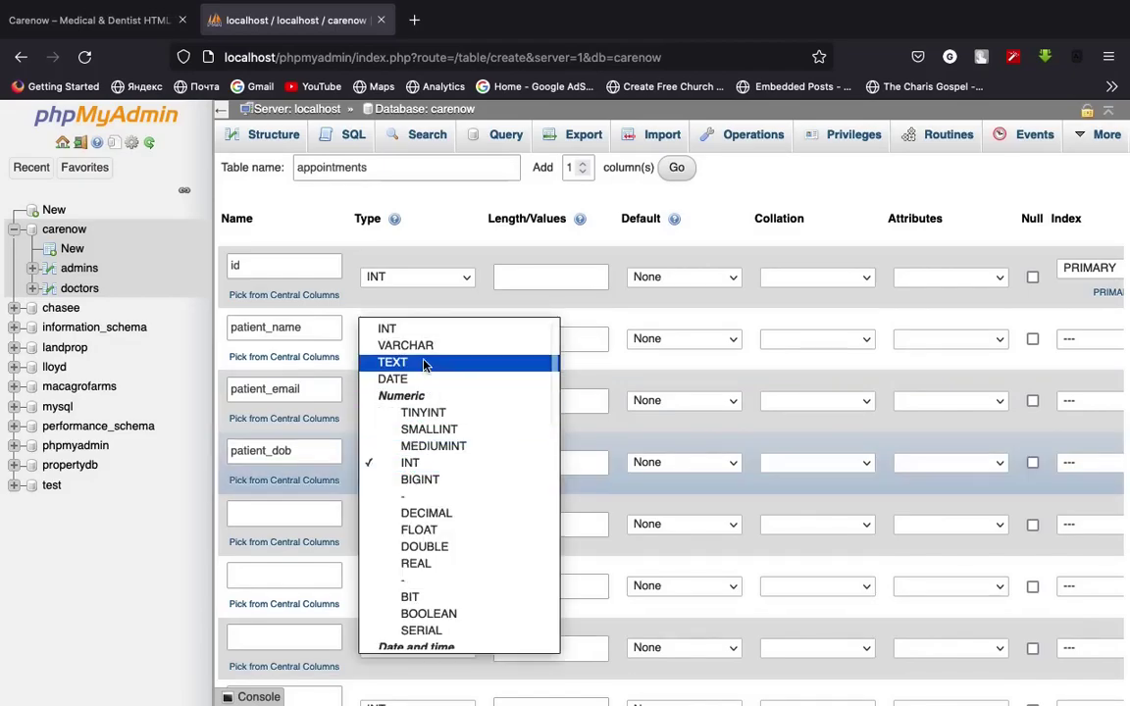
pyautogui.click(424, 363)
pyautogui.click(534, 467)
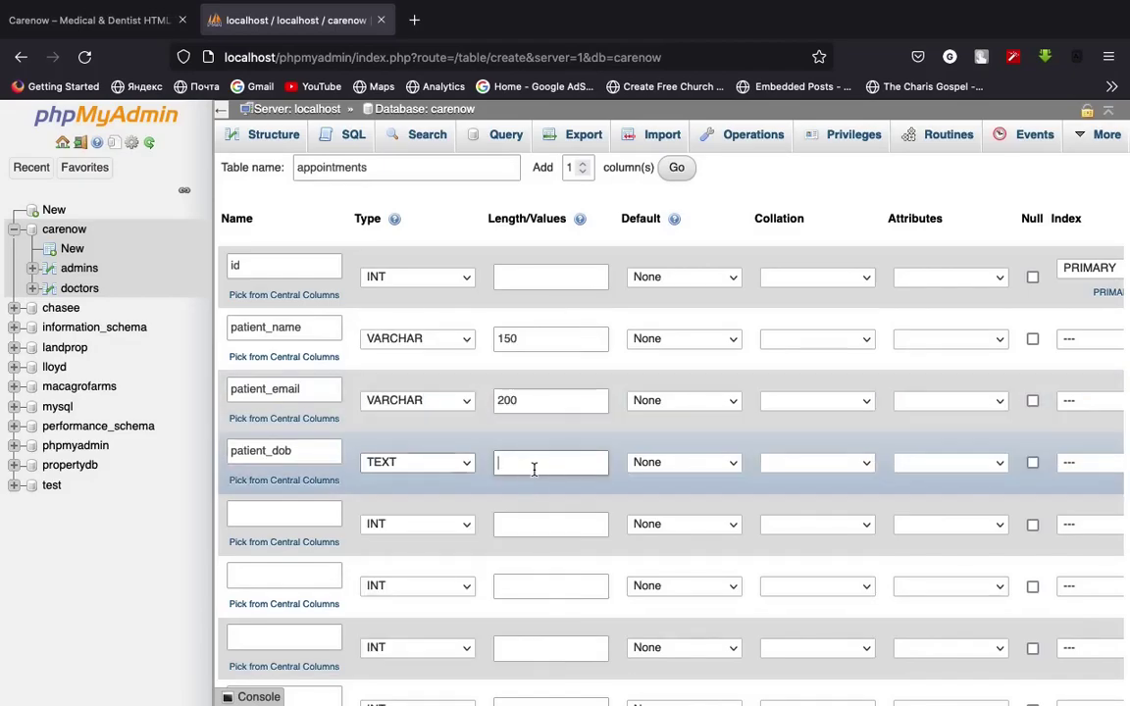
pyautogui.click(467, 462)
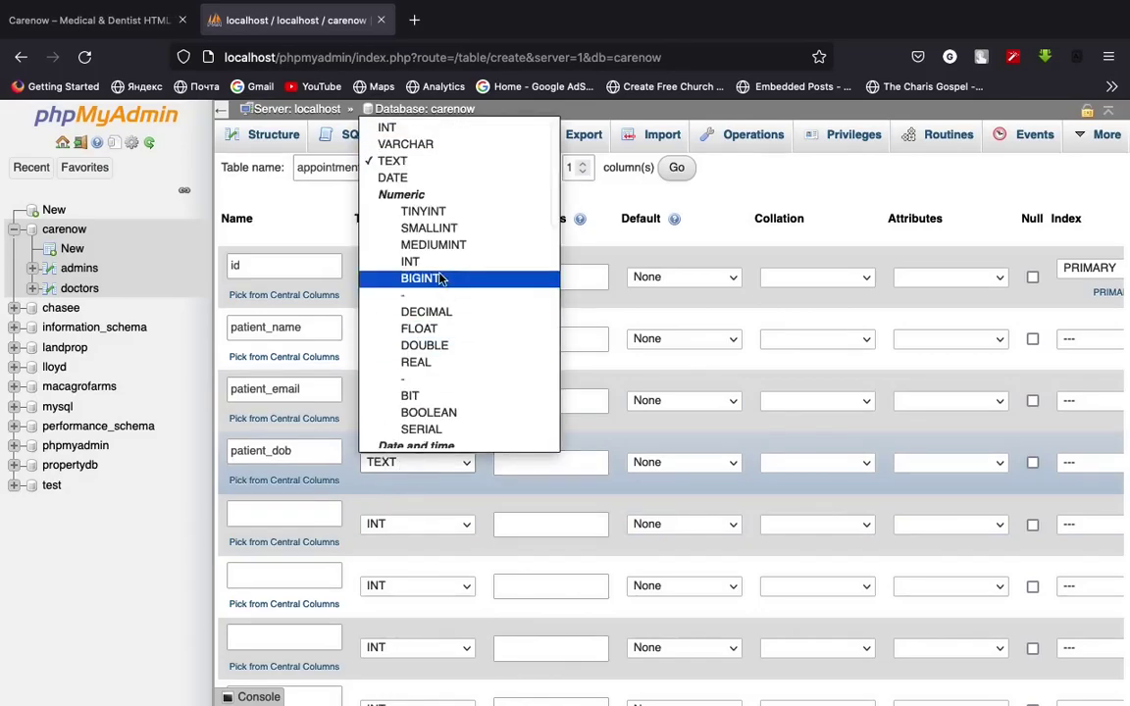
pyautogui.click(442, 163)
pyautogui.click(547, 466)
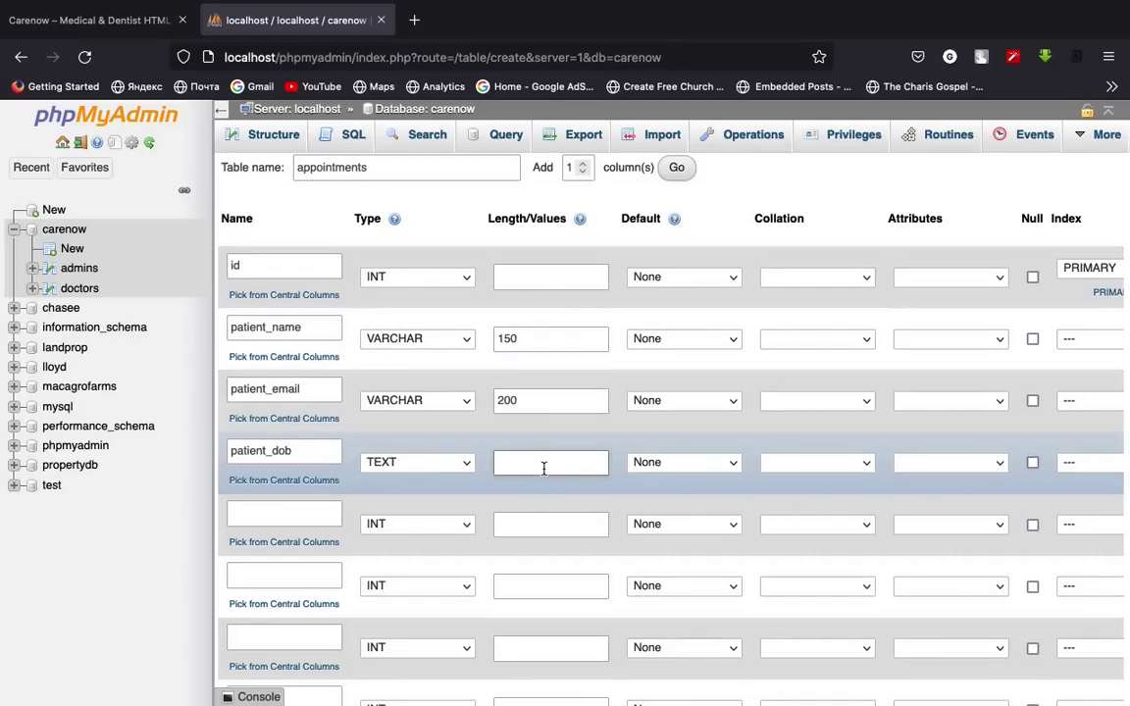
pyautogui.click(410, 476)
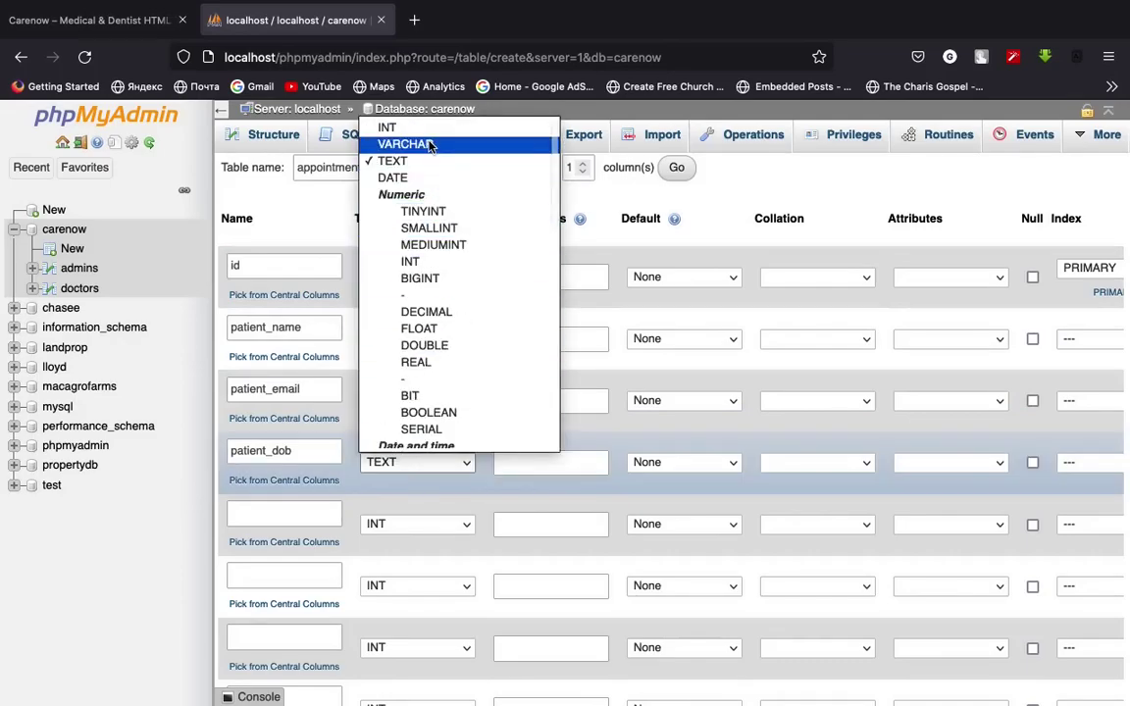
pyautogui.click(432, 145)
pyautogui.click(542, 461)
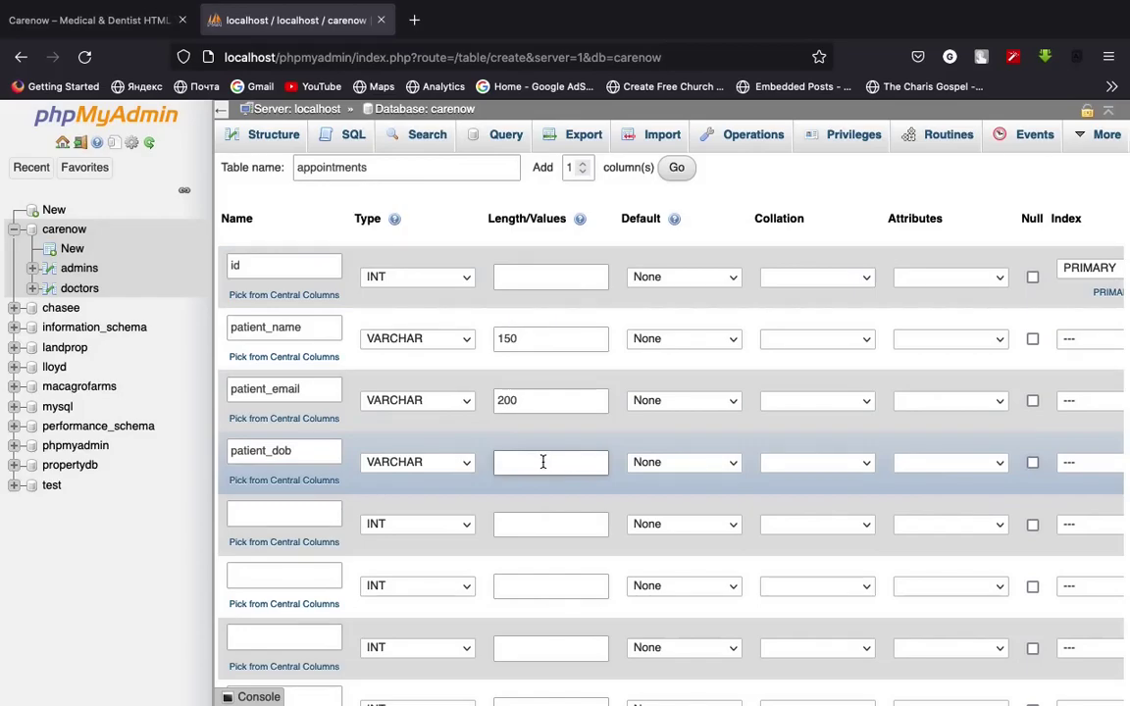
pyautogui.write('15')
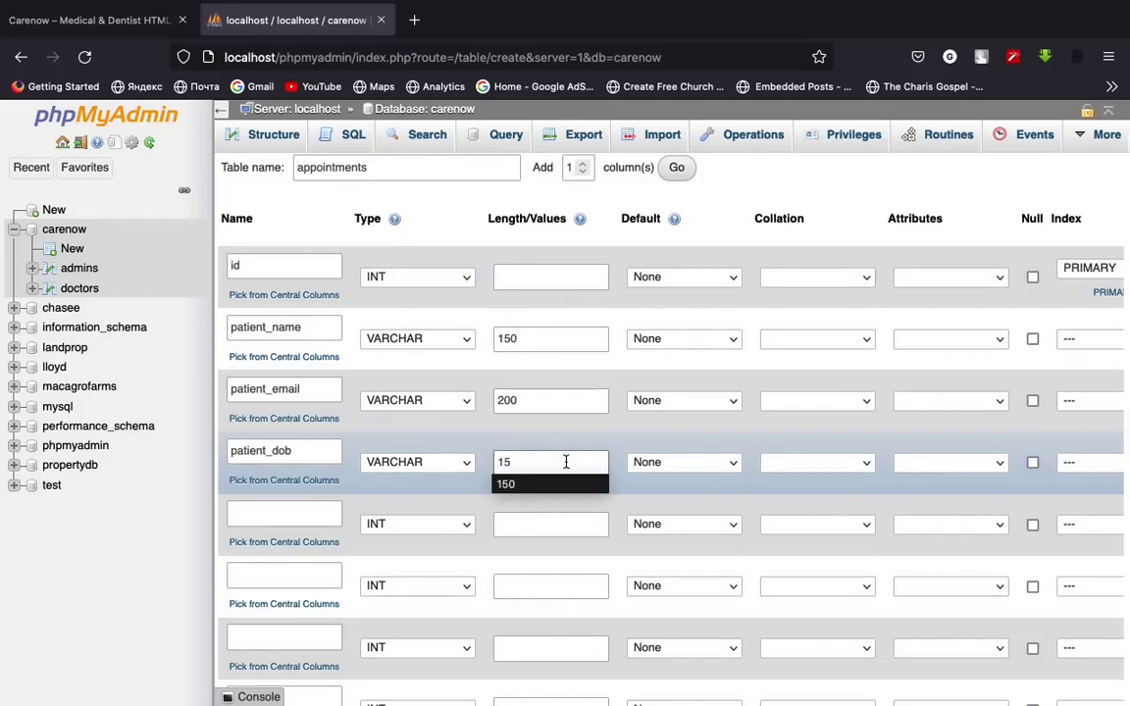
# Name the fifth column patient_phone, then look at the Carenow booking page
pyautogui.scroll(-1, 566, 449)
pyautogui.click(314, 510)
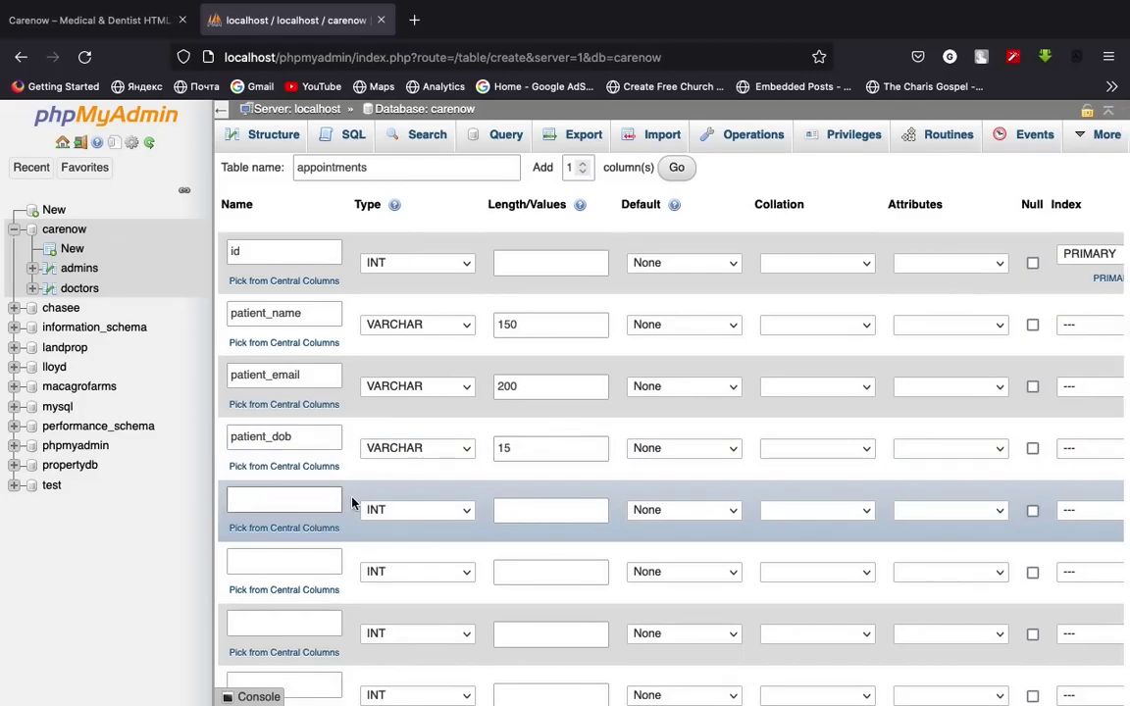
pyautogui.write('patient_phone')
pyautogui.click(88, 20)
pyautogui.scroll(5, 417, 398)
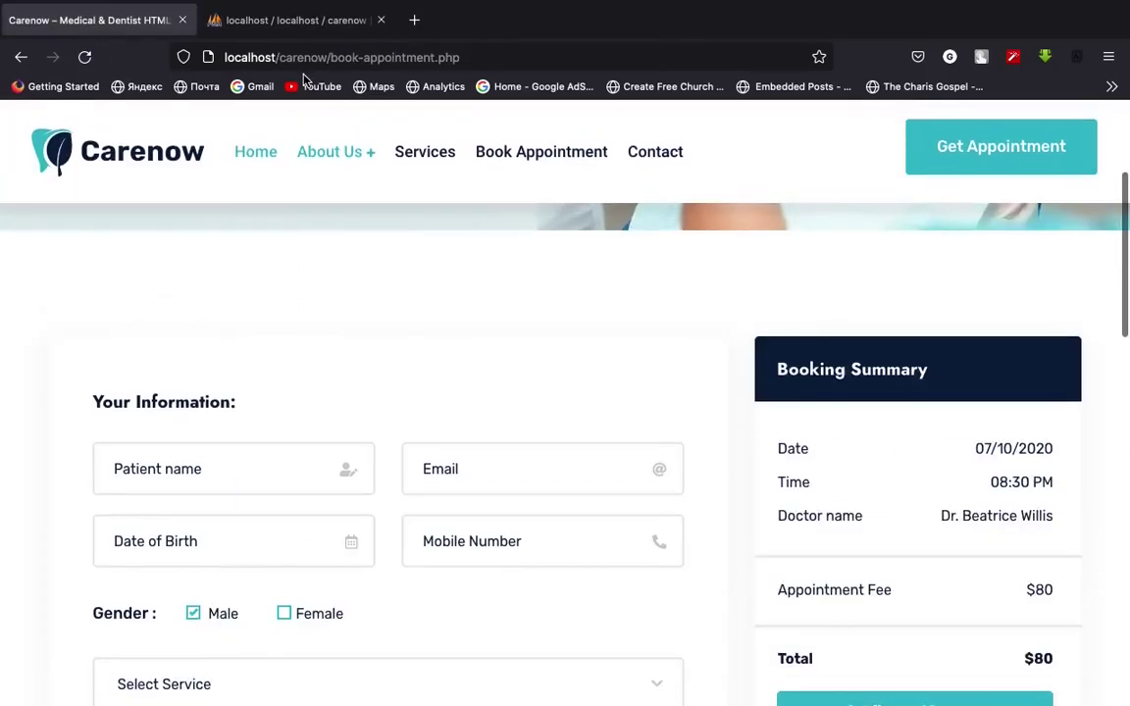
pyautogui.click(294, 20)
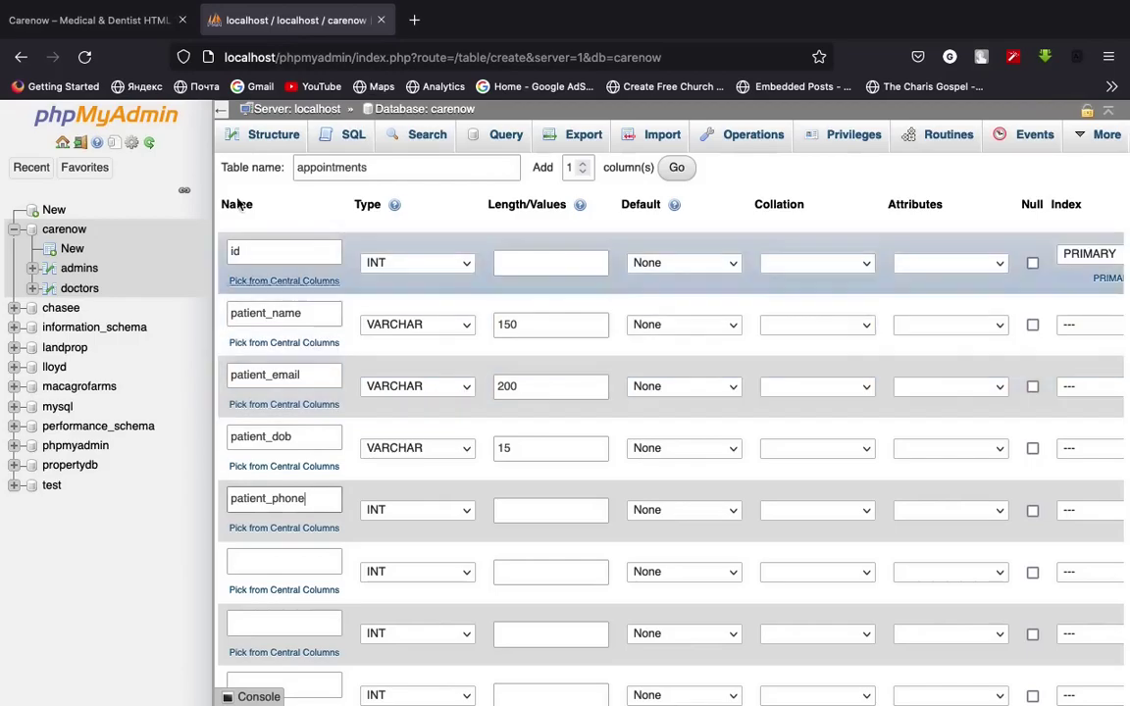
pyautogui.click(99, 23)
pyautogui.scroll(-1, 429, 354)
pyautogui.scroll(-2, 428, 354)
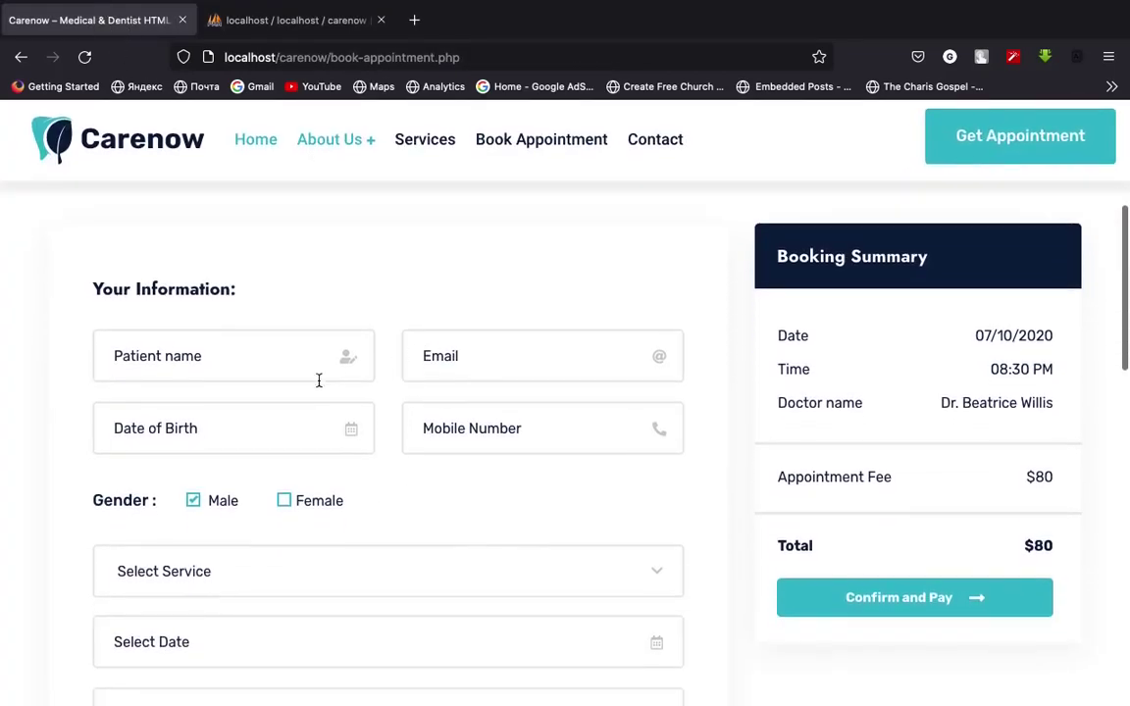
pyautogui.click(286, 20)
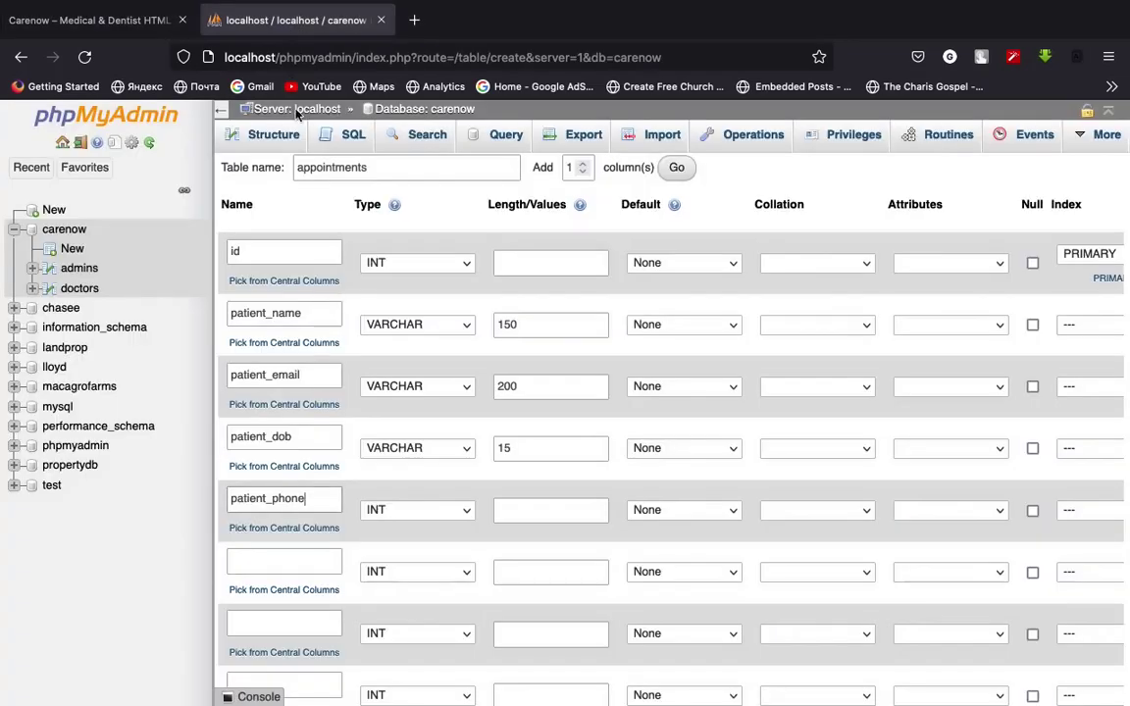
pyautogui.click(118, 20)
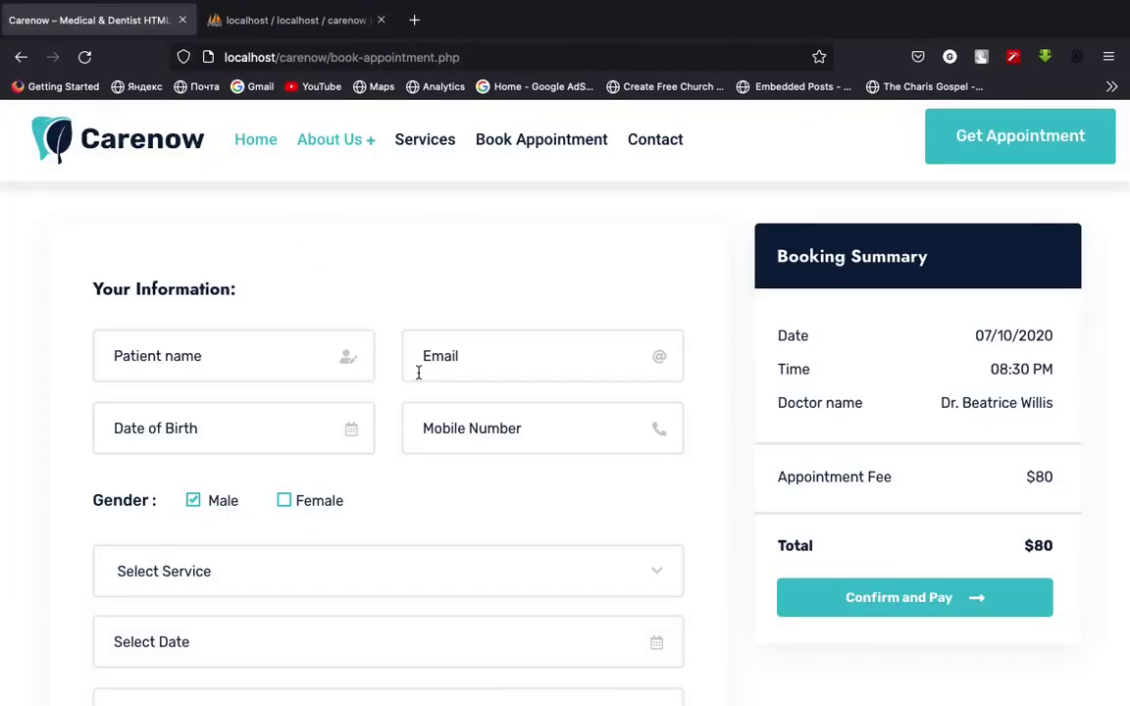
pyautogui.click(301, 25)
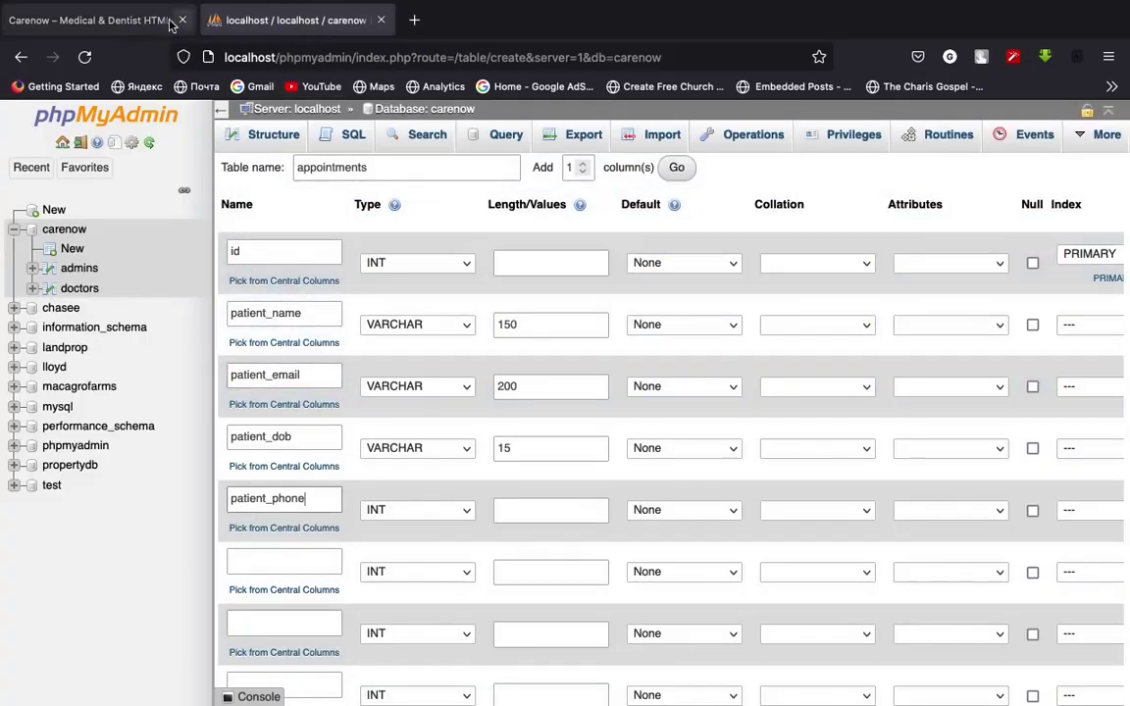
pyautogui.click(128, 19)
pyautogui.scroll(-1, 310, 458)
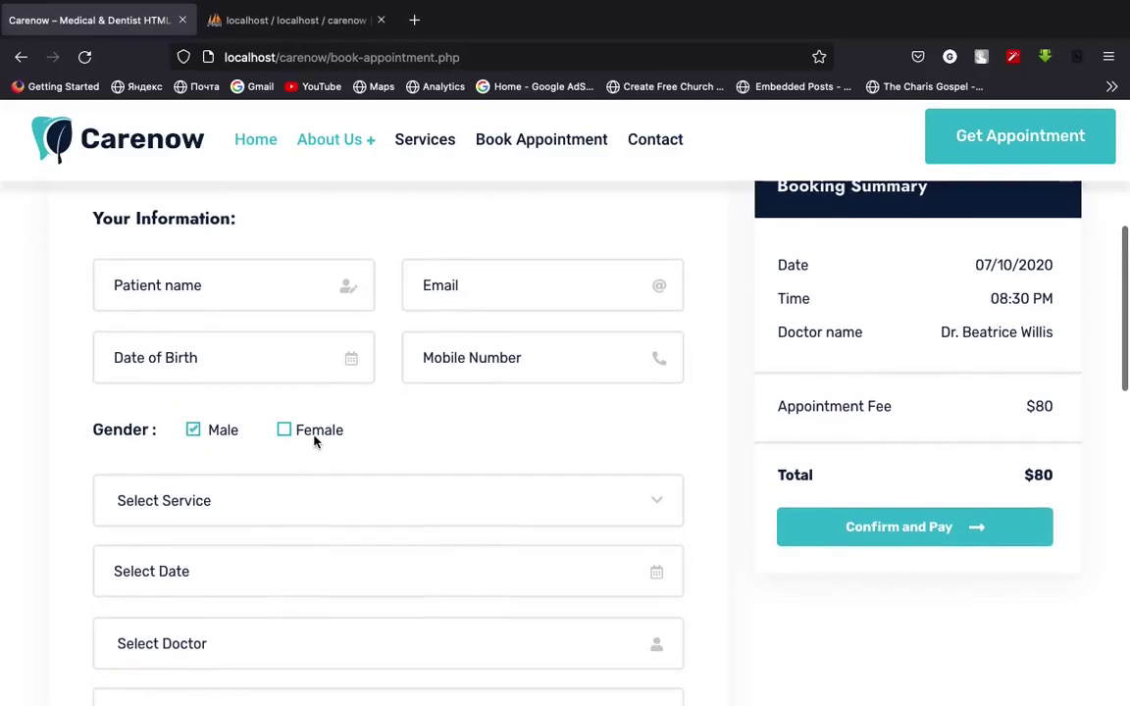
pyautogui.click(302, 22)
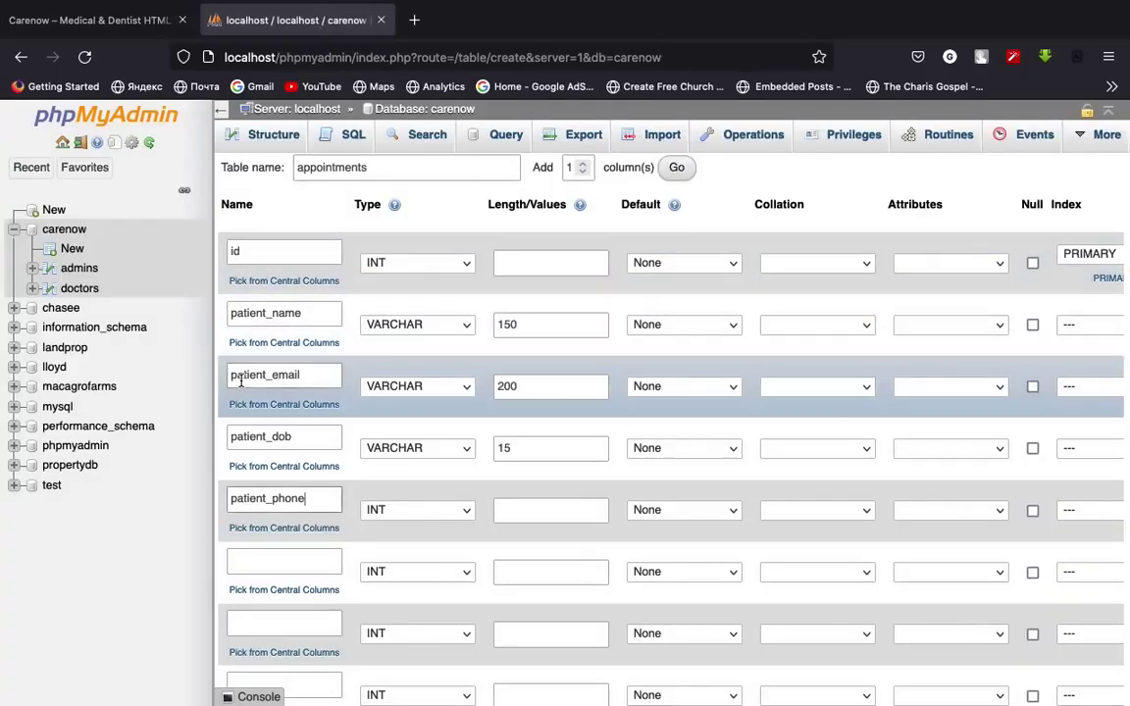
pyautogui.click(127, 19)
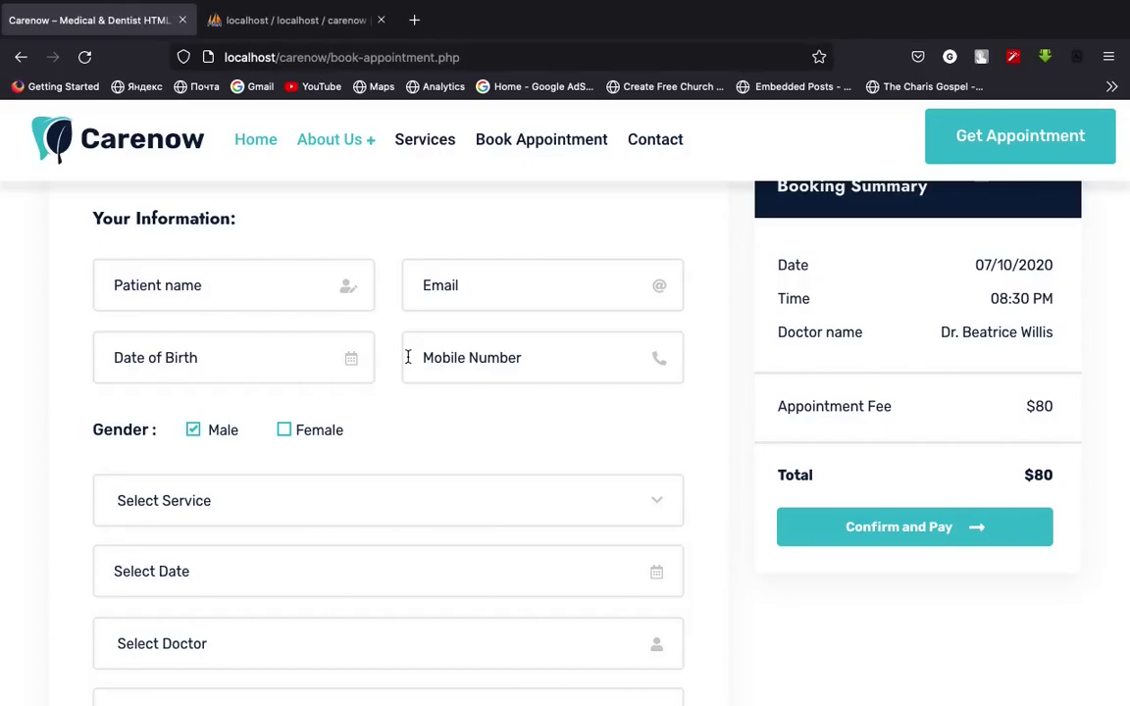
pyautogui.click(312, 58)
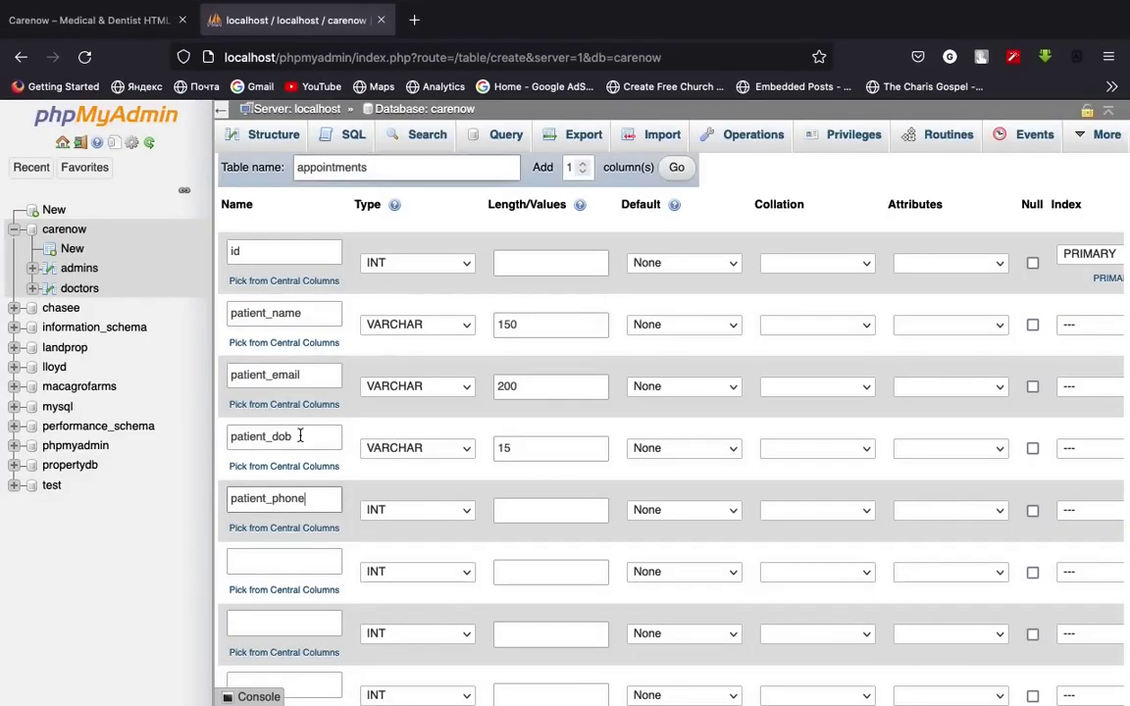
pyautogui.click(100, 21)
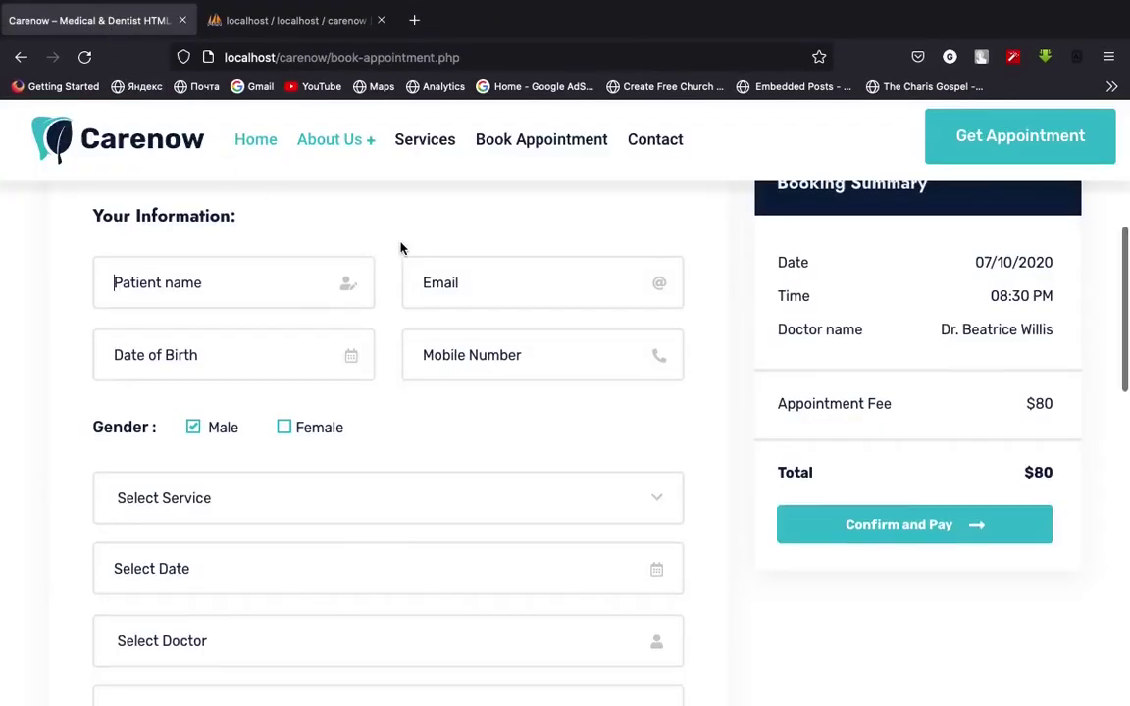
pyautogui.moveTo(93, 361); pyautogui.dragTo(416, 364)
pyautogui.scroll(-1, 204, 376)
pyautogui.click(162, 469)
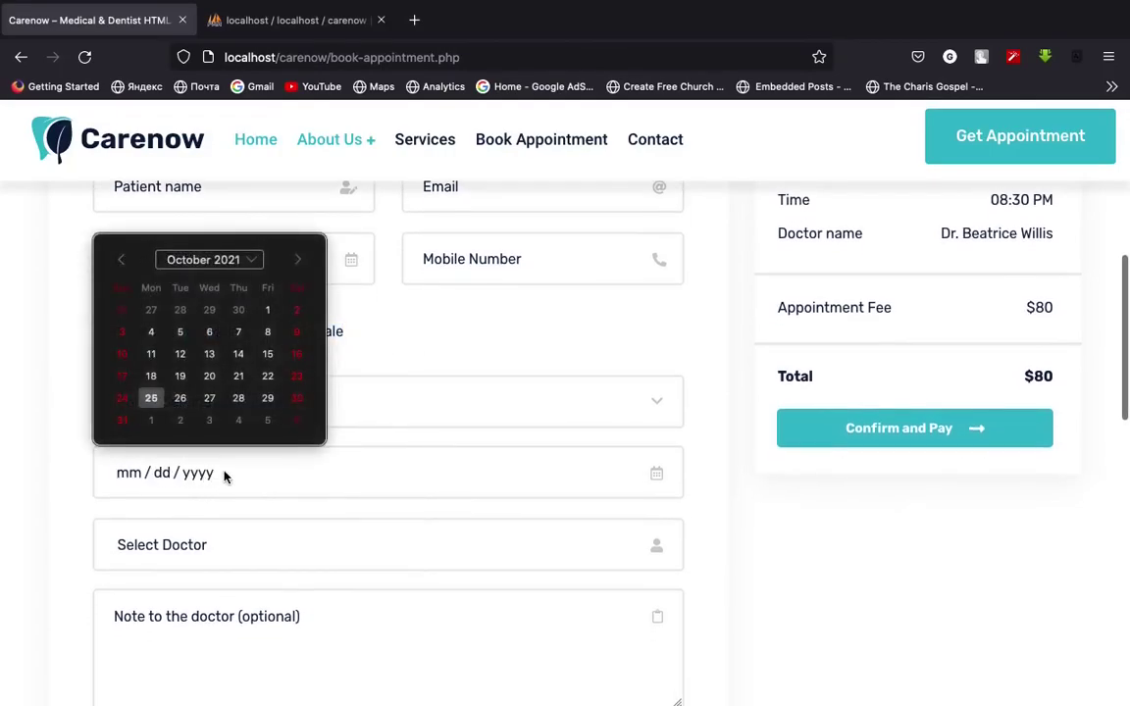
pyautogui.click(26, 424)
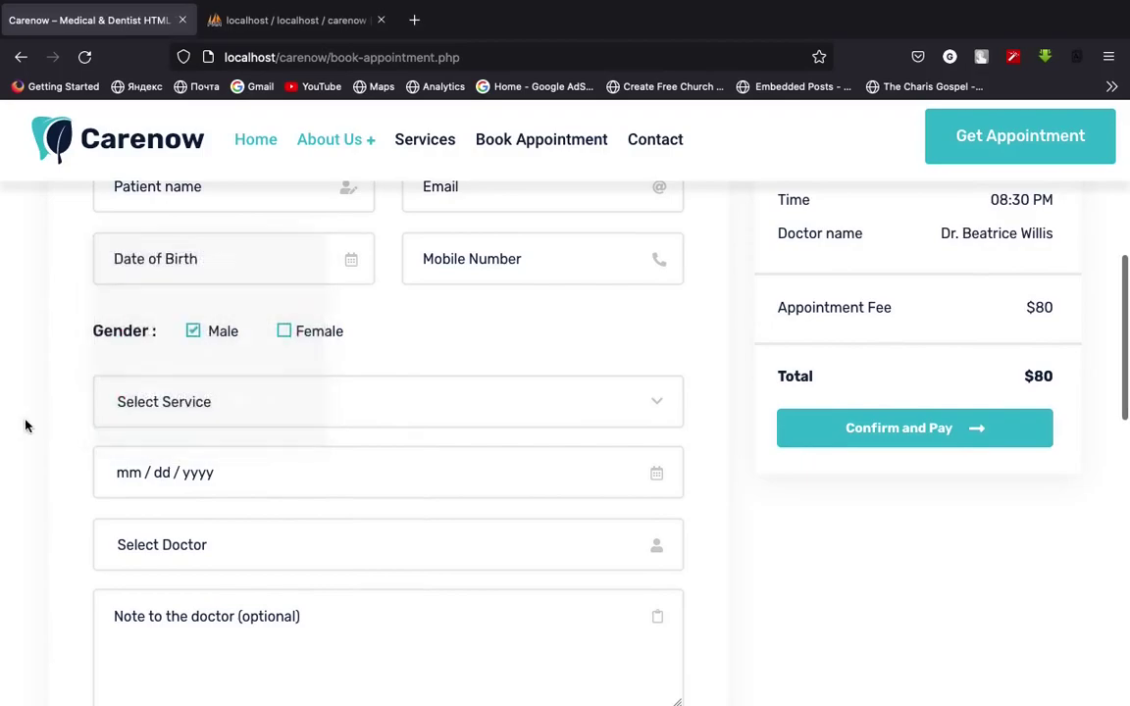
pyautogui.click(203, 556)
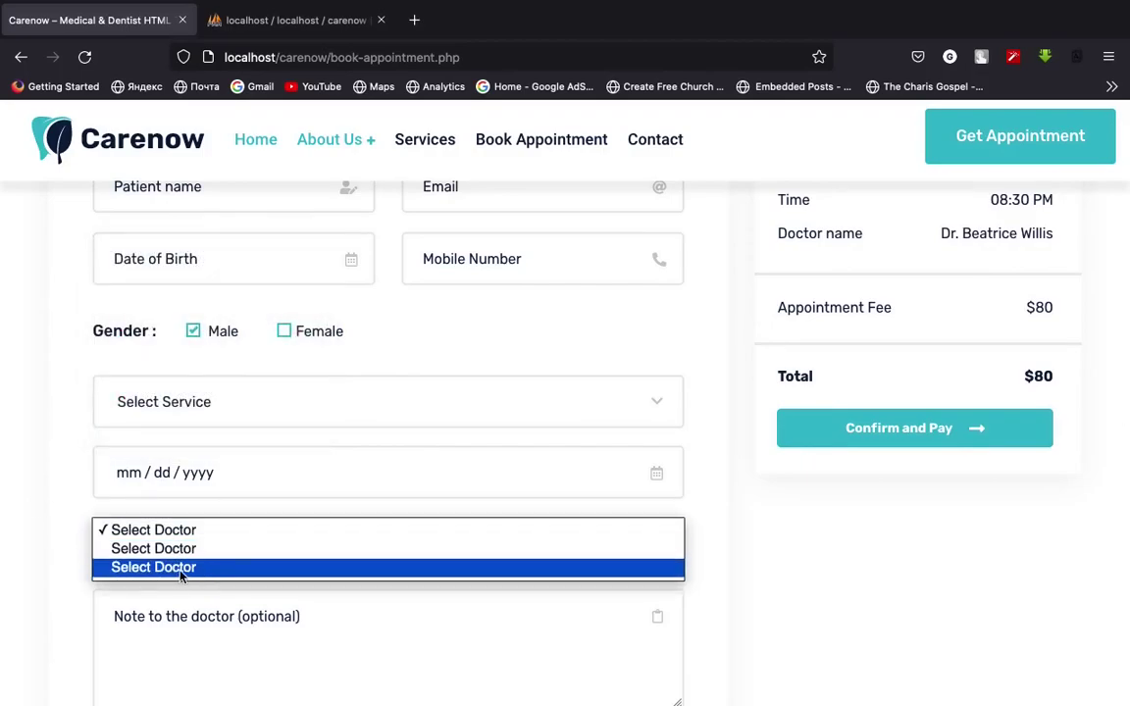
pyautogui.click(20, 505)
pyautogui.scroll(-3, 293, 588)
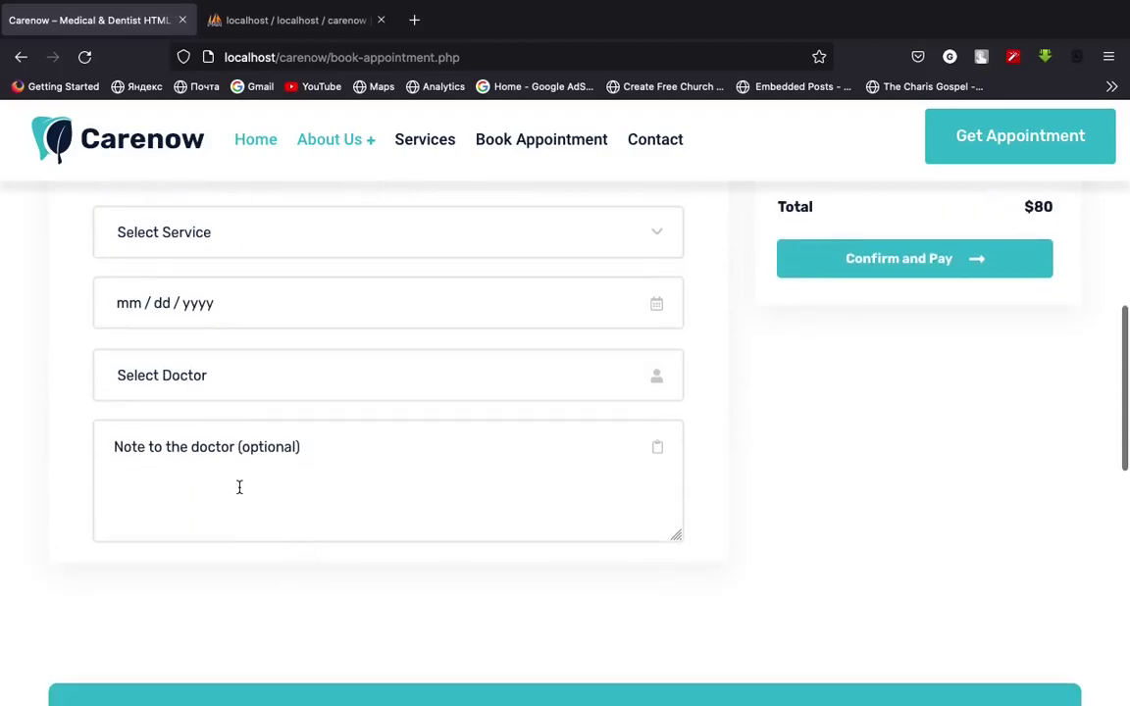
pyautogui.scroll(3, 324, 496)
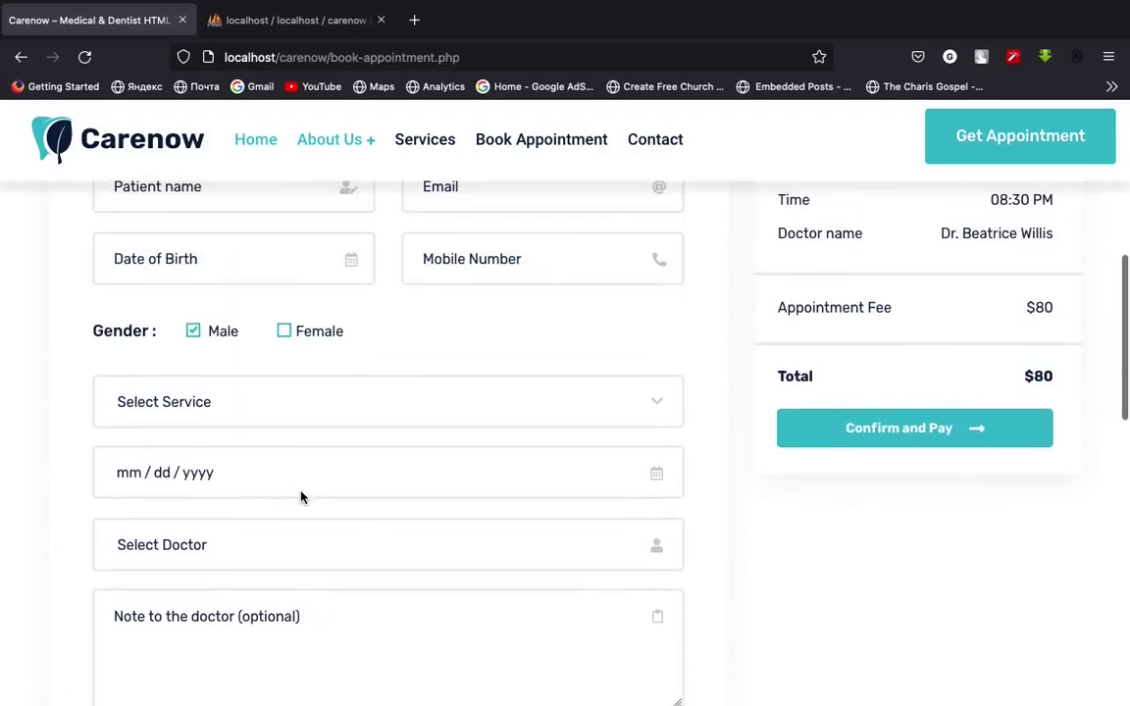
pyautogui.scroll(2, 676, 544)
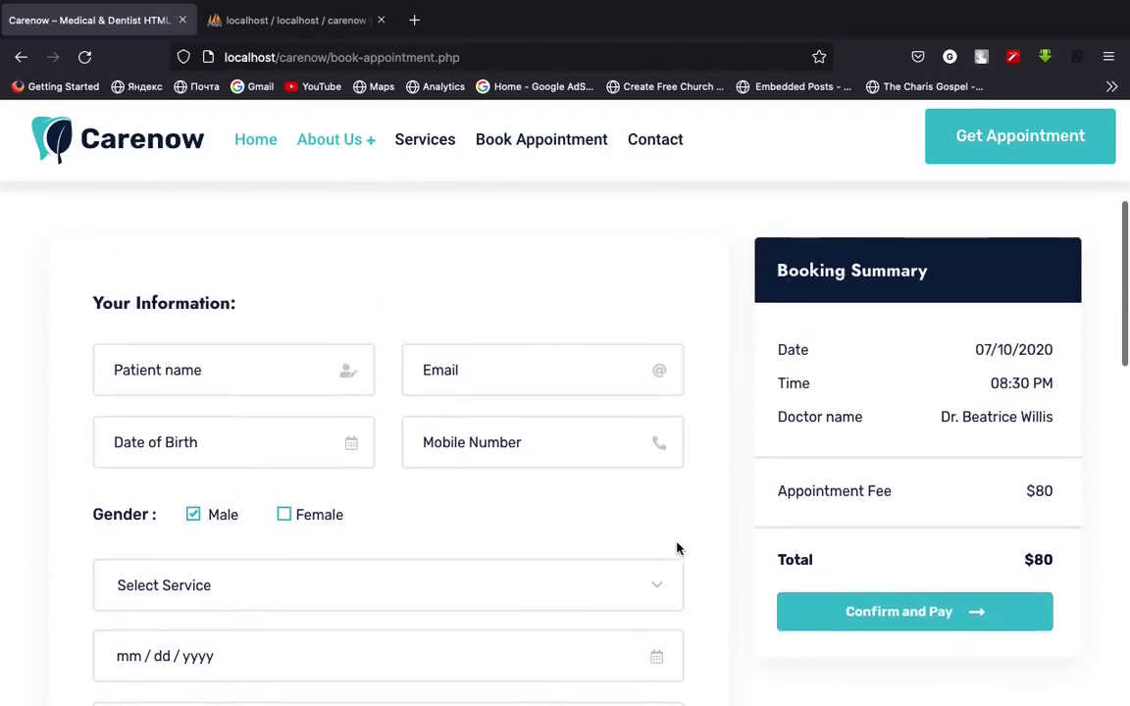
pyautogui.scroll(-2, 676, 544)
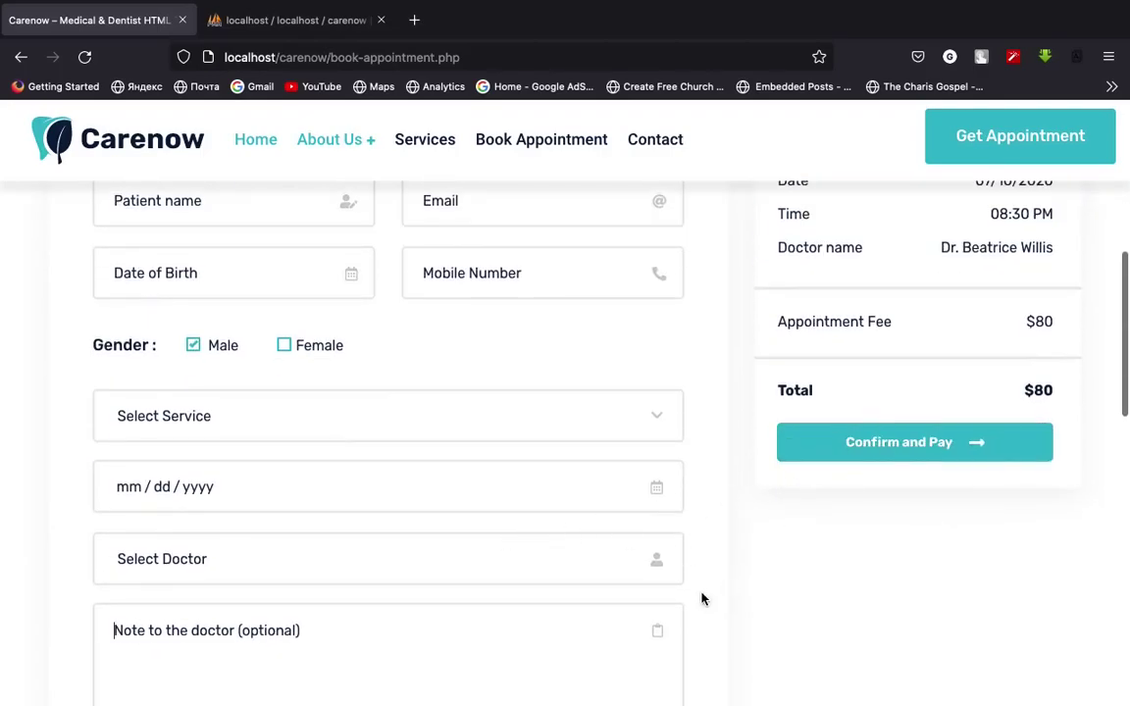
pyautogui.scroll(5, 676, 575)
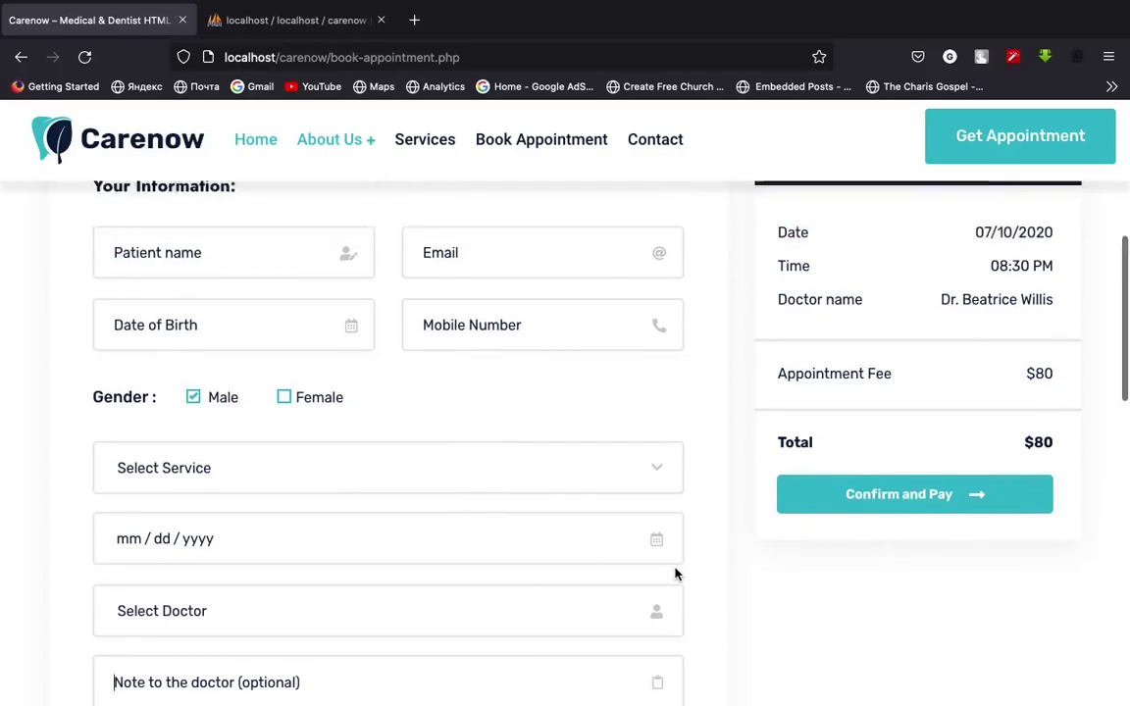
pyautogui.scroll(-5, 676, 575)
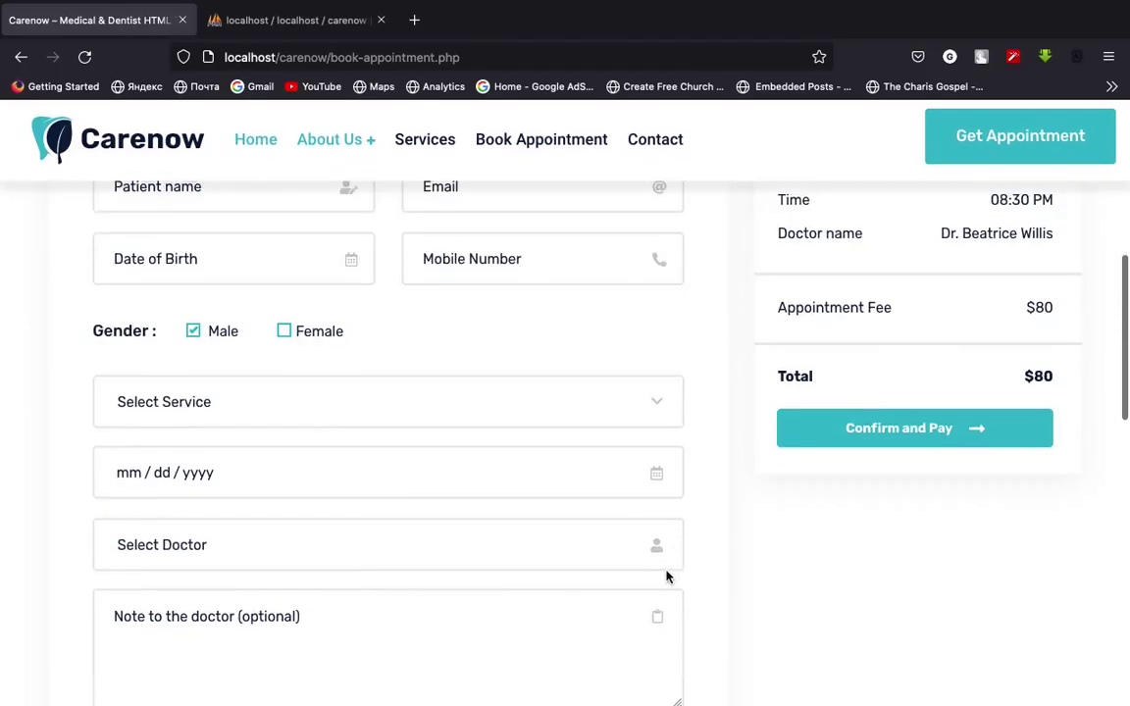
pyautogui.click(328, 20)
# Make patient_phone a VARCHAR column with length 15
pyautogui.scroll(-1, 371, 409)
pyautogui.click(246, 490)
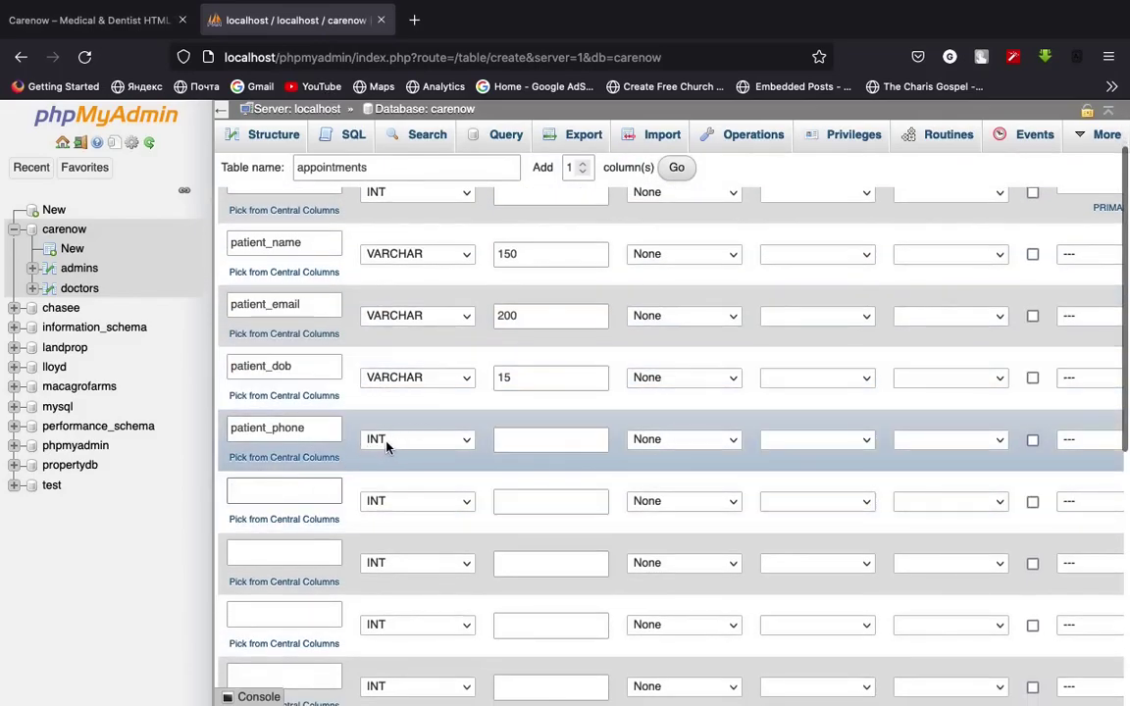
pyautogui.click(392, 441)
pyautogui.click(406, 127)
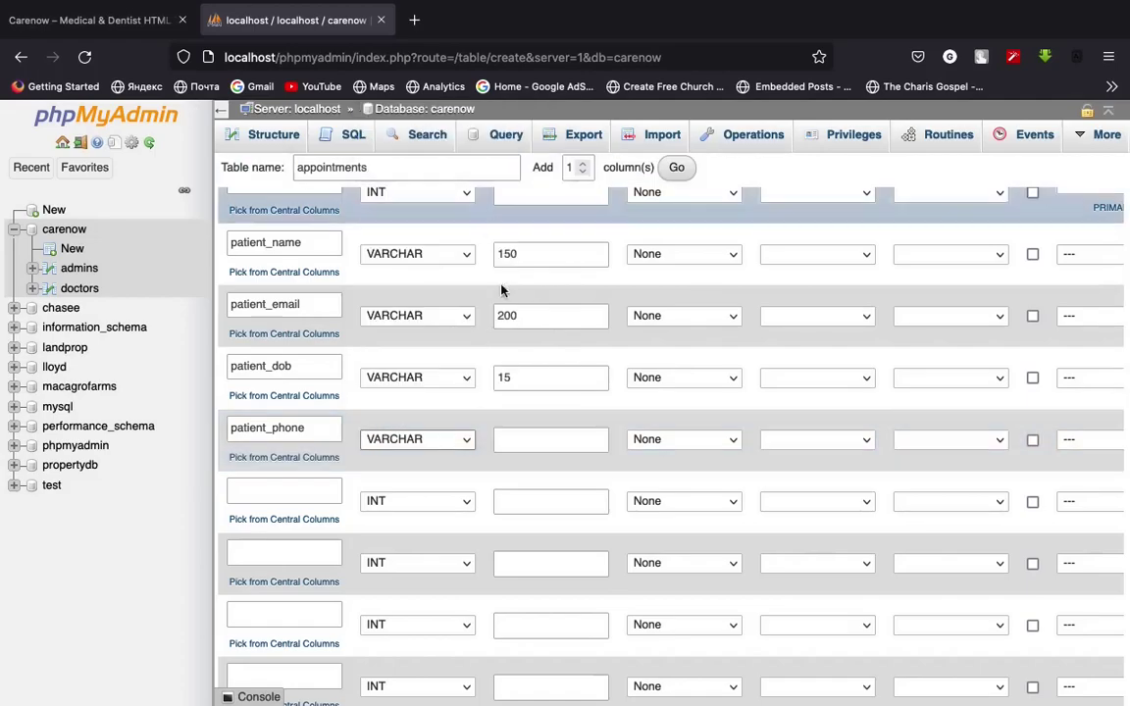
pyautogui.click(550, 450)
pyautogui.write('15')
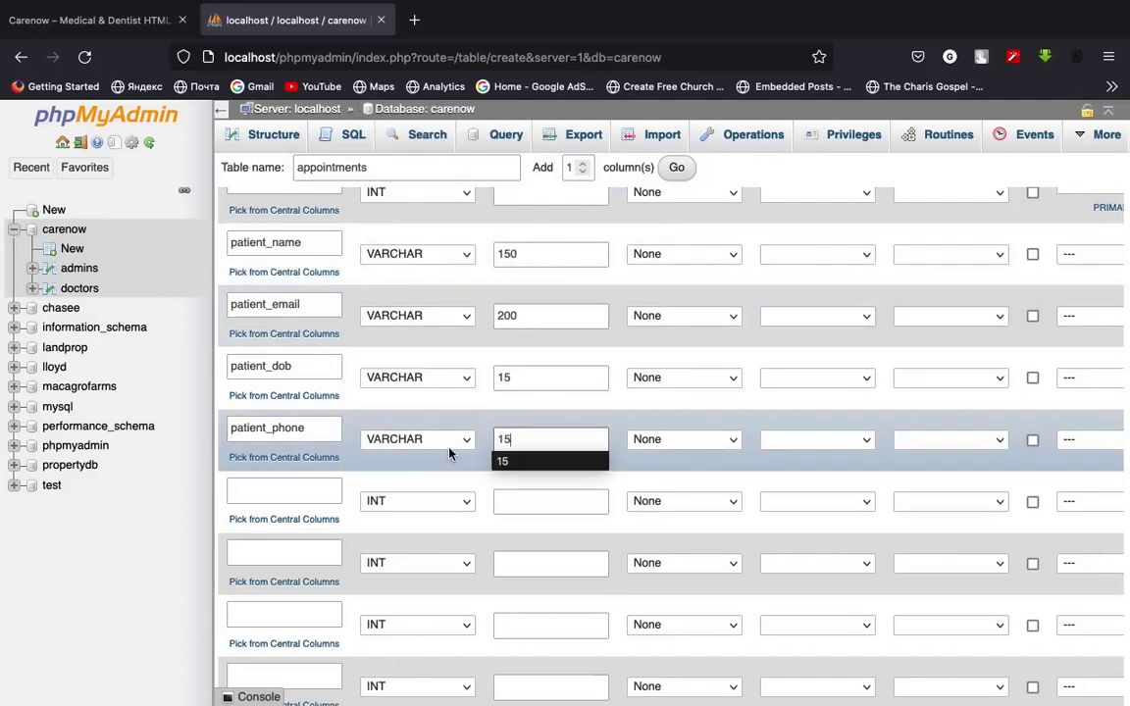
# Add a patient_gender column as VARCHAR with length 7
pyautogui.click(289, 491)
pyautogui.write('patient_gender')
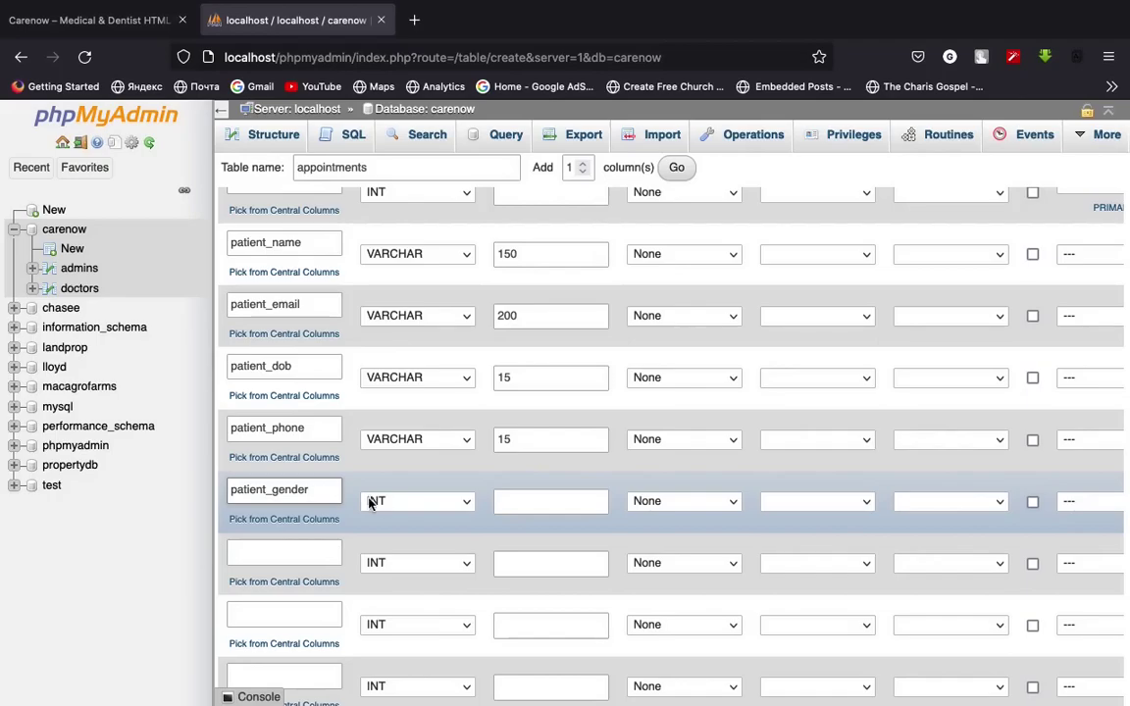
pyautogui.click(369, 503)
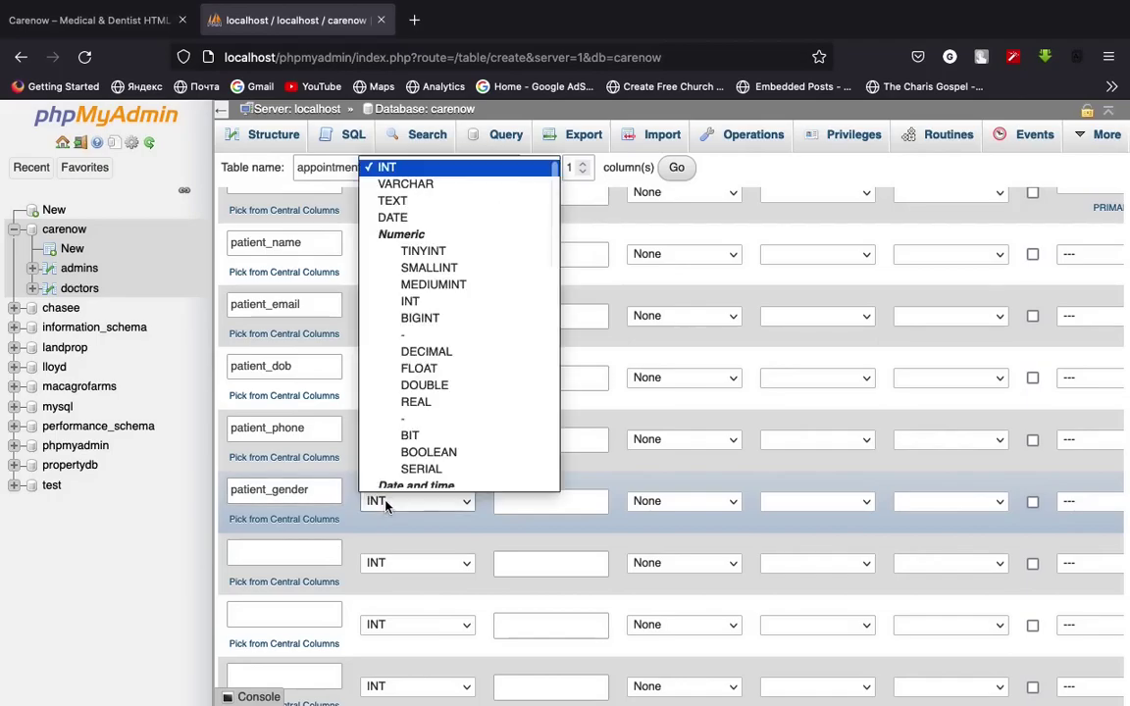
pyautogui.click(438, 185)
pyautogui.click(550, 499)
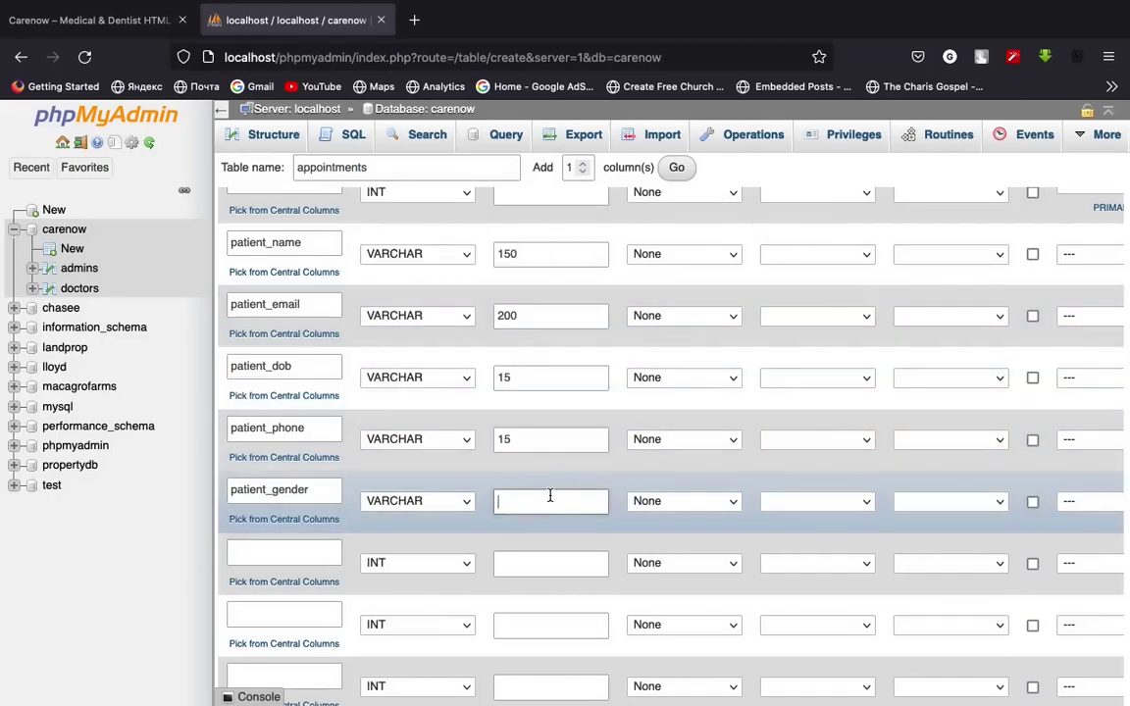
pyautogui.write('7')
# Add a service column as VARCHAR with length 15
pyautogui.click(301, 556)
pyautogui.write('service')
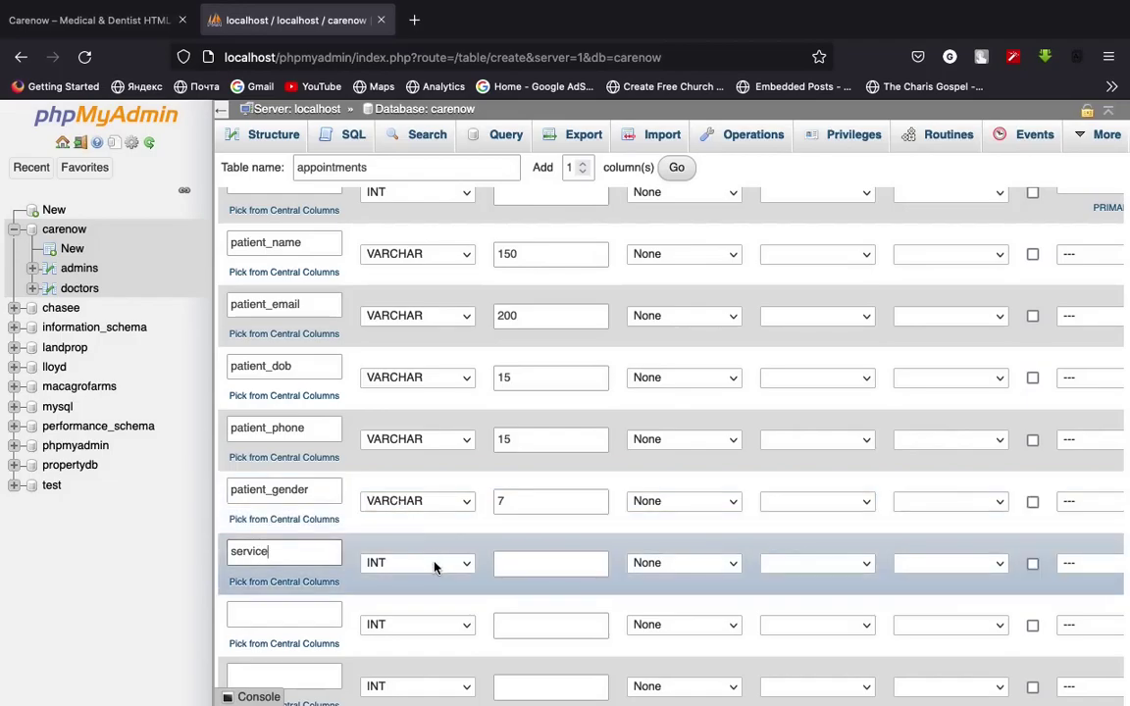
pyautogui.click(434, 563)
pyautogui.click(444, 245)
pyautogui.click(551, 563)
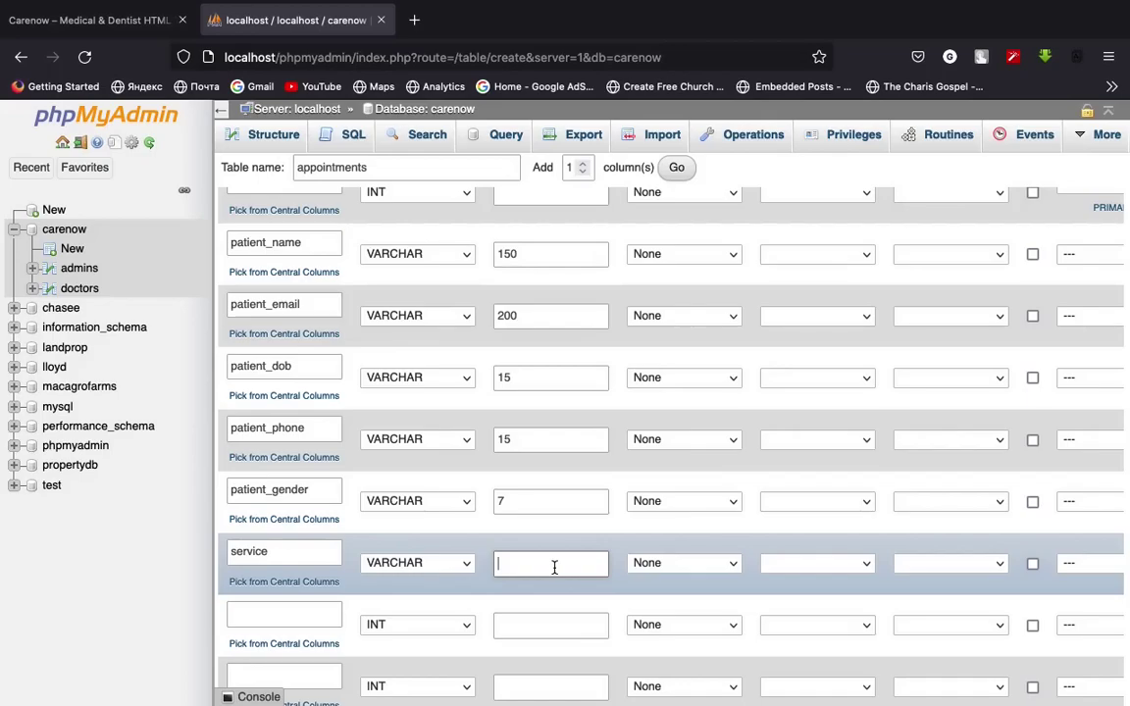
pyautogui.write('15')
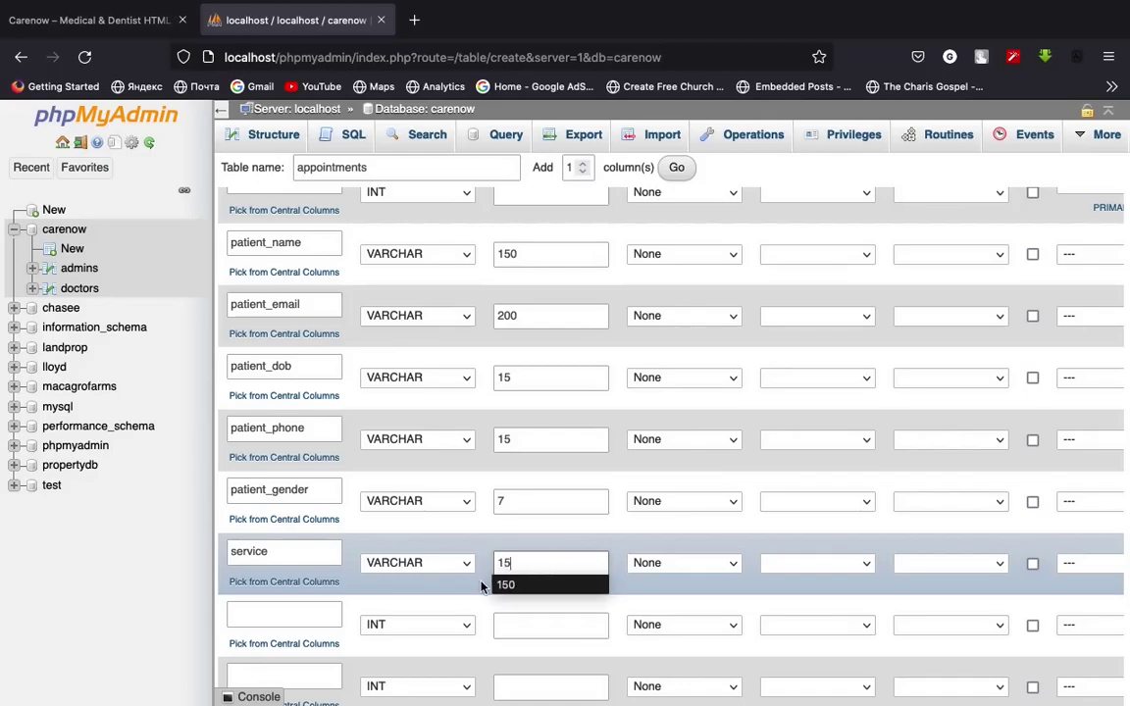
pyautogui.scroll(-2, 550, 530)
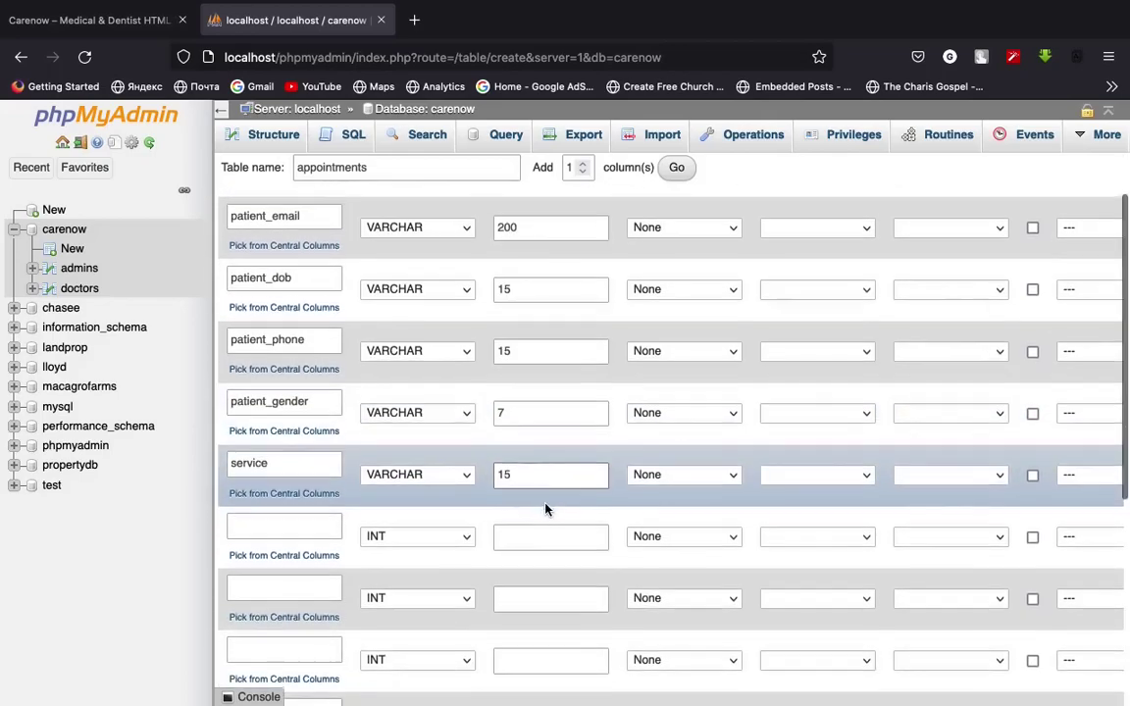
pyautogui.scroll(-1, 547, 507)
# Add a booked_date column as VARCHAR with length 15
pyautogui.click(278, 514)
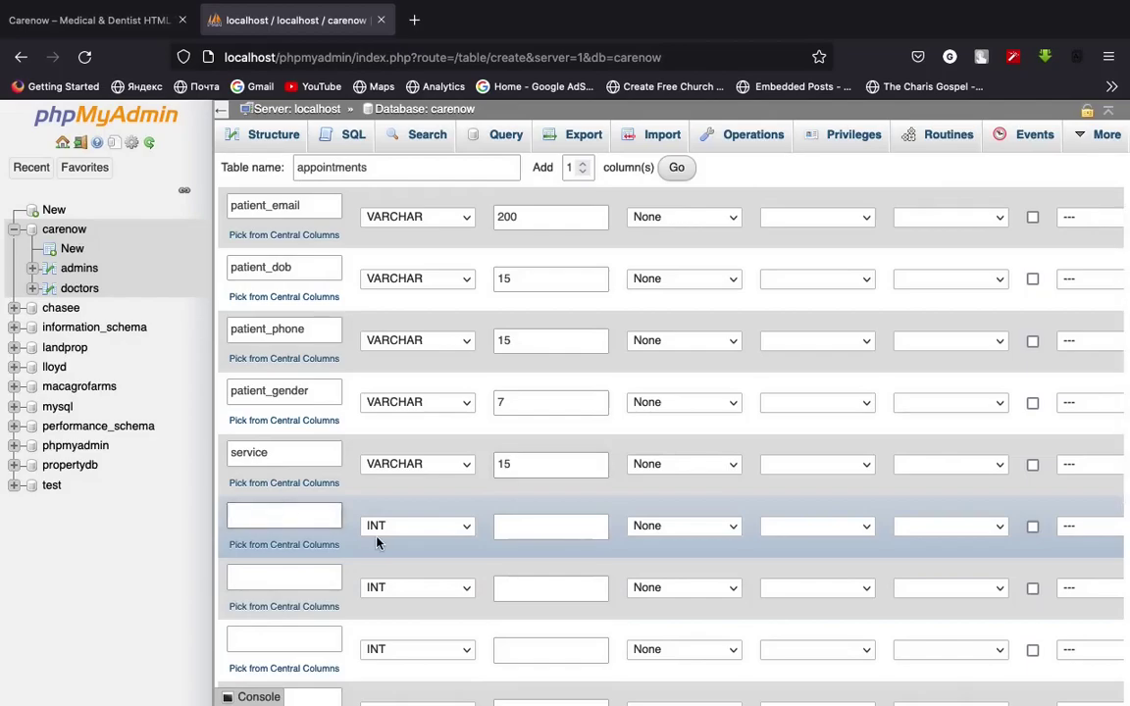
pyautogui.write('date')
pyautogui.press('BackSpace')
pyautogui.press('BackSpace')
pyautogui.press('BackSpace')
pyautogui.press('BackSpace')
pyautogui.write('date')
pyautogui.press('BackSpace')
pyautogui.press('BackSpace')
pyautogui.write('booked_date')
pyautogui.click(429, 531)
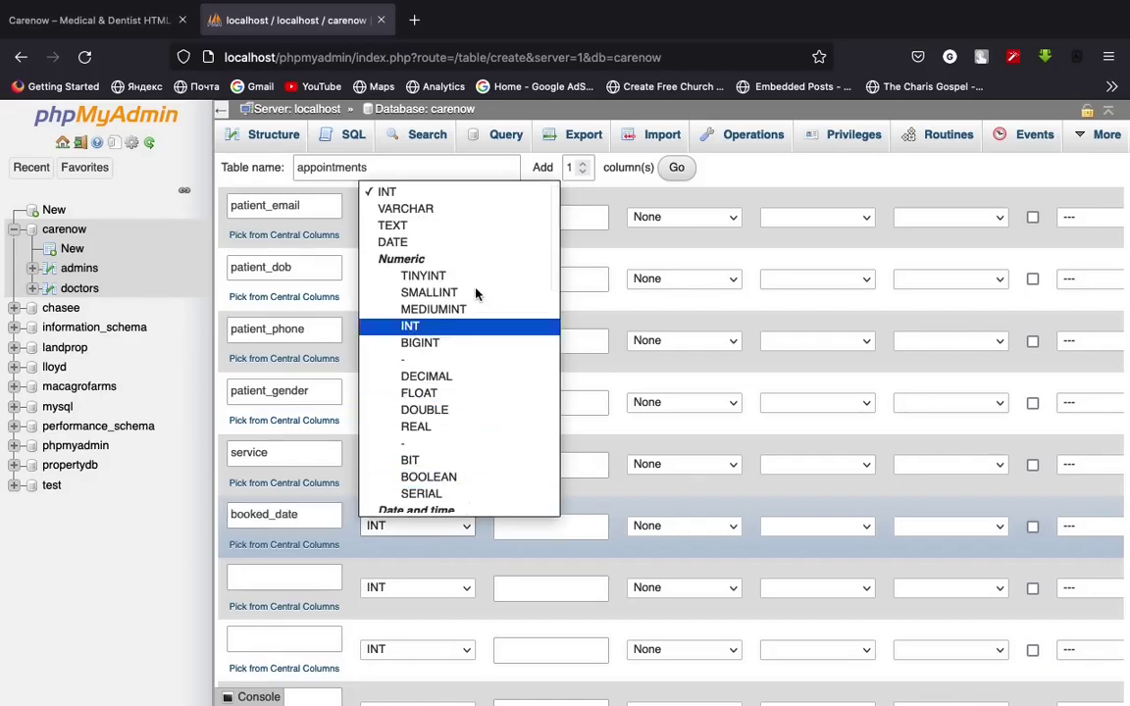
pyautogui.click(441, 211)
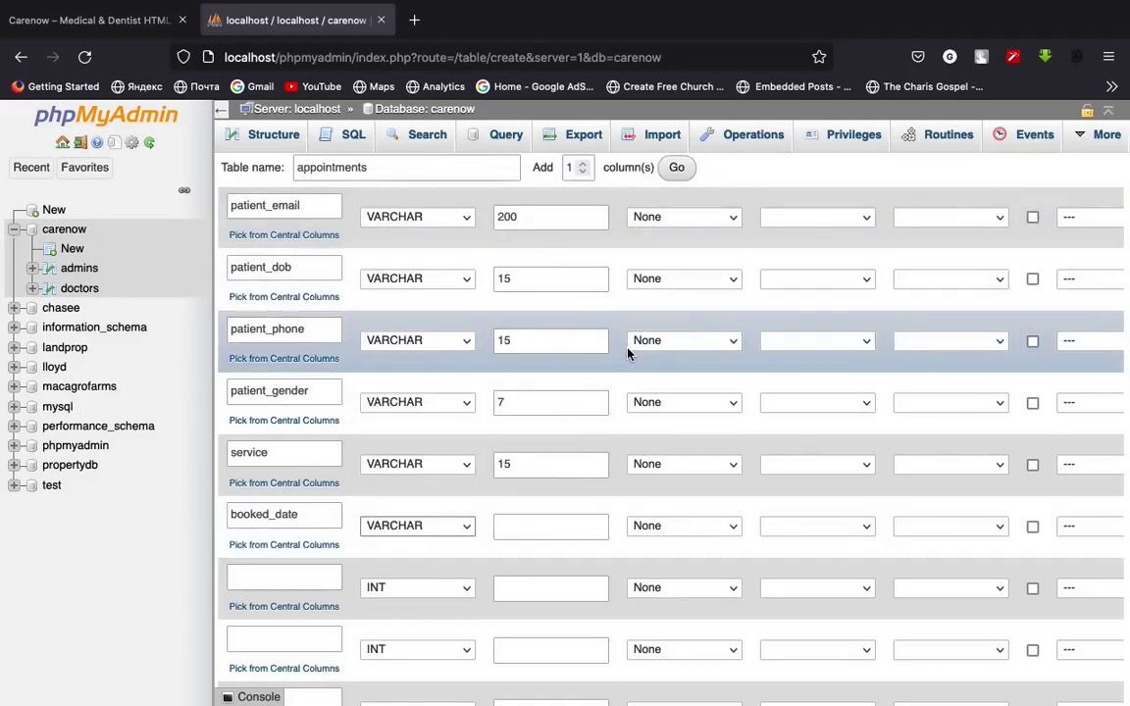
pyautogui.click(547, 524)
pyautogui.write('15')
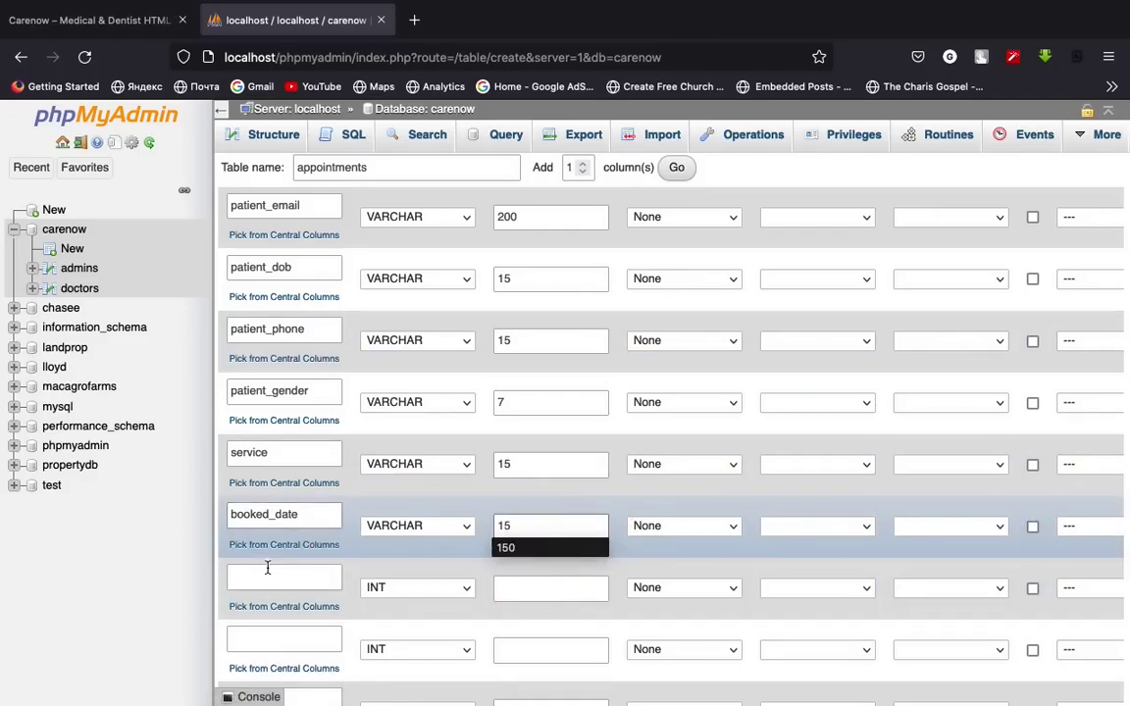
# Add a booked_doctor column with type INT
pyautogui.click(288, 575)
pyautogui.write('booke')
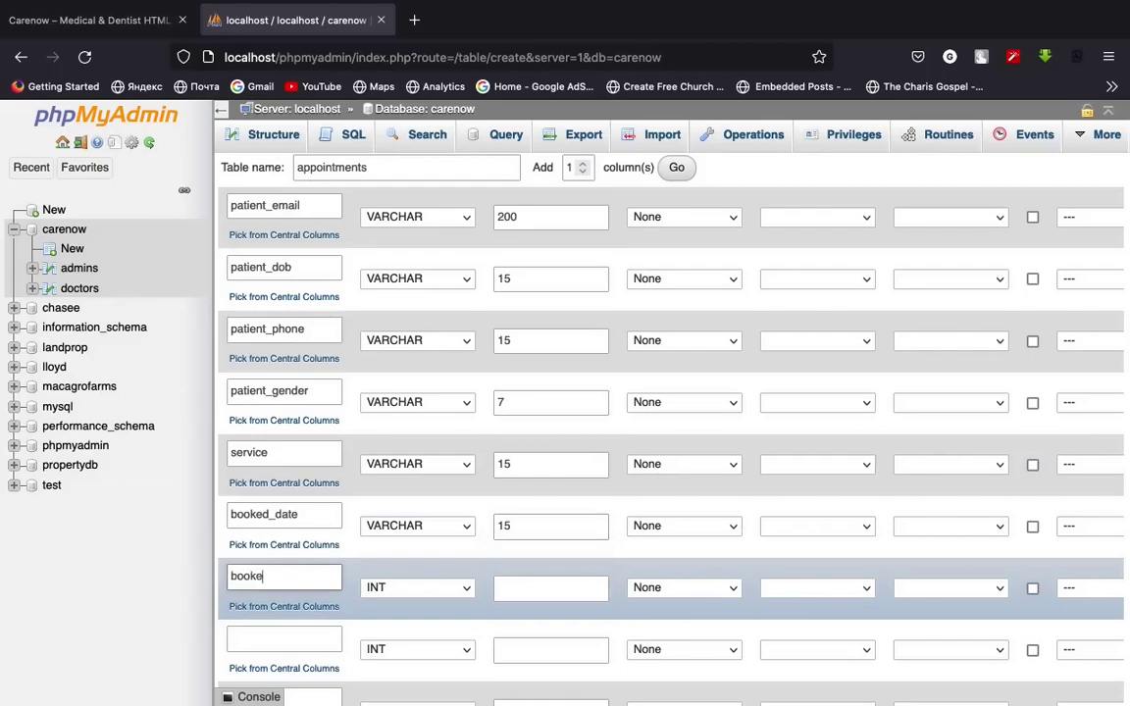
pyautogui.write('d_doctor')
pyautogui.click(417, 588)
pyautogui.click(405, 271)
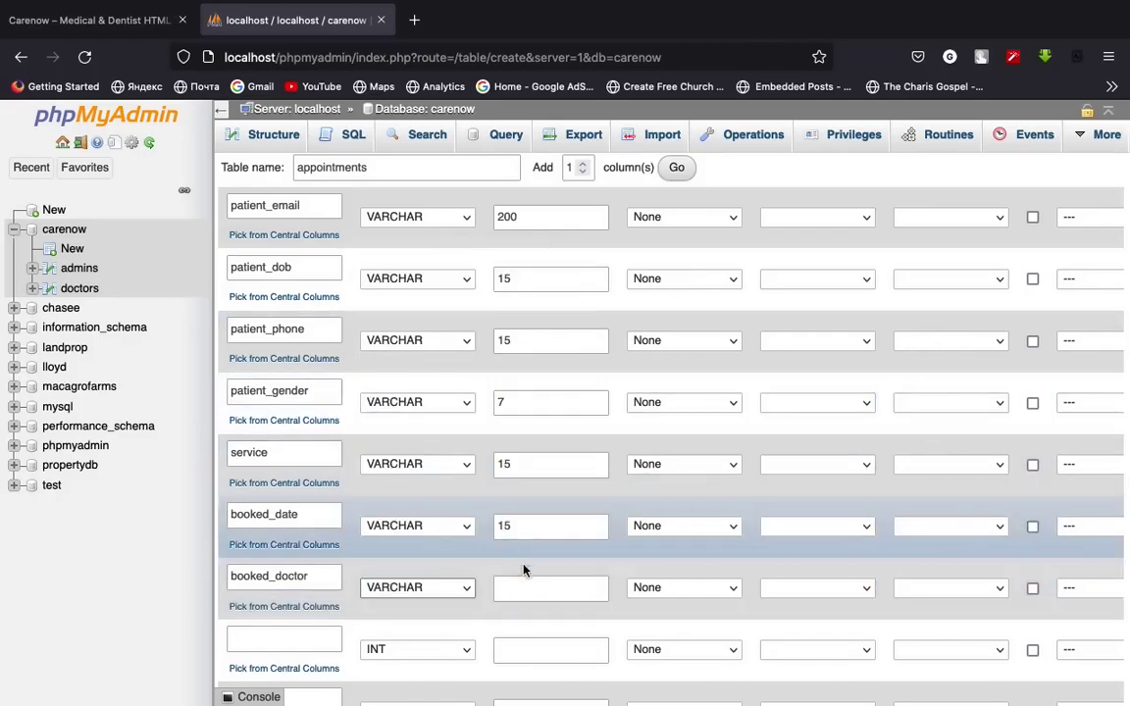
pyautogui.click(540, 590)
pyautogui.click(403, 586)
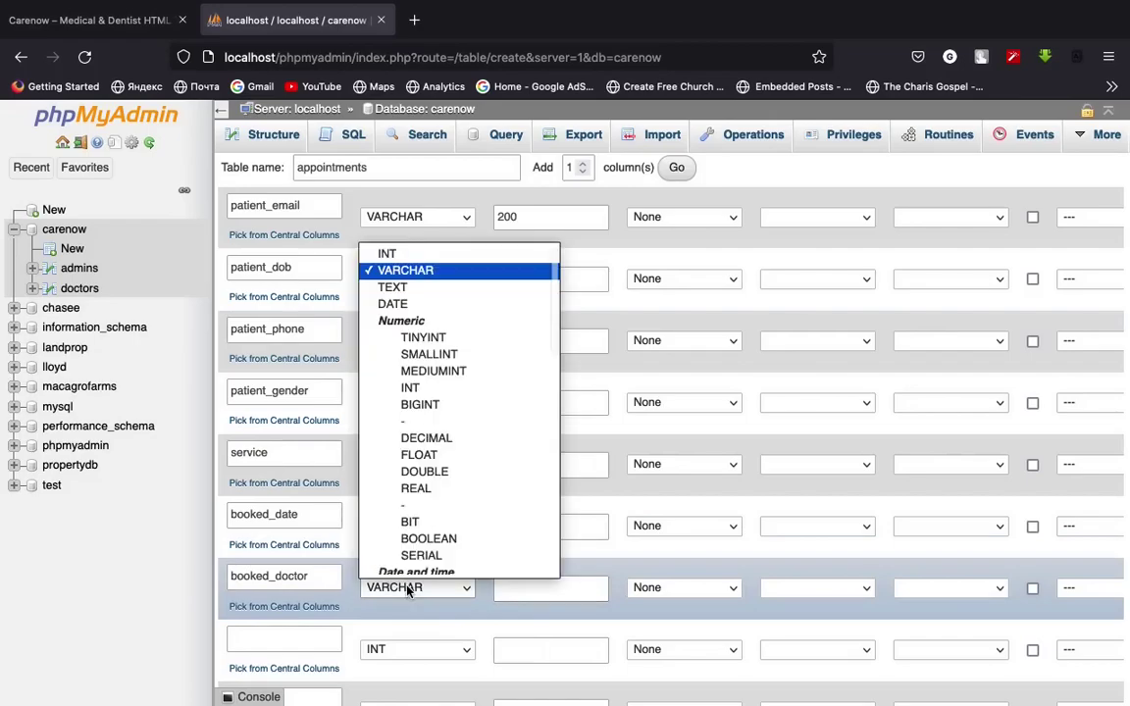
pyautogui.click(410, 257)
pyautogui.click(569, 586)
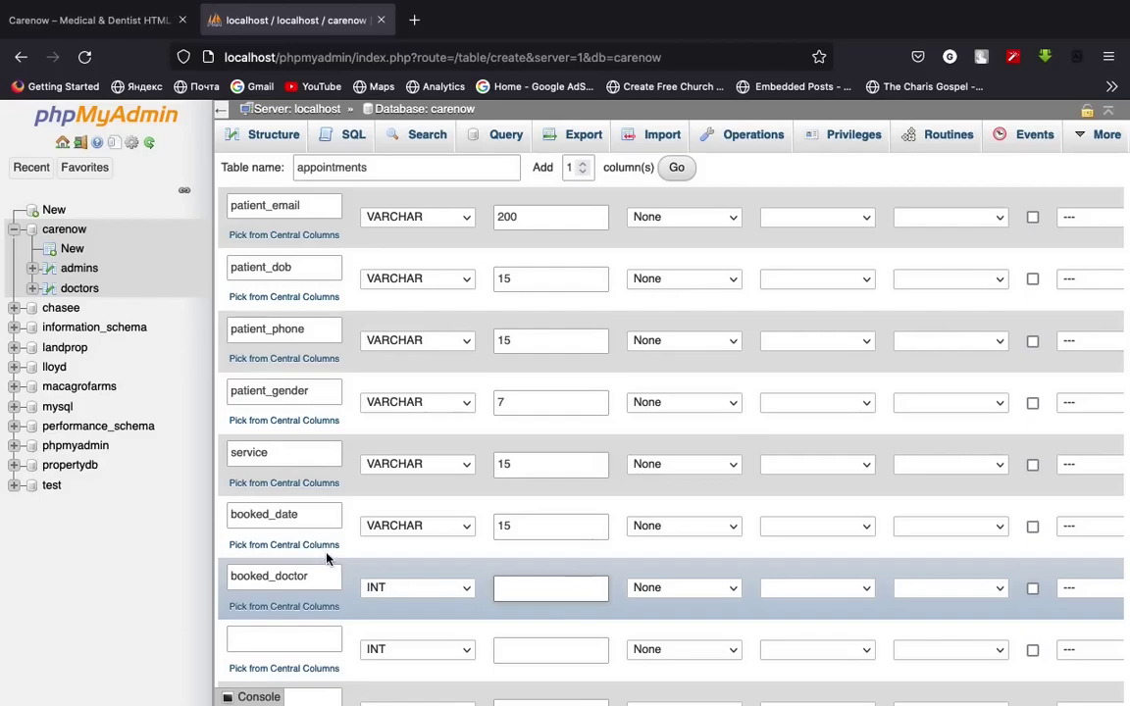
pyautogui.rightClick(89, 289)
# Open the doctors table in a new tab and switch the theme to pmahomme
pyautogui.click(147, 295)
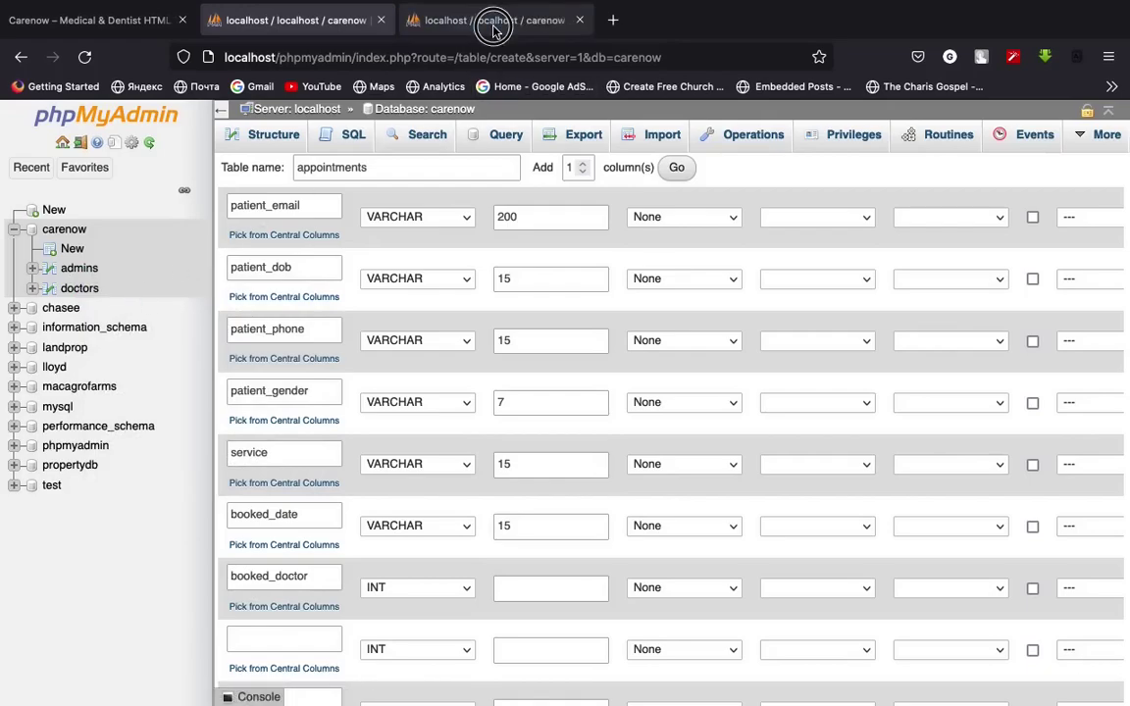
pyautogui.click(491, 21)
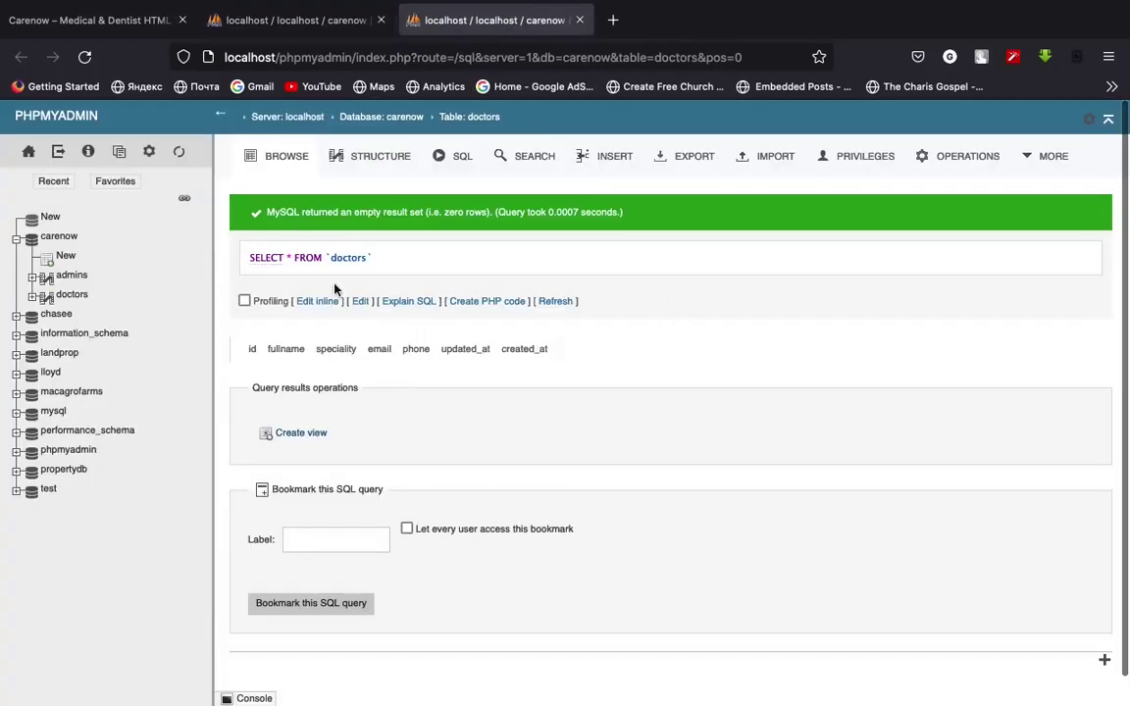
pyautogui.click(29, 153)
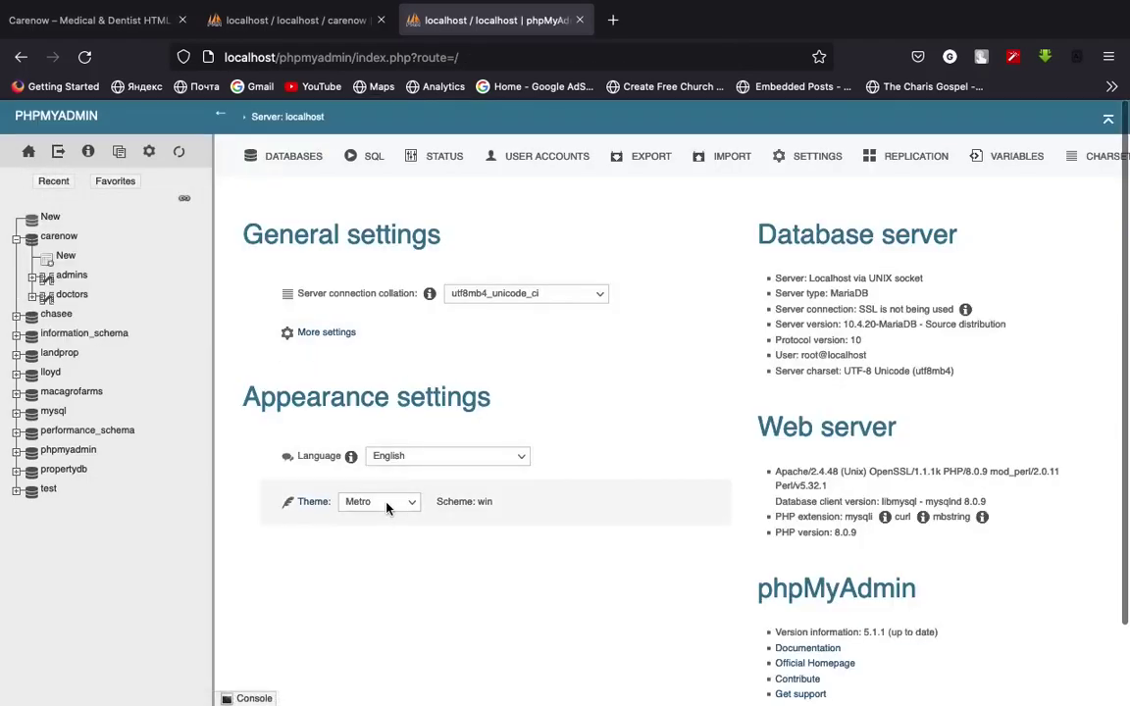
pyautogui.click(388, 506)
pyautogui.click(389, 533)
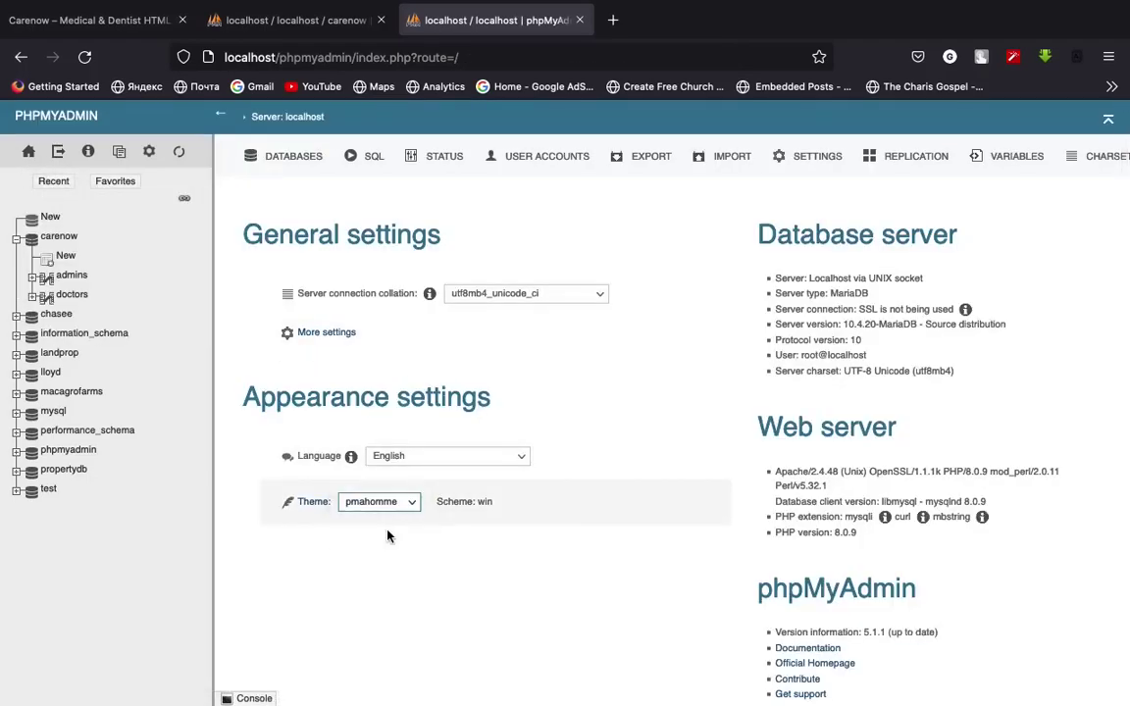
# Browse the doctors table's columns, then return to the appointments form
pyautogui.click(80, 289)
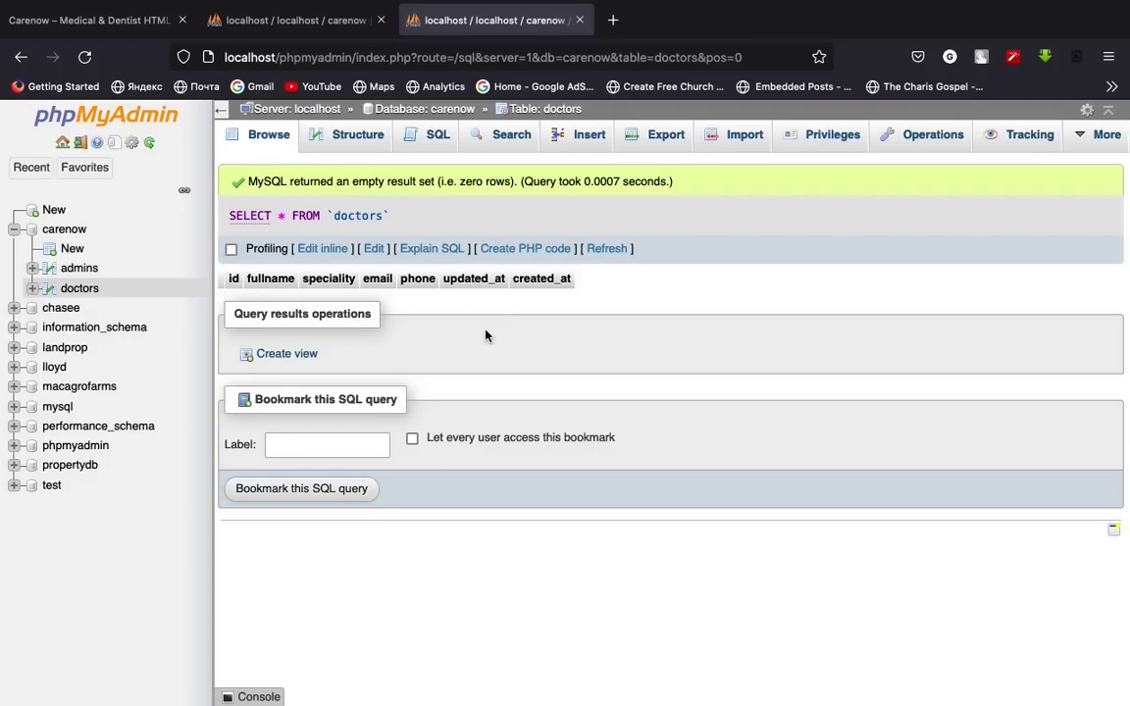
pyautogui.click(237, 278)
pyautogui.click(285, 28)
# Close the extra tab, keep booked_doctor as INT, and add patient_note as TEXT
pyautogui.click(578, 19)
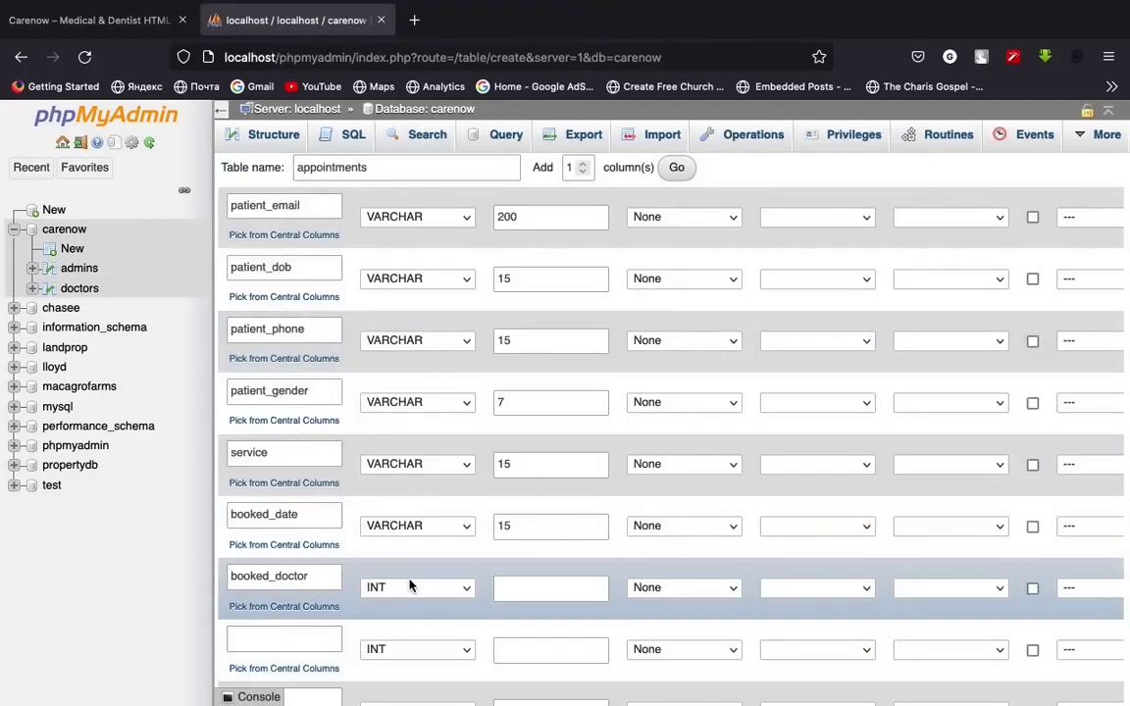
pyautogui.click(389, 595)
pyautogui.click(507, 588)
pyautogui.scroll(-4, 574, 550)
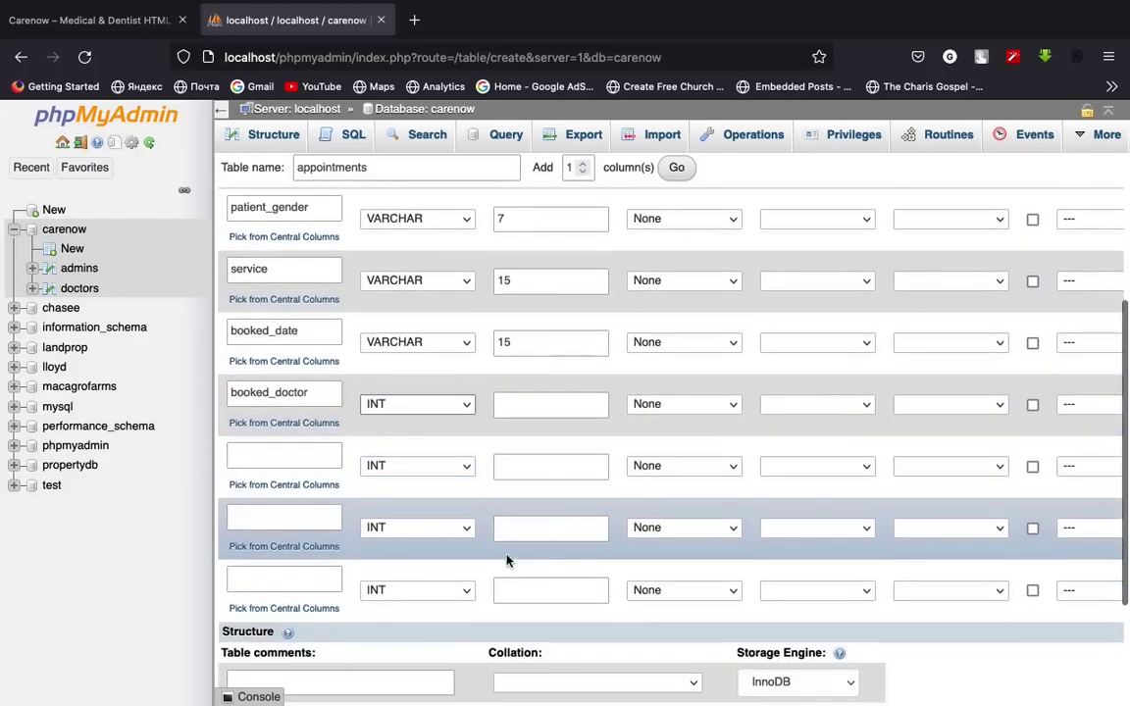
pyautogui.click(284, 455)
pyautogui.write('patient_note')
pyautogui.click(427, 468)
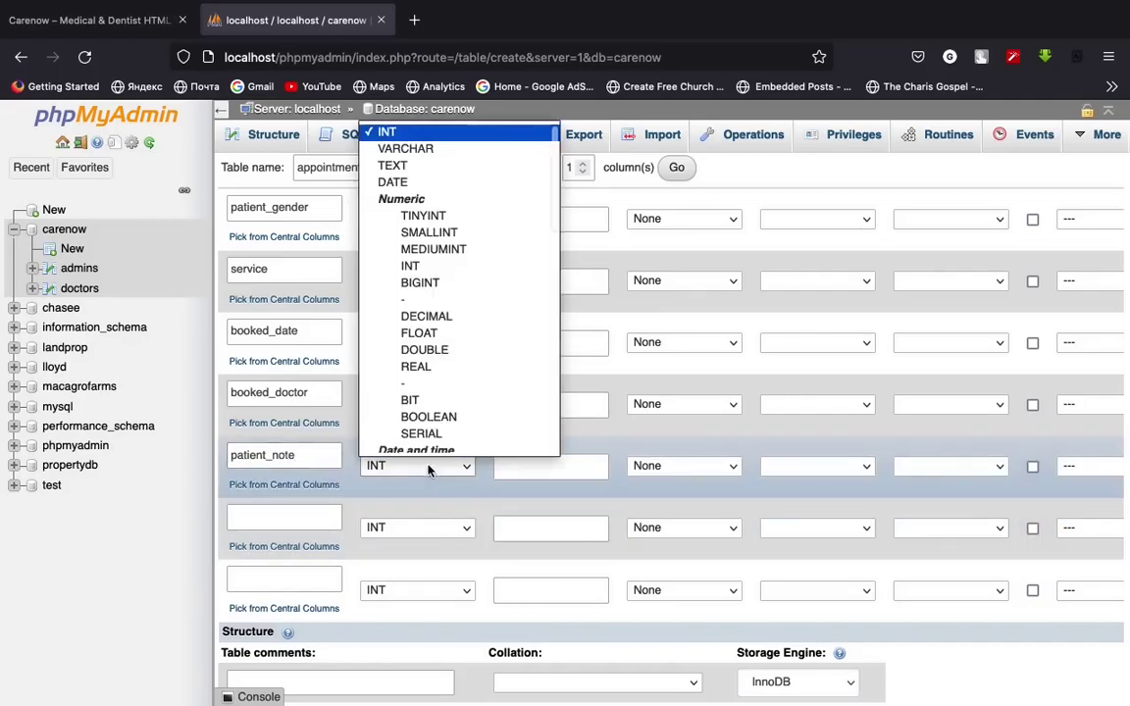
pyautogui.click(392, 167)
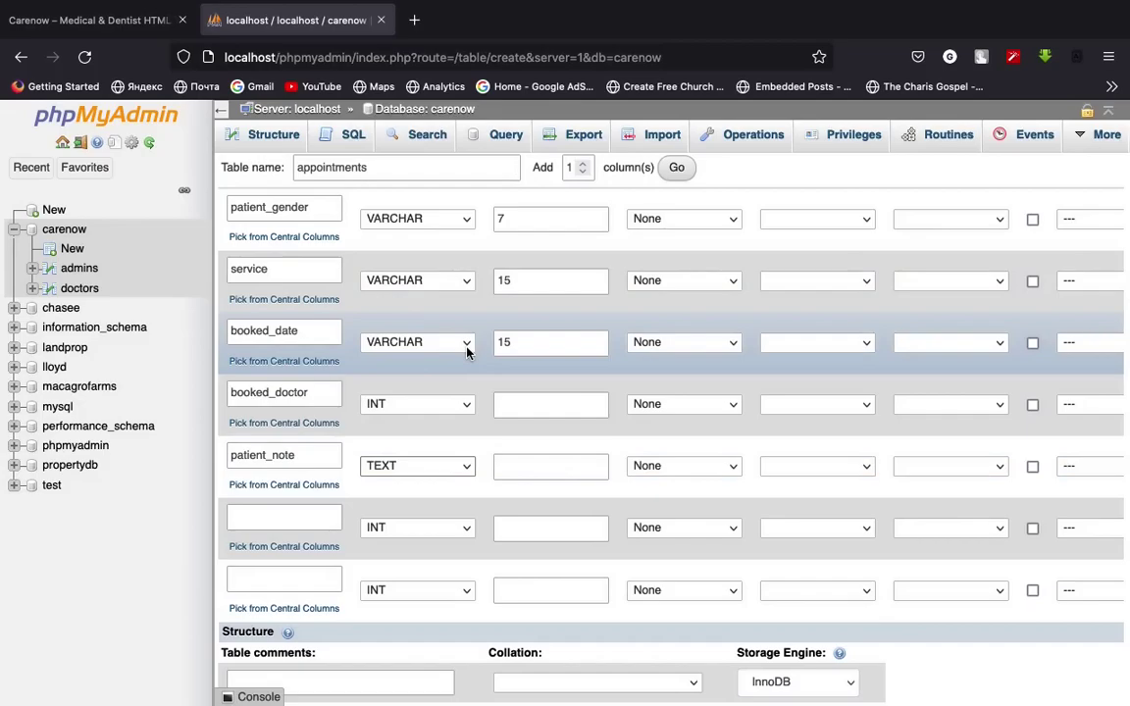
# Add a created_at DATETIME column defaulting to CURRENT_TIMESTAMP
pyautogui.click(281, 522)
pyautogui.click(556, 469)
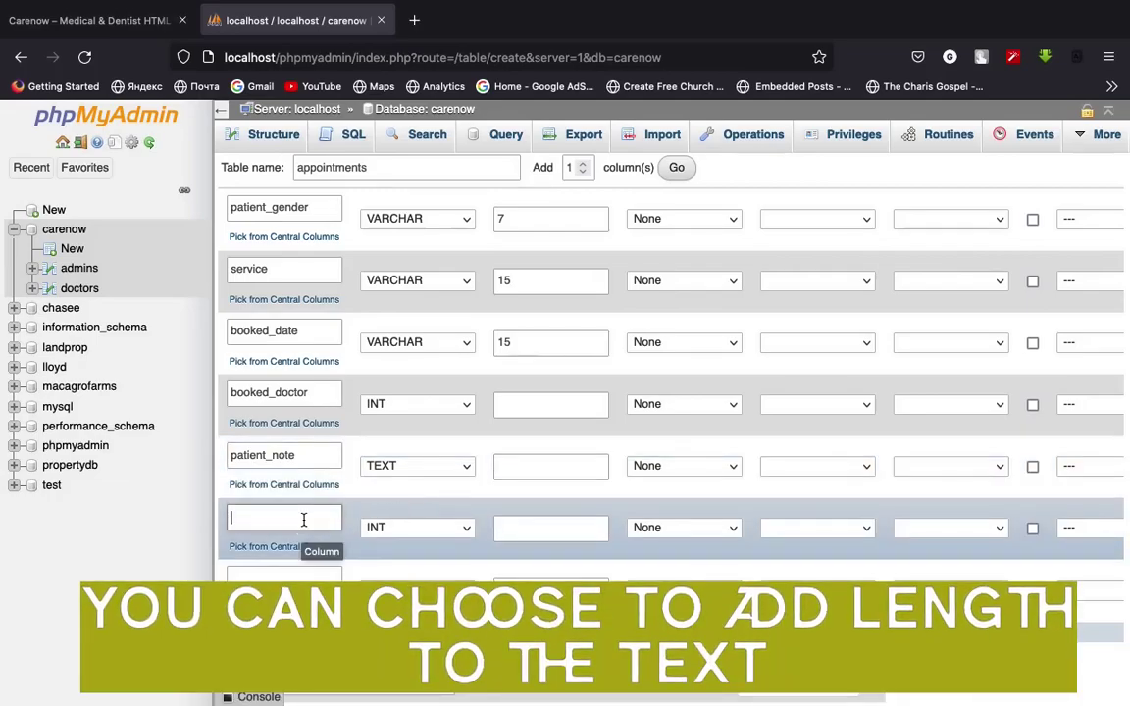
pyautogui.write('updated_at')
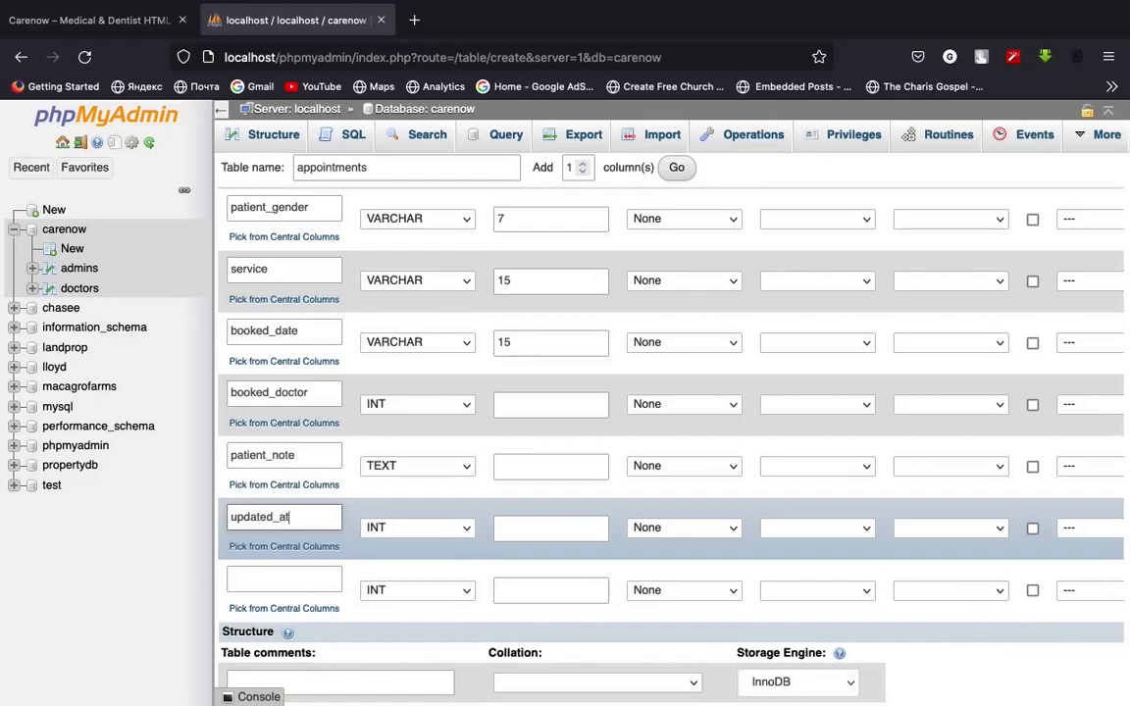
pyautogui.doubleClick(303, 520)
pyautogui.write('crea')
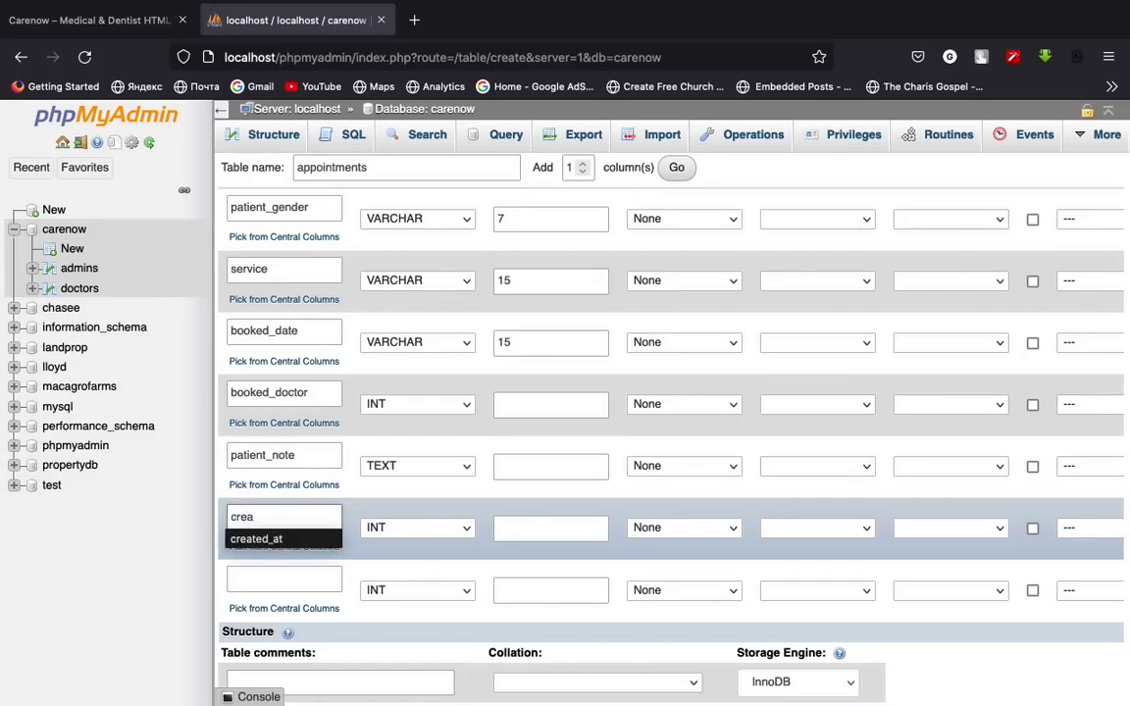
pyautogui.click(287, 539)
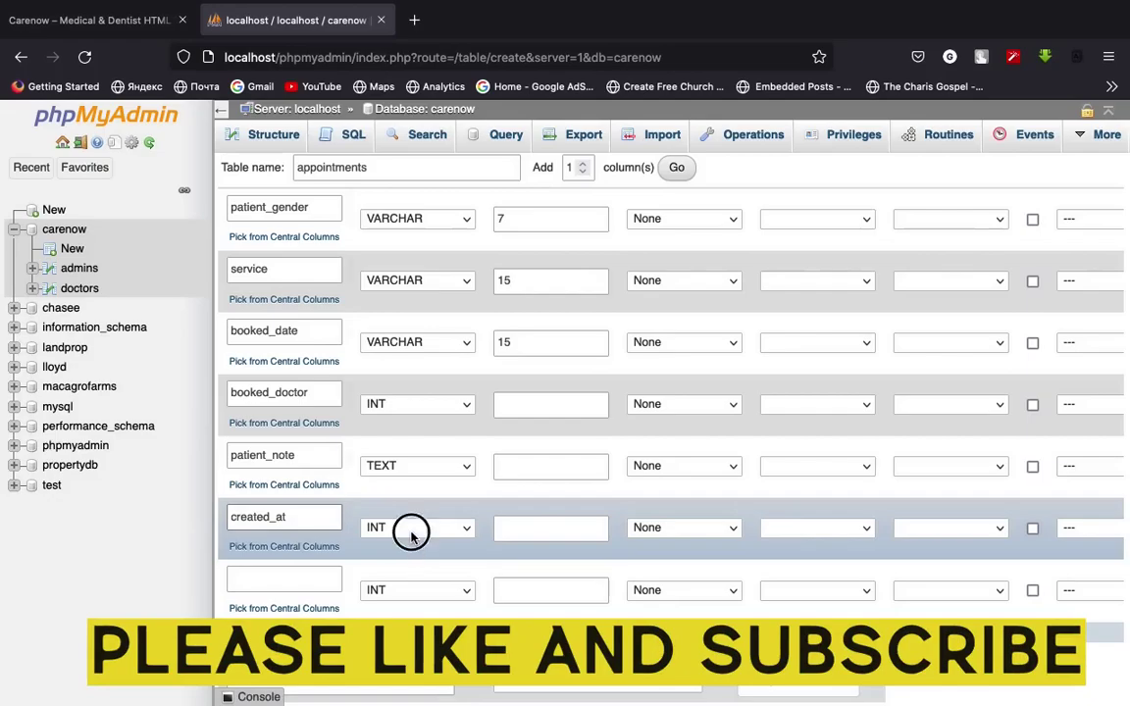
pyautogui.click(411, 533)
pyautogui.scroll(-2, 437, 474)
pyautogui.click(427, 504)
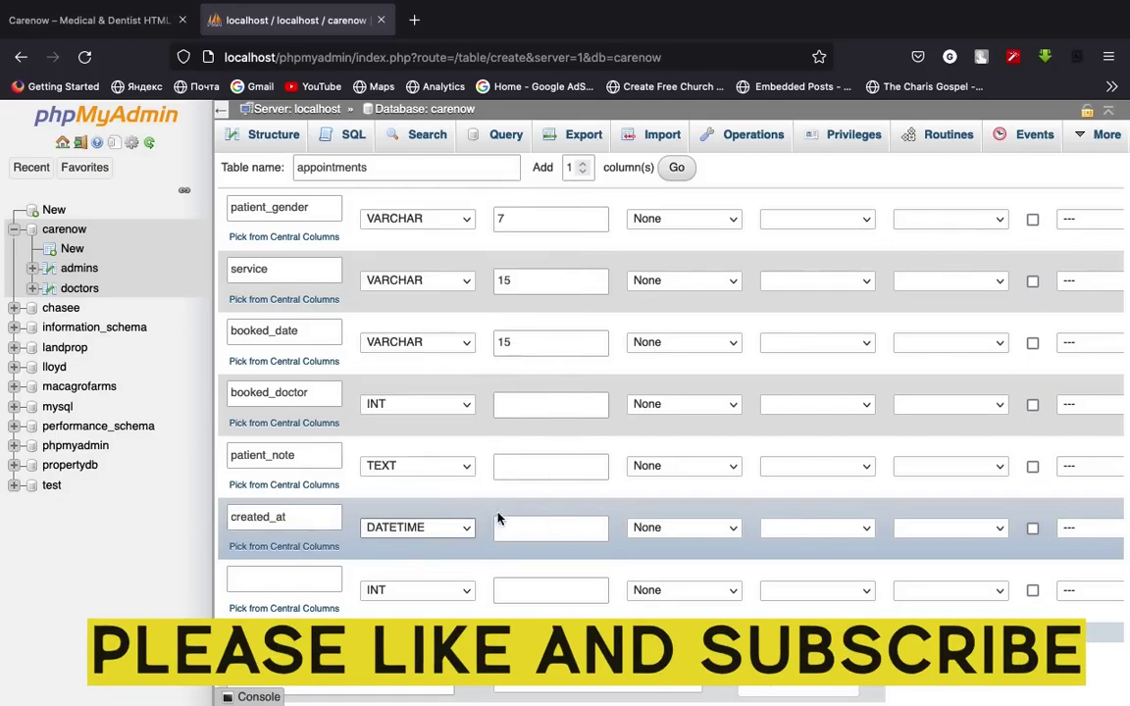
pyautogui.click(677, 530)
pyautogui.click(691, 579)
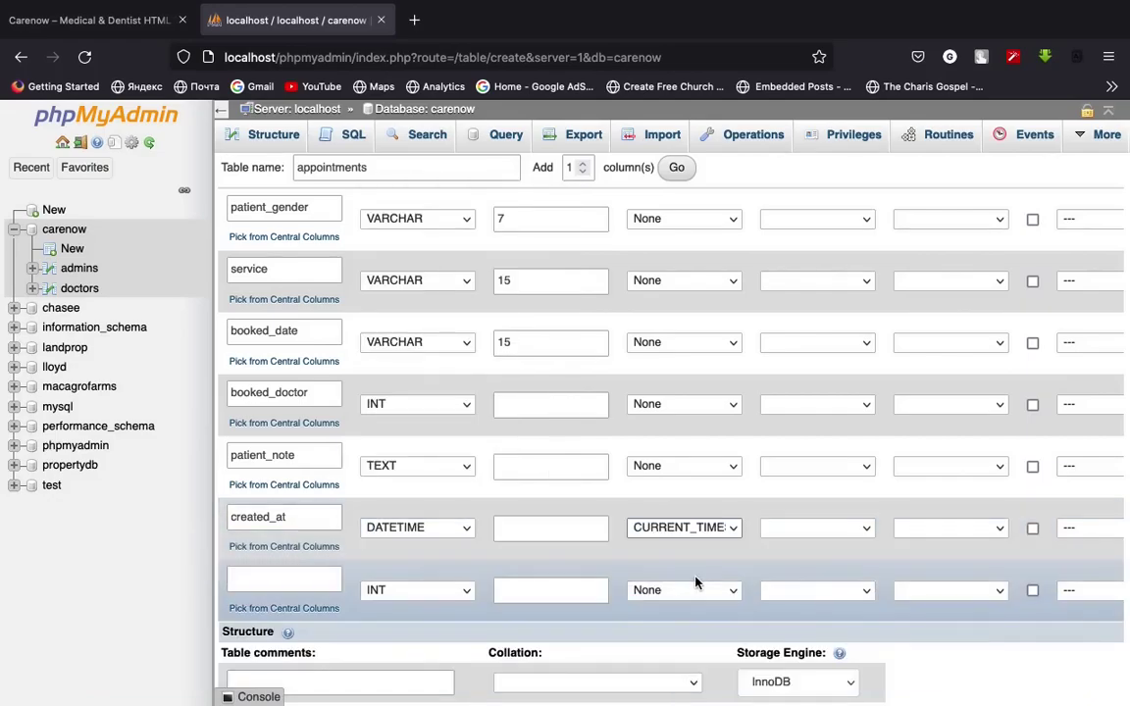
pyautogui.scroll(5, 697, 574)
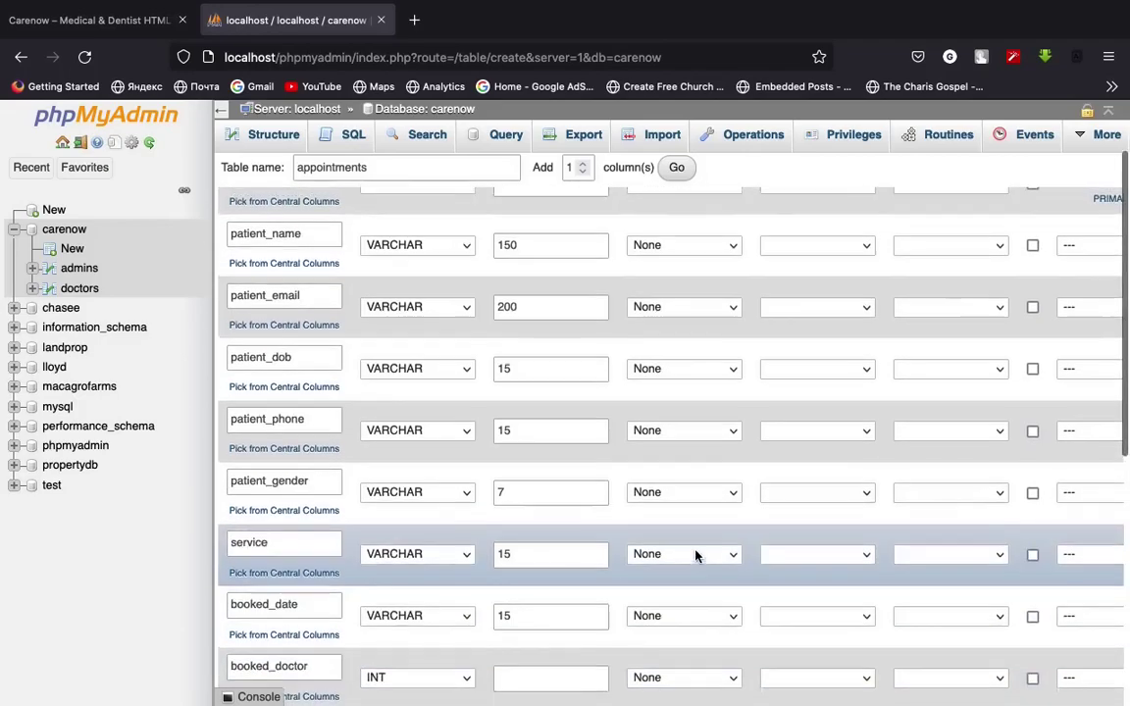
pyautogui.scroll(-5, 696, 554)
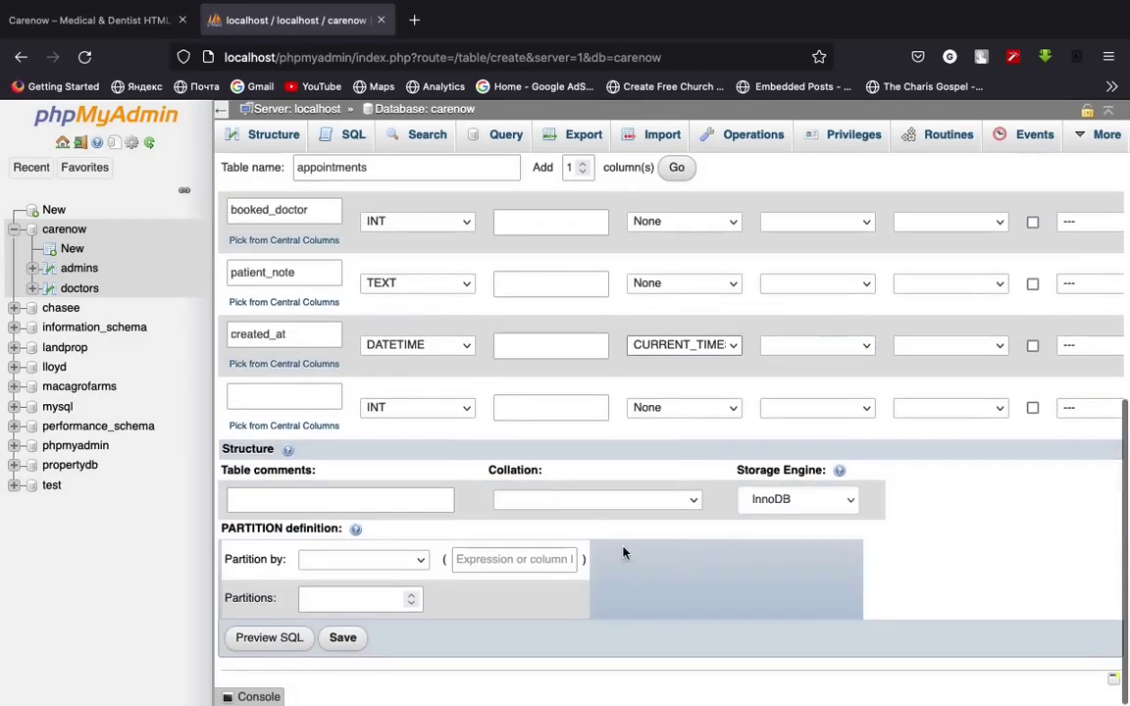
# Save the appointments table, then browse the admins, appointments and doctors tables in carenow
pyautogui.click(344, 638)
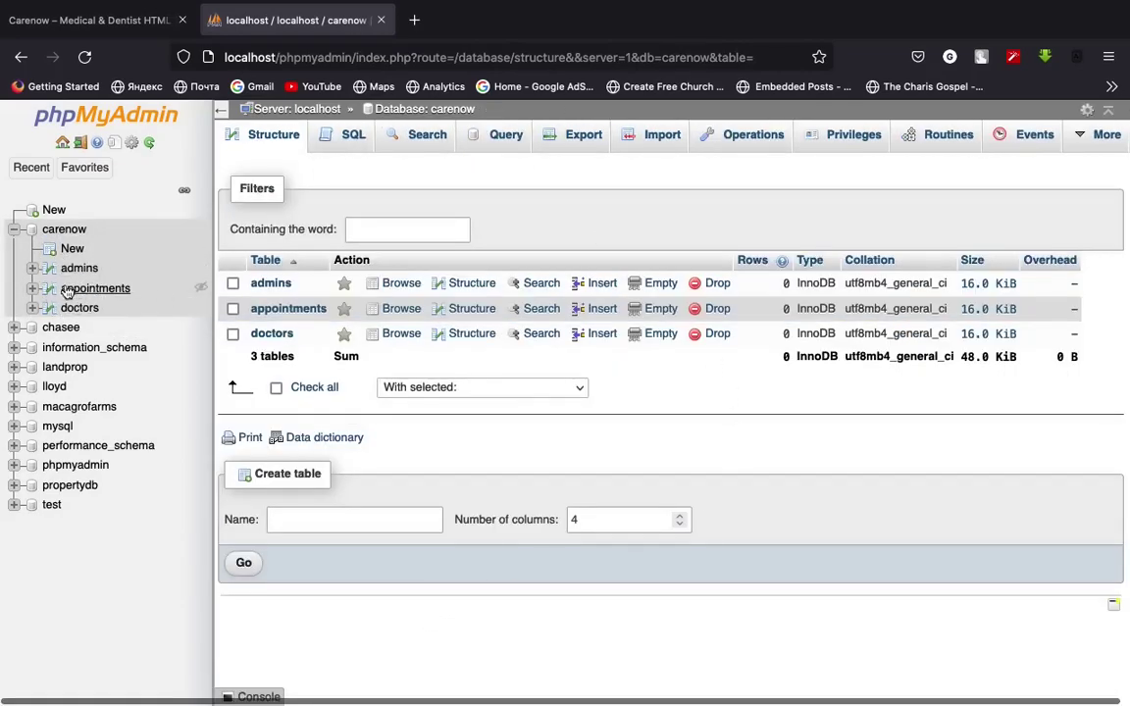
pyautogui.click(15, 230)
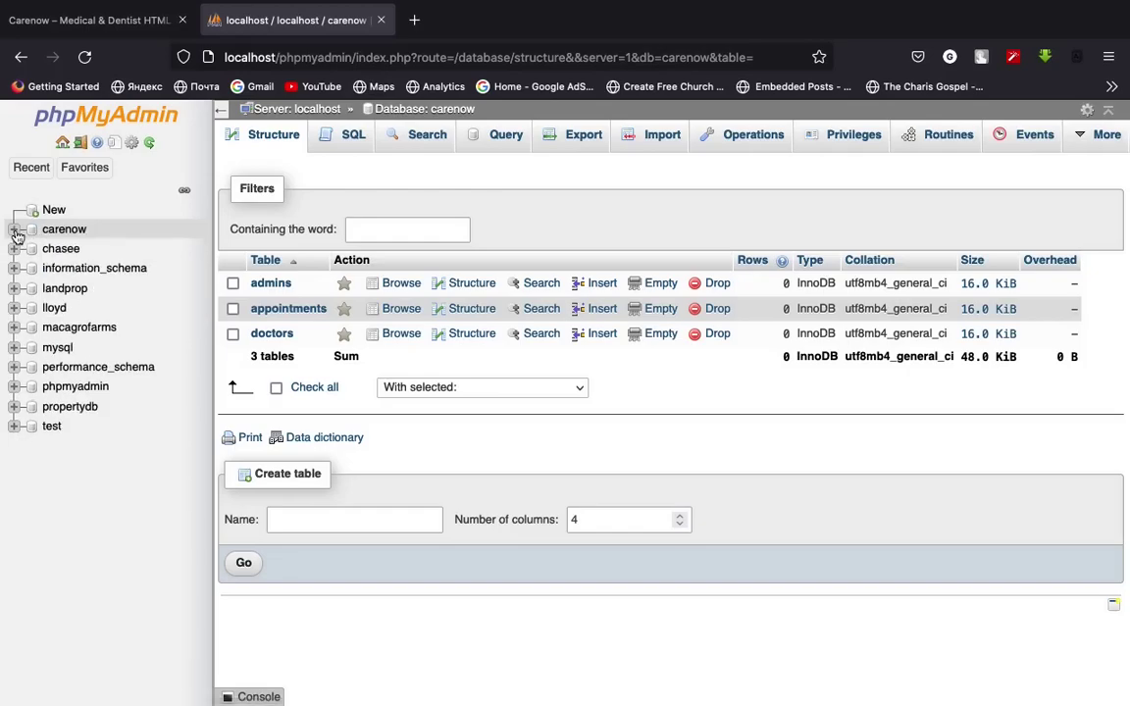
pyautogui.click(15, 230)
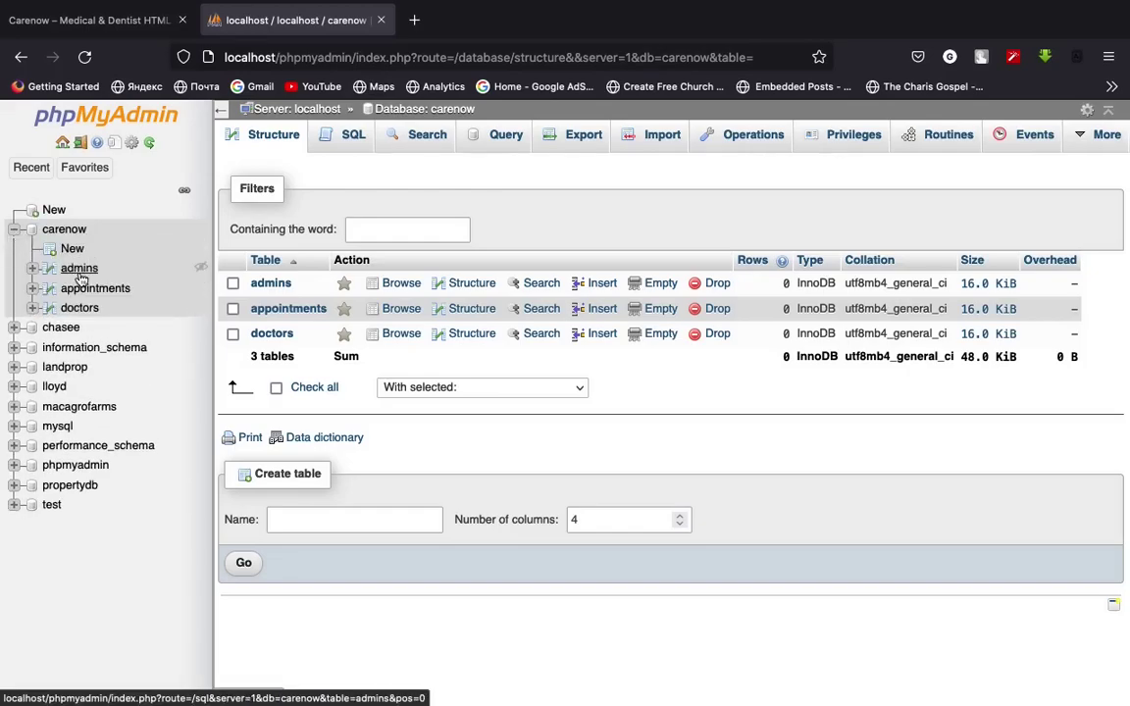
pyautogui.click(78, 269)
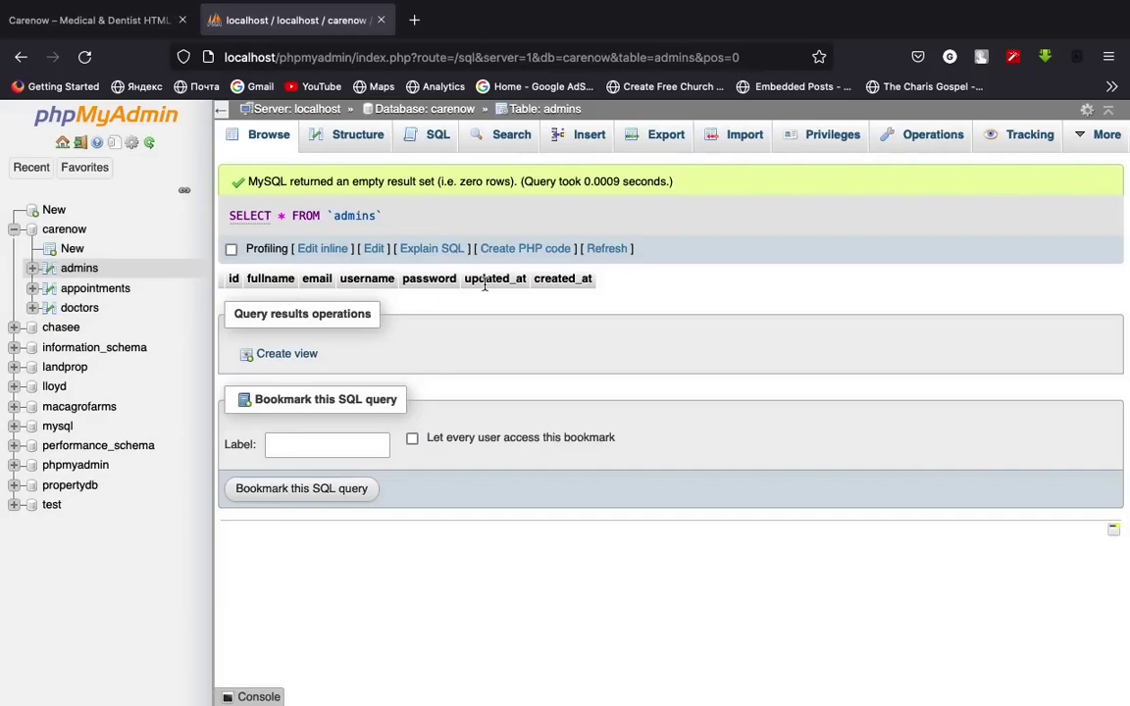
pyautogui.click(95, 293)
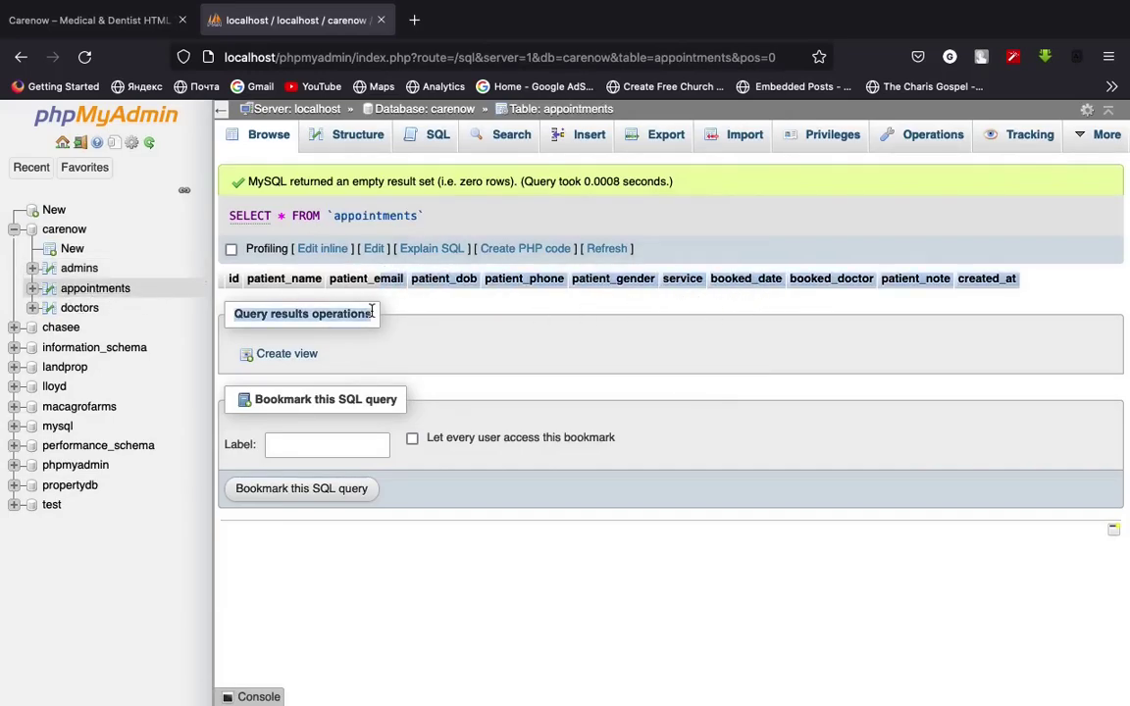
pyautogui.click(77, 308)
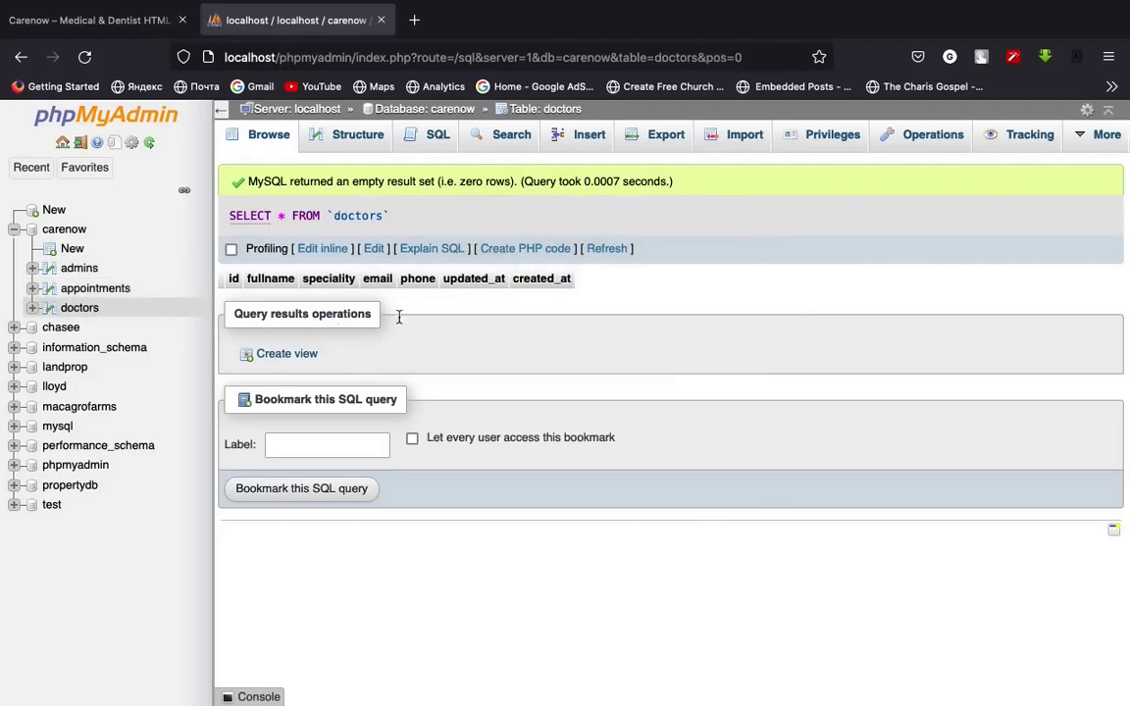